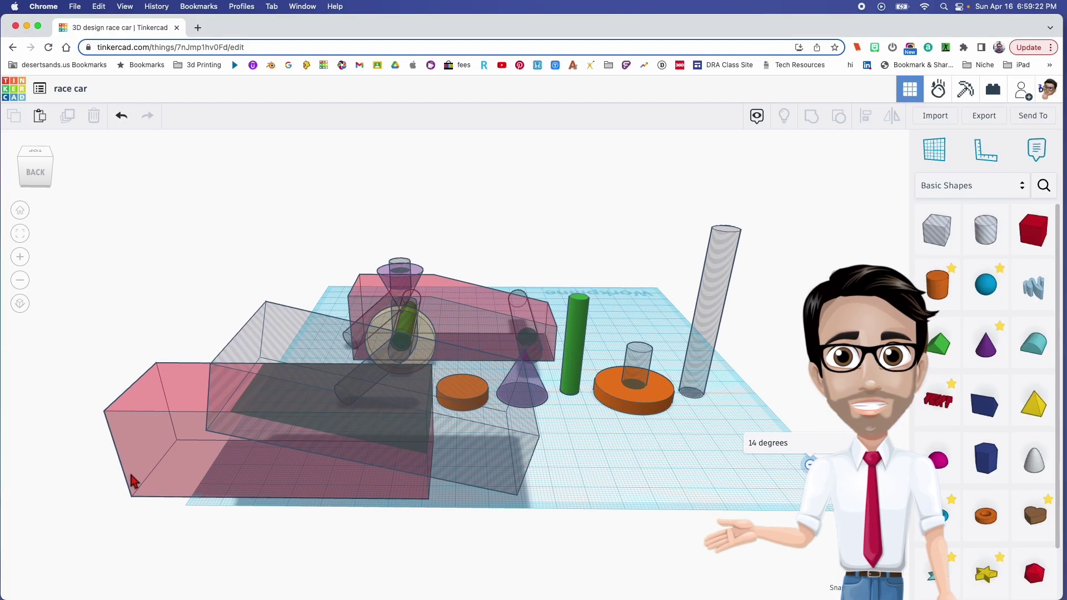
Place a new red box on the workplane in the free space beside the example car body box
{"action": "left_click", "coordinate": [172, 473]}
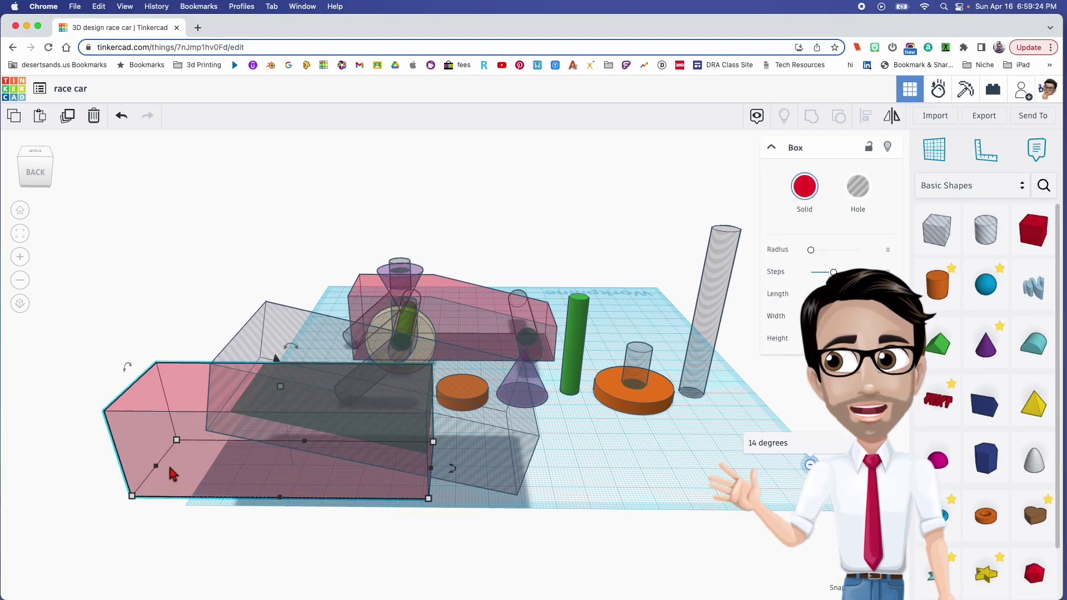
{"action": "left_click", "coordinate": [1043, 232]}
{"action": "left_click", "coordinate": [614, 472]}
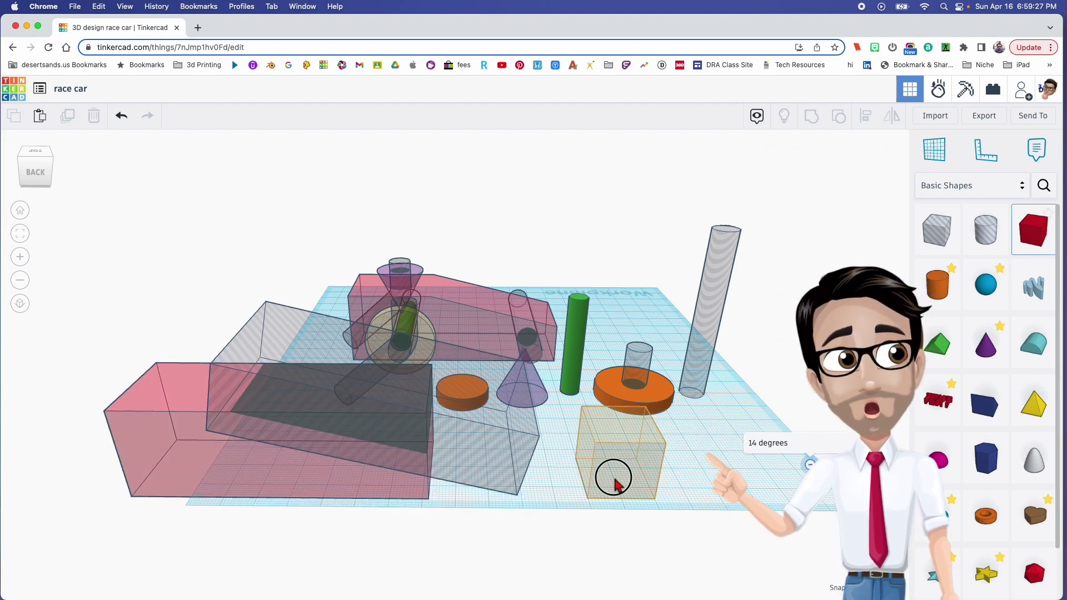
Set the new box's depth to 30 mm and lengthen it to match the example box
{"action": "left_click", "coordinate": [420, 496]}
{"action": "left_click", "coordinate": [575, 444]}
{"action": "left_click", "coordinate": [494, 476]}
{"action": "type", "text": "30"}
{"action": "key", "text": "Return"}
{"action": "left_click_drag", "start_coordinate": [629, 488], "coordinate": [592, 475]}
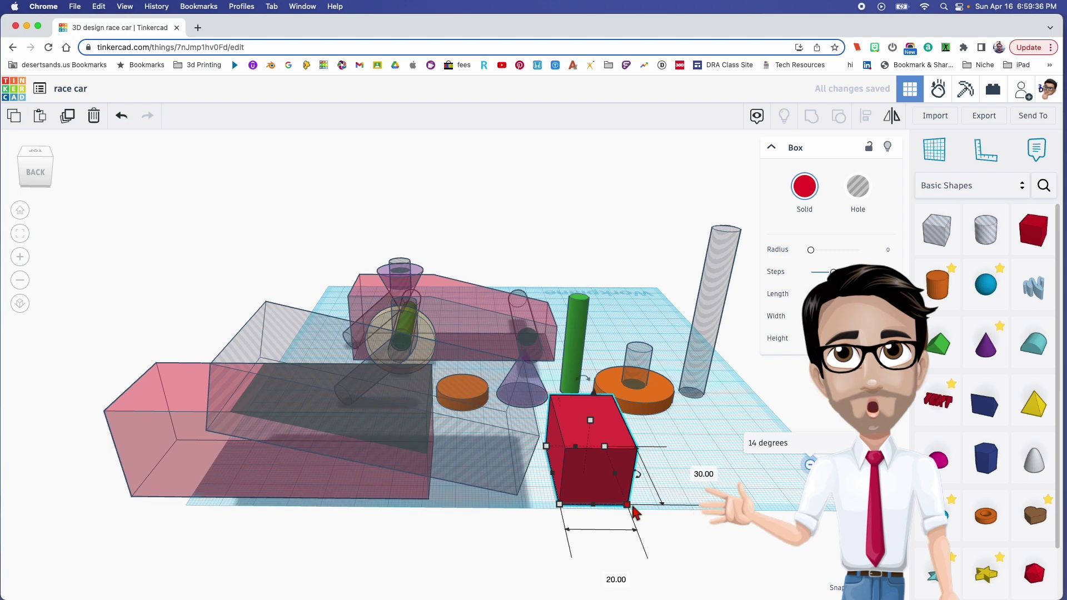
{"action": "key", "text": "Return"}
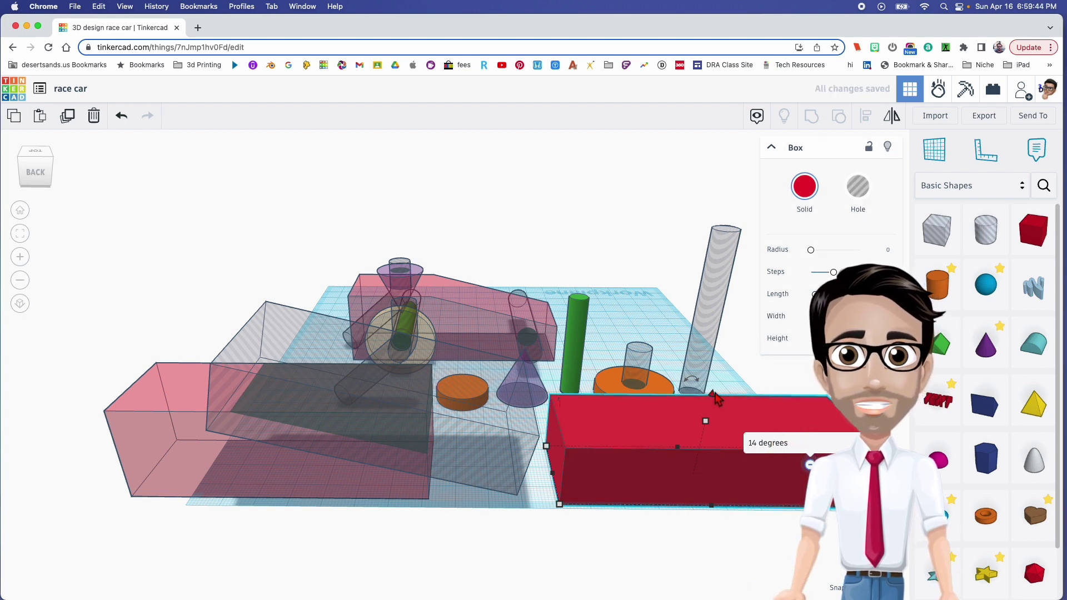
Duplicate the red box, raise the copy slightly and rotate it 14 degrees to slope downward along its length
{"action": "left_click_drag", "start_coordinate": [711, 391], "coordinate": [719, 361]}
{"action": "middle_click_drag", "start_coordinate": [719, 360], "coordinate": [526, 355]}
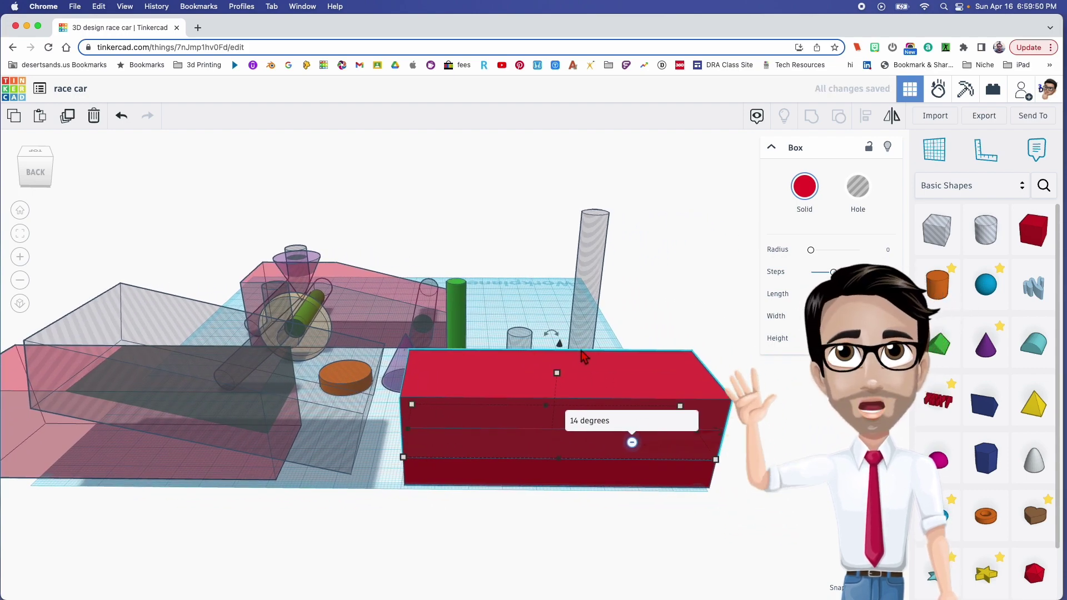
{"action": "mouse_move", "coordinate": [557, 338]}
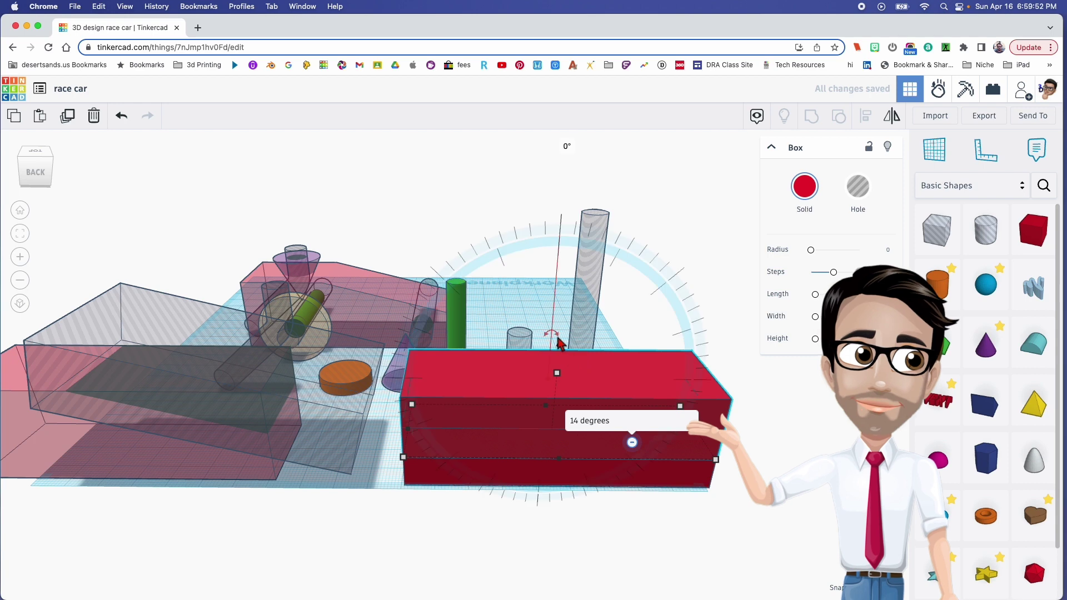
{"action": "left_click_drag", "start_coordinate": [560, 341], "coordinate": [616, 225]}
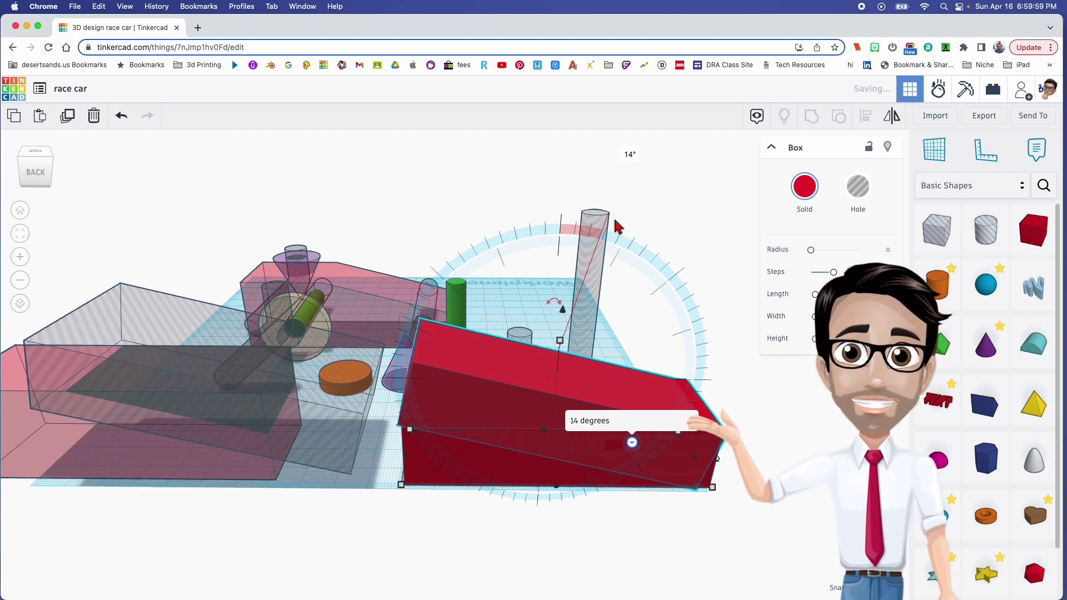
Turn the tilted copy into a hole and shift it lengthwise so it covers only the front part of the body
{"action": "left_click", "coordinate": [876, 198]}
{"action": "key", "text": "Right"}
{"action": "key", "text": "Right"}
{"action": "key", "text": "Right"}
{"action": "key", "text": "Right"}
{"action": "key", "text": "Right"}
{"action": "key", "text": "Right"}
{"action": "key", "text": "Right"}
{"action": "key", "text": "Right"}
{"action": "key", "text": "Right"}
{"action": "key", "text": "Right"}
{"action": "key", "text": "Right"}
{"action": "key", "text": "Right"}
{"action": "key", "text": "Right"}
{"action": "key", "text": "Right"}
{"action": "key", "text": "Right"}
{"action": "key", "text": "Right"}
{"action": "key", "text": "Right"}
{"action": "key", "text": "Right"}
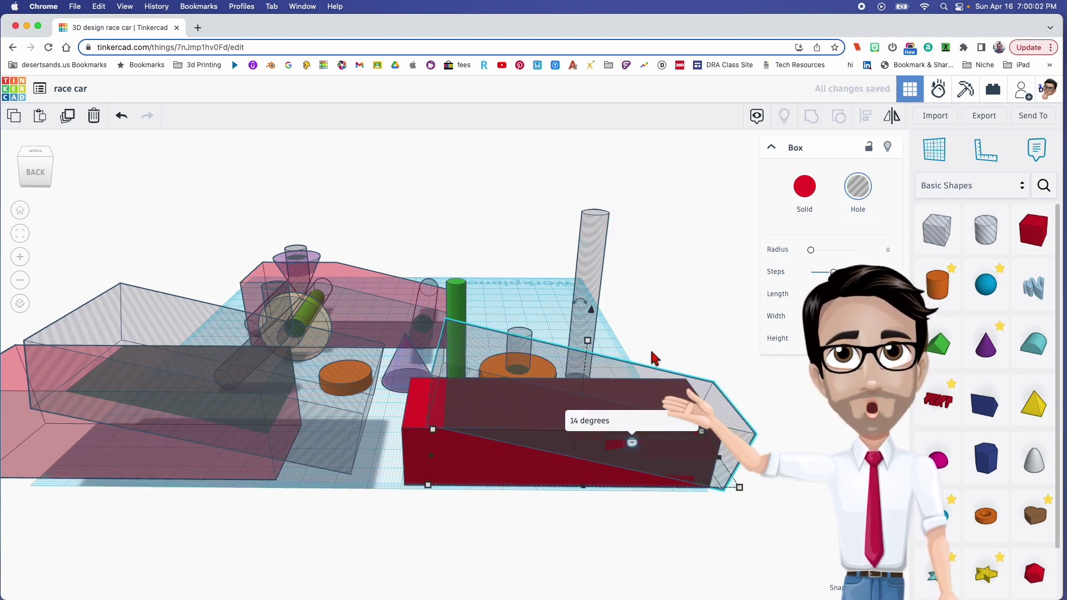
{"action": "key", "text": "Right"}
{"action": "key", "text": "Right"}
{"action": "key", "text": "Right"}
{"action": "key", "text": "Right"}
{"action": "key", "text": "Right"}
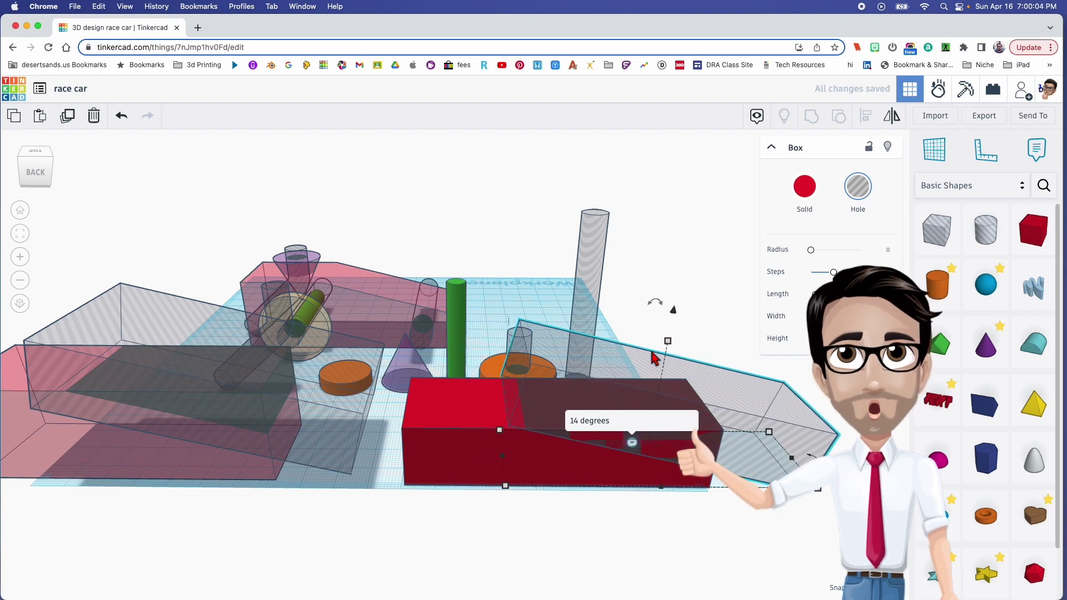
Group the tilted hole with the red box to cut the sloped hood into the car body
{"action": "right_click_drag", "start_coordinate": [650, 362], "coordinate": [557, 443]}
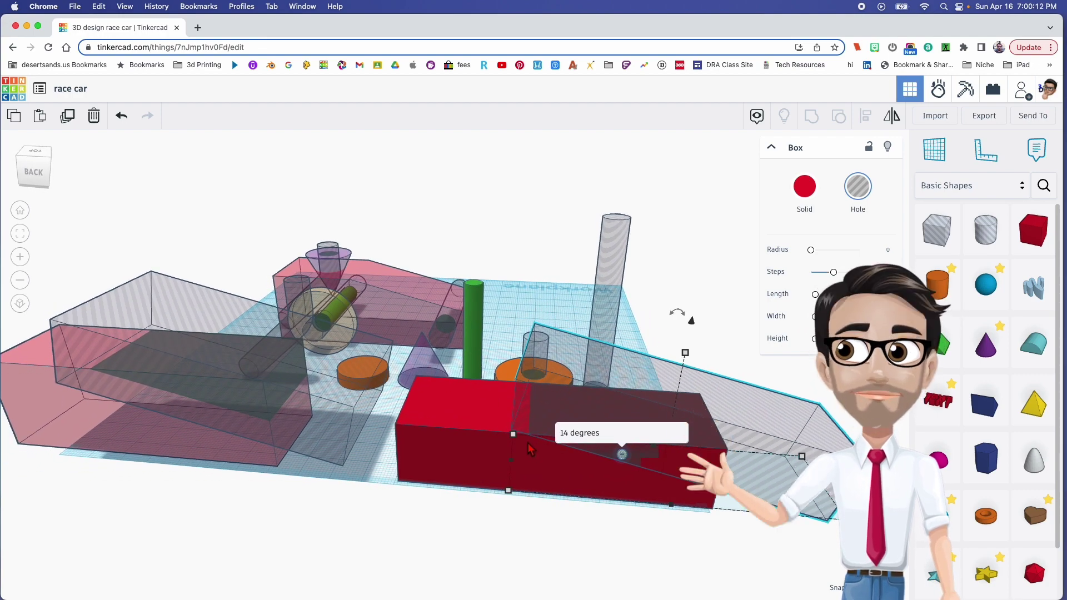
{"action": "right_click", "coordinate": [621, 439]}
{"action": "left_click", "coordinate": [572, 413]}
{"action": "mouse_move", "coordinate": [572, 412]}
{"action": "middle_mouse_down"}
{"action": "mouse_move", "coordinate": [583, 371]}
{"action": "mouse_move", "coordinate": [557, 397]}
{"action": "middle_mouse_up"}
{"action": "right_click_drag", "start_coordinate": [557, 398], "coordinate": [578, 381]}
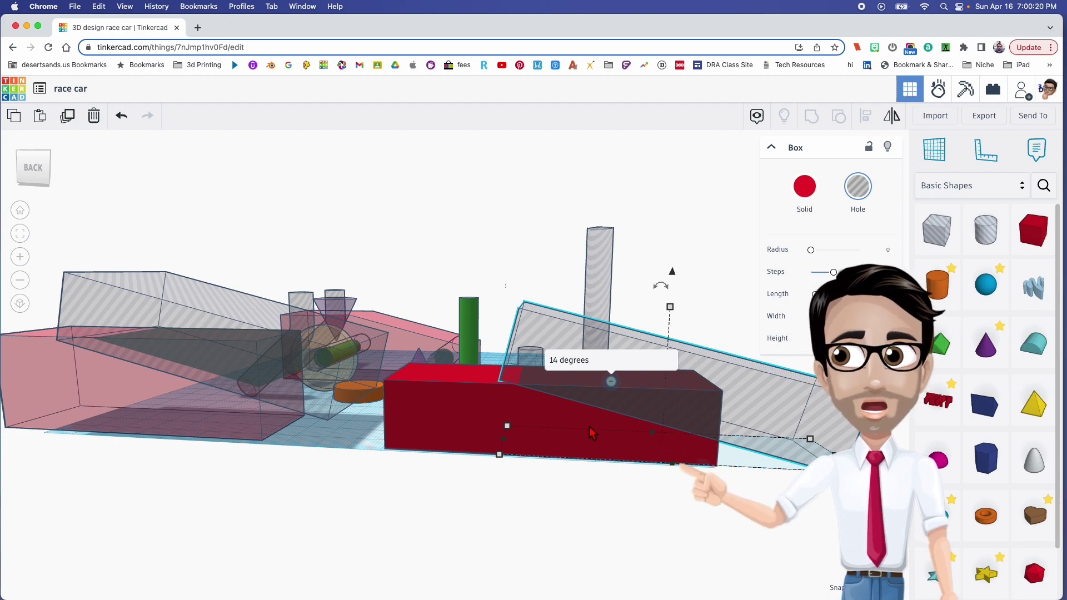
{"action": "right_click_drag", "start_coordinate": [358, 460], "coordinate": [473, 485]}
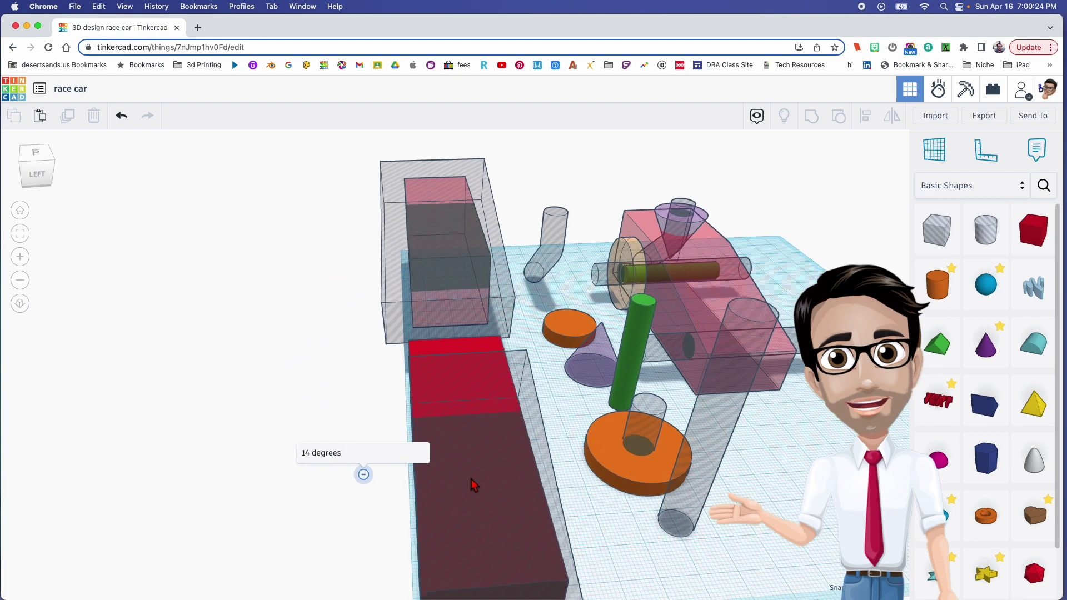
{"action": "left_click_drag", "start_coordinate": [368, 389], "coordinate": [482, 489]}
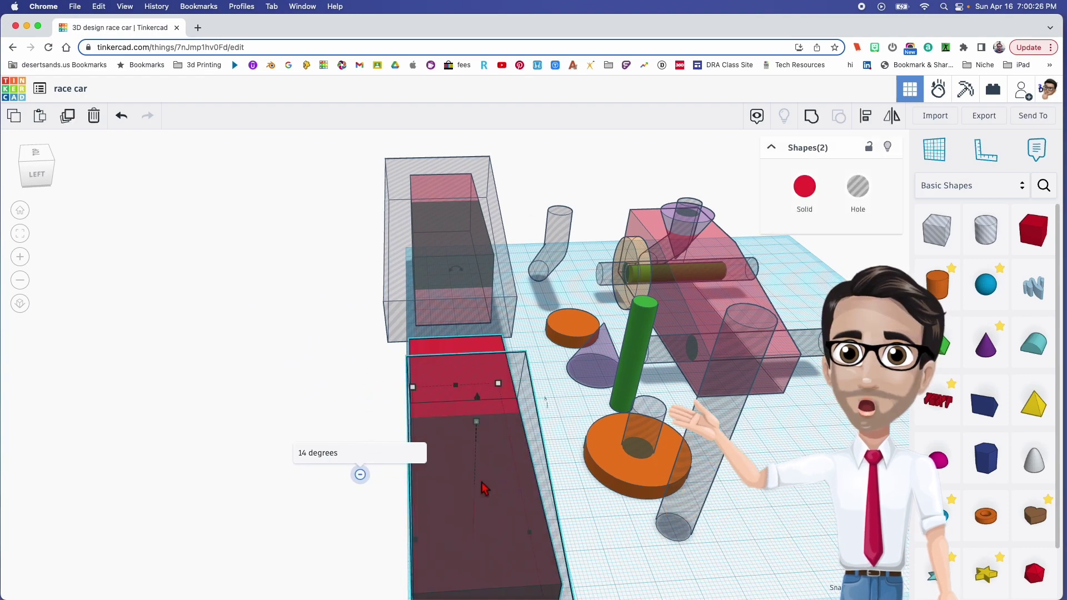
{"action": "key", "text": "super+g"}
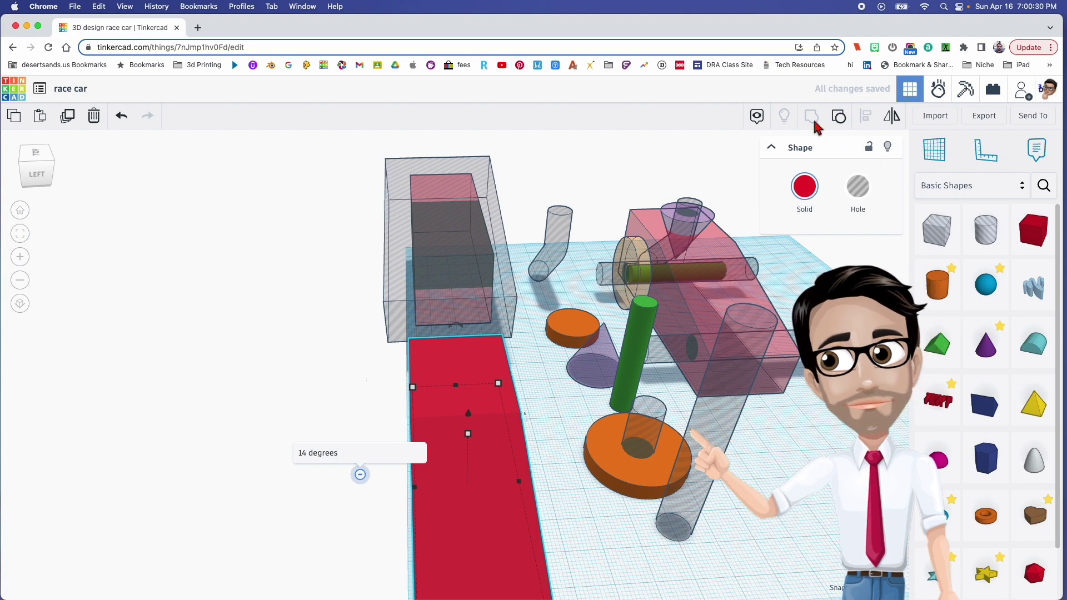
Place a cylinder on the workplane behind the front of the car body and set its sides to 64
{"action": "right_click_drag", "start_coordinate": [492, 370], "coordinate": [665, 356]}
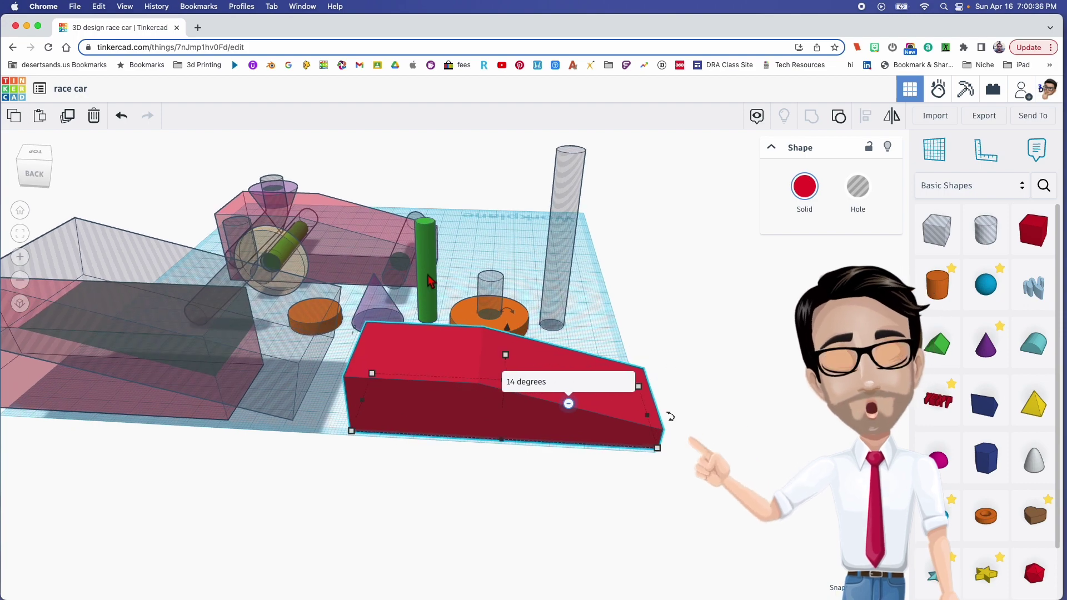
{"action": "left_click", "coordinate": [569, 273]}
{"action": "left_click_drag", "start_coordinate": [934, 272], "coordinate": [650, 350]}
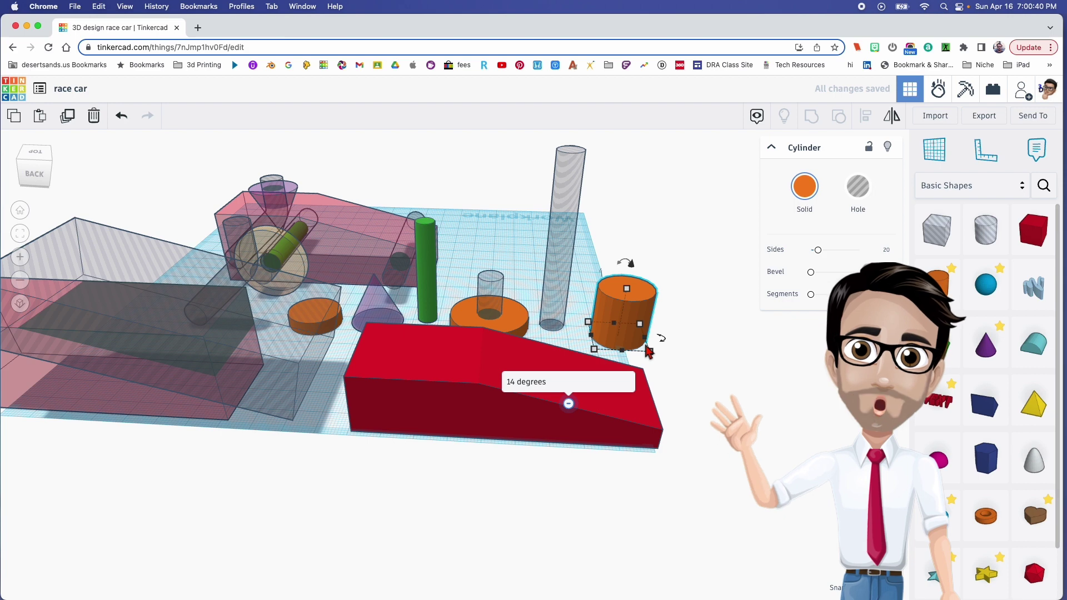
{"action": "left_click_drag", "start_coordinate": [816, 250], "coordinate": [925, 256]}
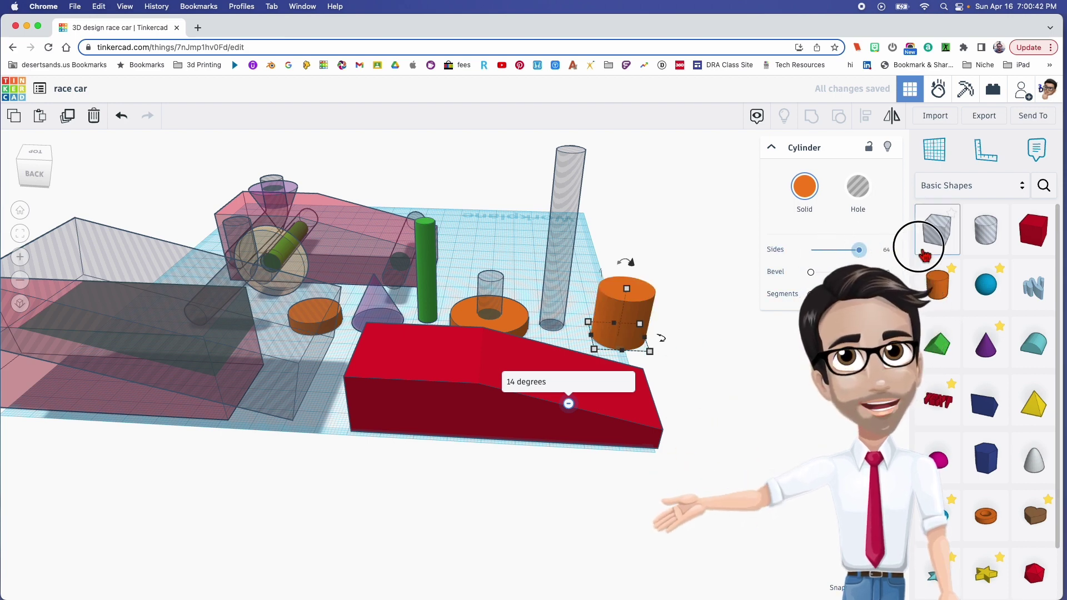
Set the new orange cylinder's height to 66 mm to match the example axle cylinder
{"action": "left_click", "coordinate": [578, 195]}
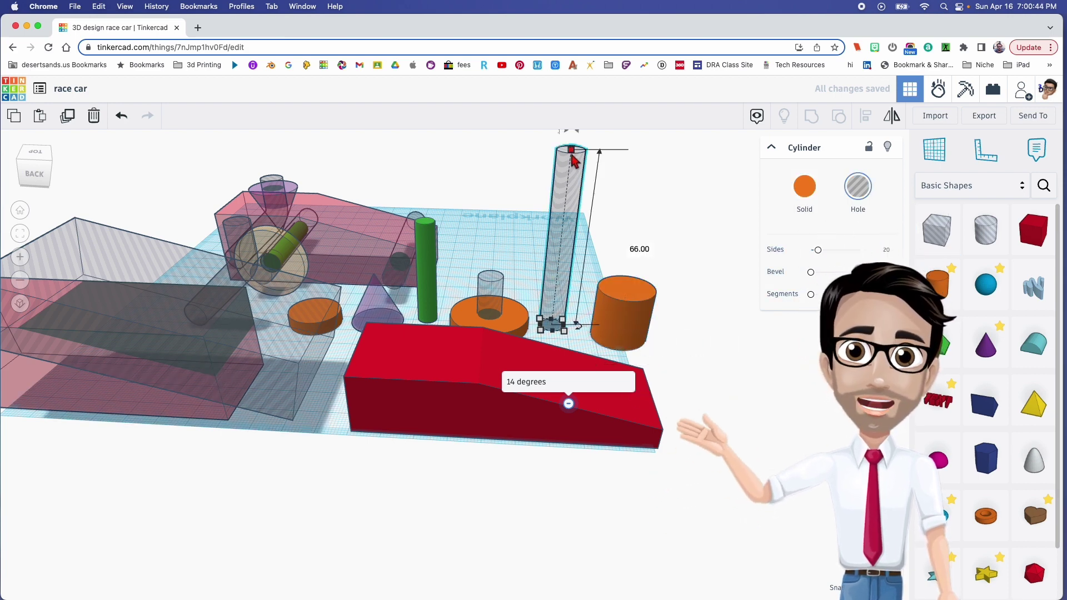
{"action": "left_click", "coordinate": [623, 306]}
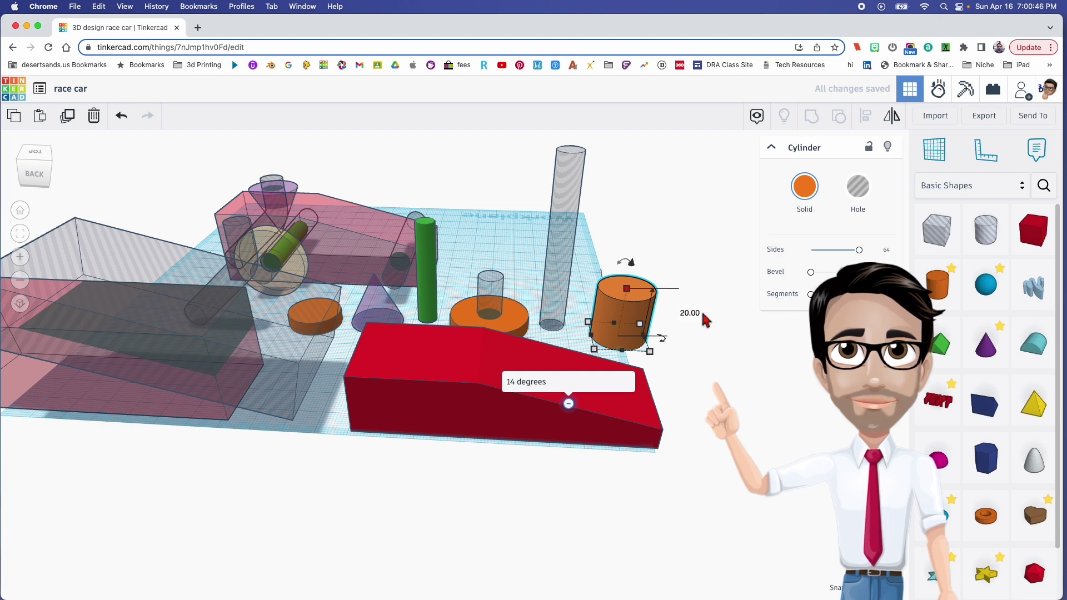
{"action": "left_click", "coordinate": [690, 313]}
{"action": "type", "text": "66"}
{"action": "key", "text": "Return"}
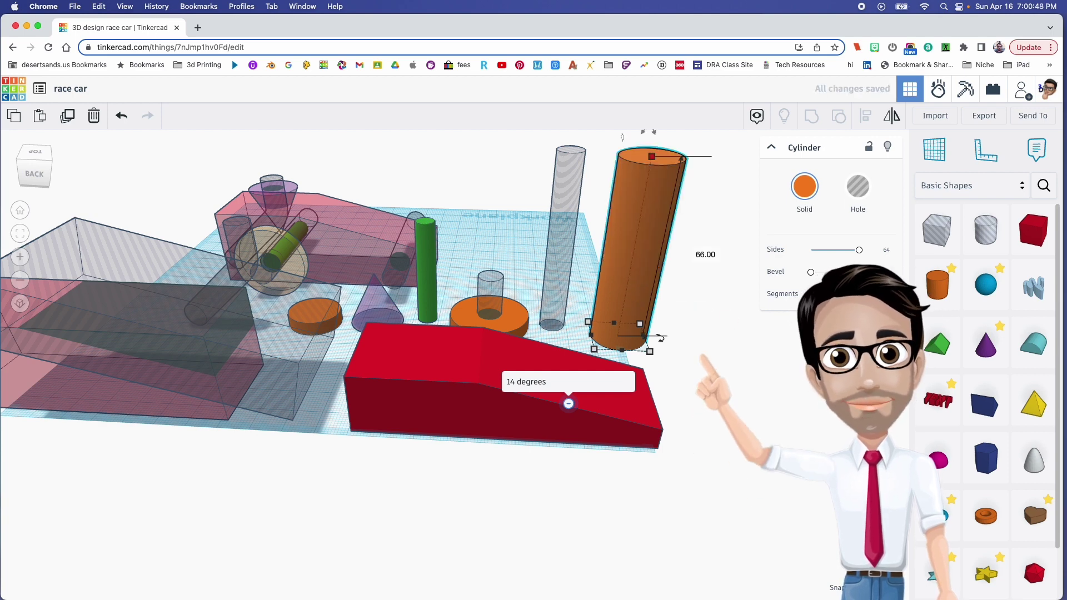
Set the orange cylinder's length and width to 9 mm each and turn it into a hole
{"action": "left_click", "coordinate": [564, 295]}
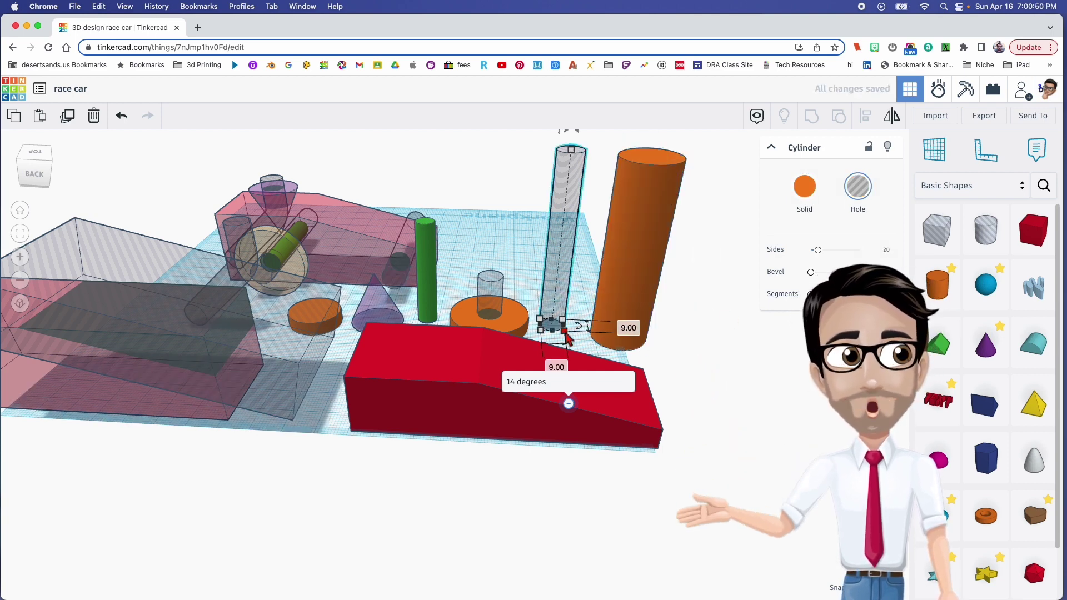
{"action": "left_click", "coordinate": [637, 295]}
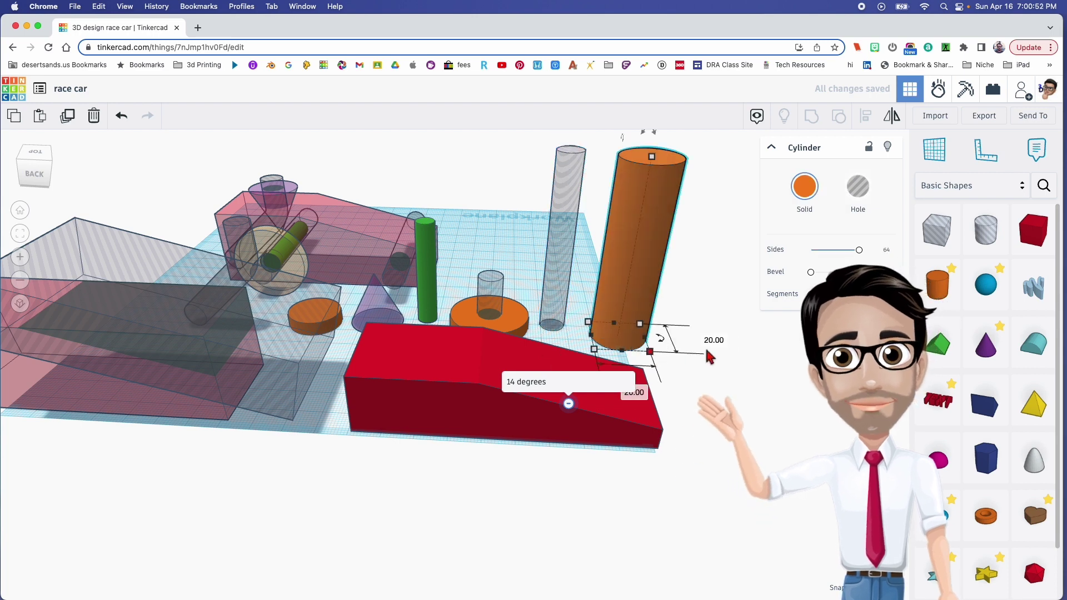
{"action": "type", "text": "9"}
{"action": "key", "text": "Return"}
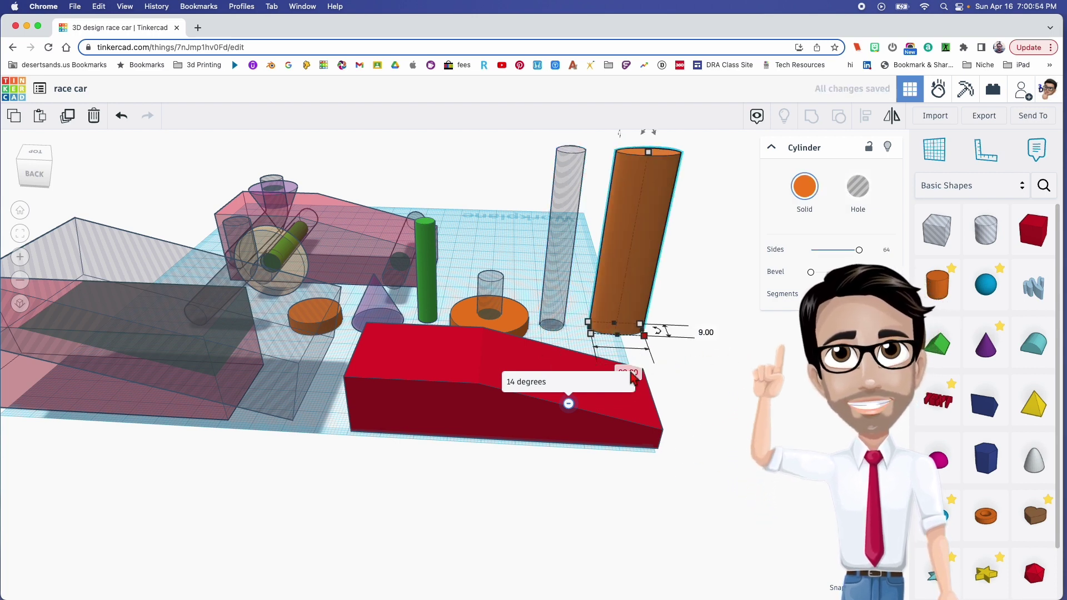
{"action": "type", "text": "9"}
{"action": "key", "text": "Return"}
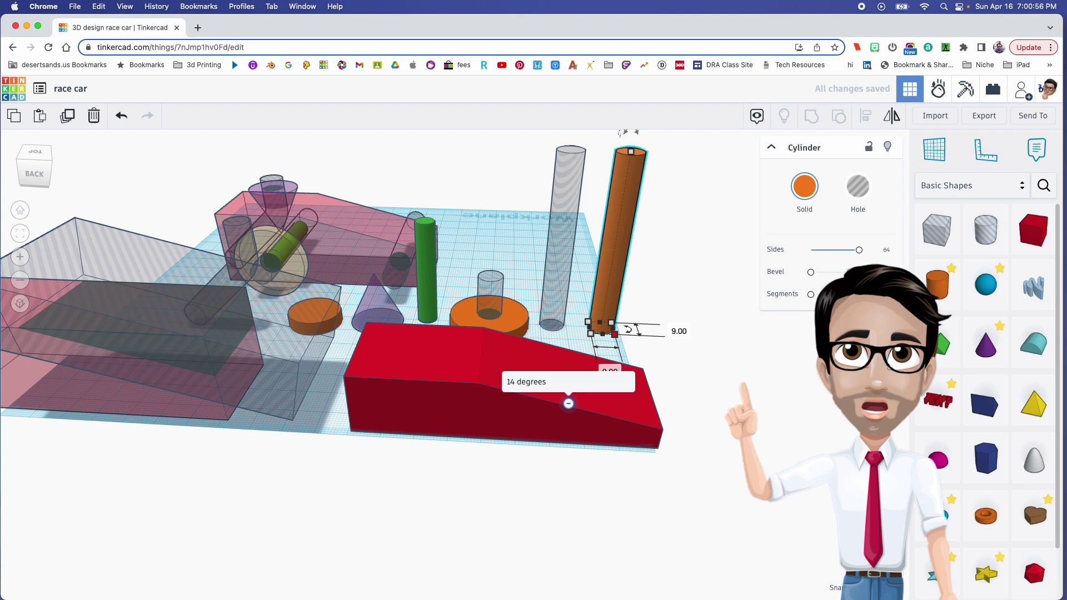
{"action": "left_click", "coordinate": [855, 189]}
Rotate the cylinder hole so it lies horizontally, parallel to the car body's width
{"action": "mouse_move", "coordinate": [544, 289]}
{"action": "right_mouse_down"}
{"action": "mouse_move", "coordinate": [572, 293]}
{"action": "mouse_move", "coordinate": [659, 368]}
{"action": "right_mouse_up"}
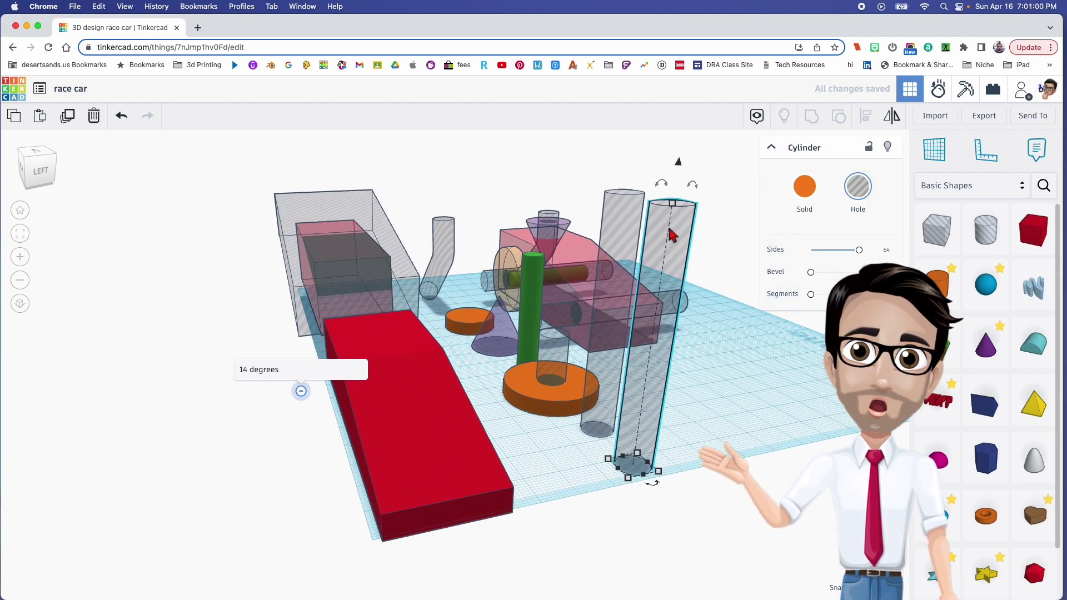
{"action": "right_click_drag", "start_coordinate": [678, 321], "coordinate": [656, 311]}
{"action": "mouse_move", "coordinate": [632, 172]}
{"action": "left_mouse_down"}
{"action": "mouse_move", "coordinate": [576, 231]}
{"action": "mouse_move", "coordinate": [535, 334]}
{"action": "mouse_move", "coordinate": [546, 346]}
{"action": "left_mouse_up"}
{"action": "mouse_move", "coordinate": [650, 334]}
{"action": "left_mouse_down"}
{"action": "mouse_move", "coordinate": [417, 368]}
{"action": "mouse_move", "coordinate": [399, 345]}
{"action": "mouse_move", "coordinate": [387, 352]}
{"action": "left_mouse_up"}
{"action": "right_click_drag", "start_coordinate": [387, 352], "coordinate": [693, 351]}
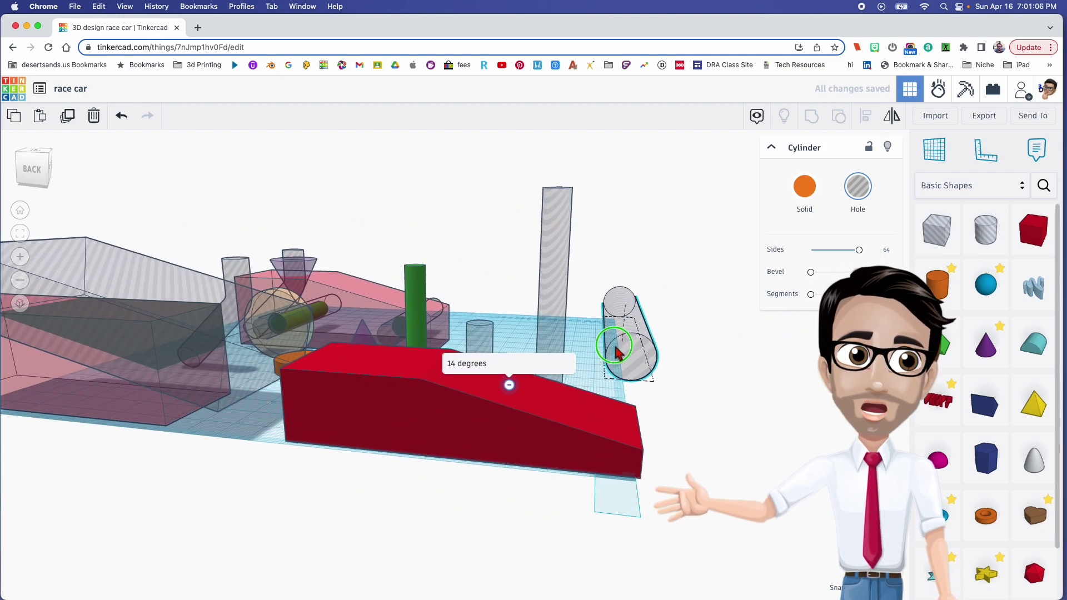
{"action": "right_click_drag", "start_coordinate": [616, 351], "coordinate": [629, 336]}
Move the cylinder hole into the front end of the car body and lower it to 1 mm above the workplane
{"action": "left_click_drag", "start_coordinate": [625, 341], "coordinate": [566, 361]}
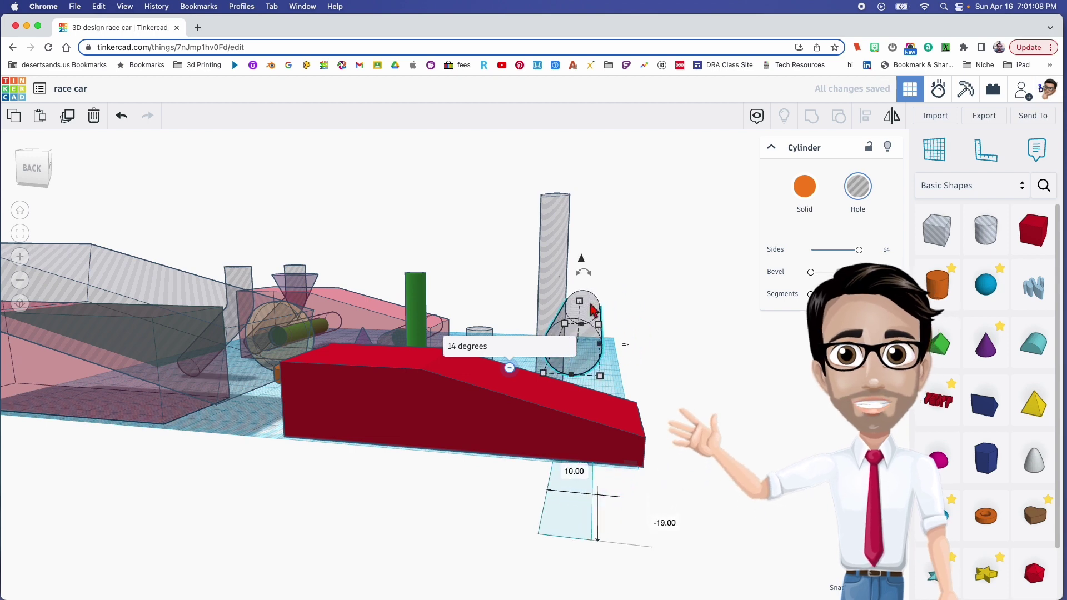
{"action": "mouse_move", "coordinate": [581, 264]}
{"action": "left_mouse_down"}
{"action": "mouse_move", "coordinate": [574, 394]}
{"action": "mouse_move", "coordinate": [576, 378]}
{"action": "left_mouse_up"}
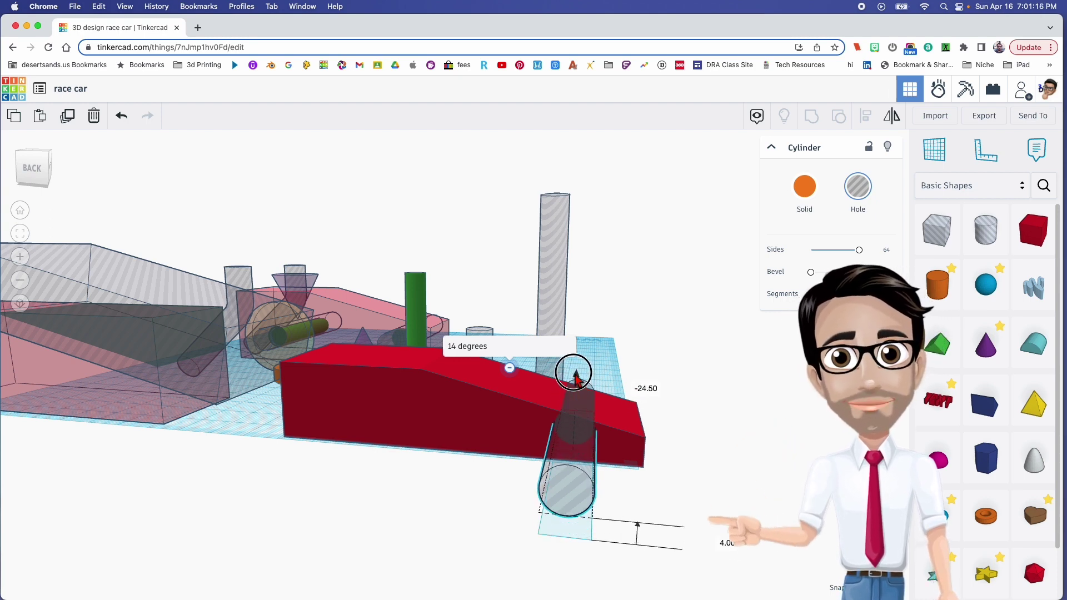
{"action": "mouse_move", "coordinate": [576, 377]}
{"action": "left_mouse_down"}
{"action": "mouse_move", "coordinate": [565, 411]}
{"action": "mouse_move", "coordinate": [574, 396]}
{"action": "left_mouse_up"}
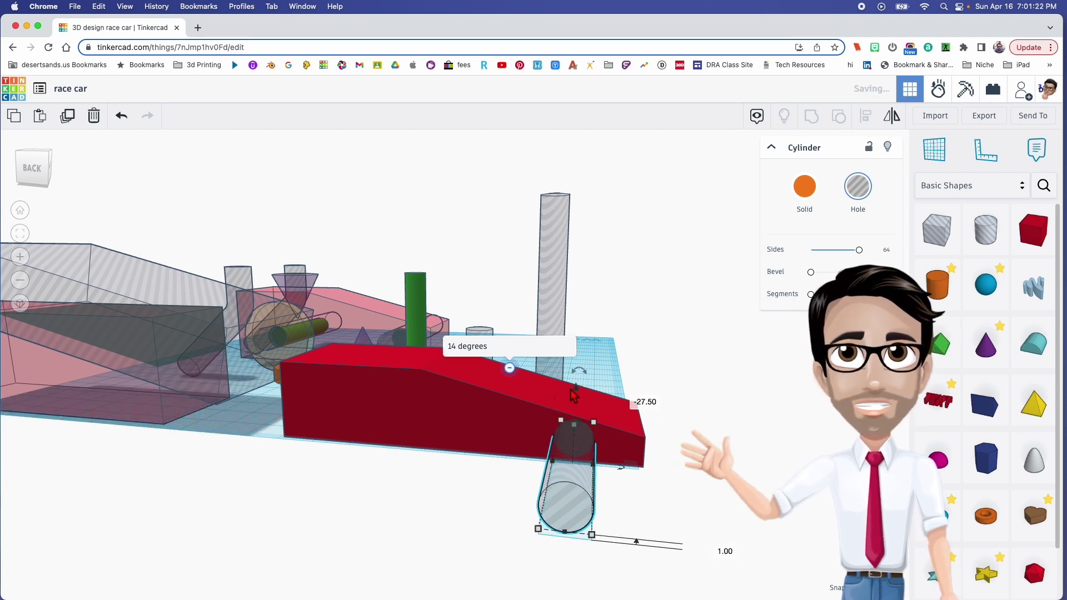
Shift the axle hole back from the nose in small steps and fine-tune its height within the body
{"action": "scroll", "coordinate": [579, 427], "scroll_direction": "up", "scroll_amount": 5}
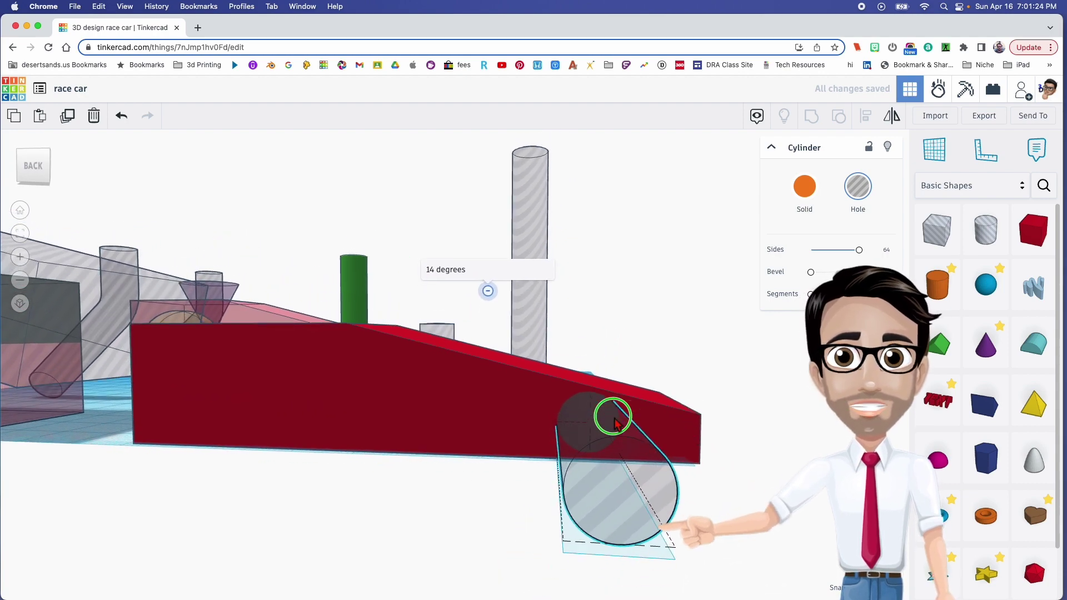
{"action": "left_click_drag", "start_coordinate": [615, 421], "coordinate": [616, 423]}
{"action": "key", "text": "Left"}
{"action": "key", "text": "Left"}
{"action": "key", "text": "Left"}
{"action": "key", "text": "Left"}
{"action": "key", "text": "Left"}
{"action": "key", "text": "Left"}
{"action": "key", "text": "Left"}
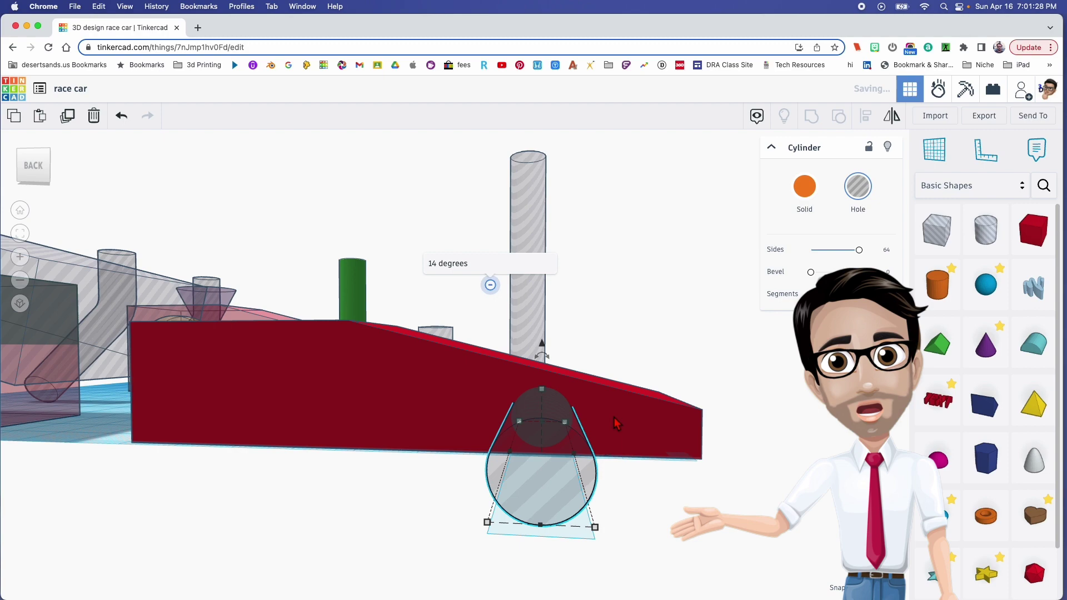
{"action": "left_click_drag", "start_coordinate": [543, 345], "coordinate": [545, 341]}
Align the axle hole and the car body to centre the hole across the body's width
{"action": "right_click_drag", "start_coordinate": [595, 357], "coordinate": [285, 373]}
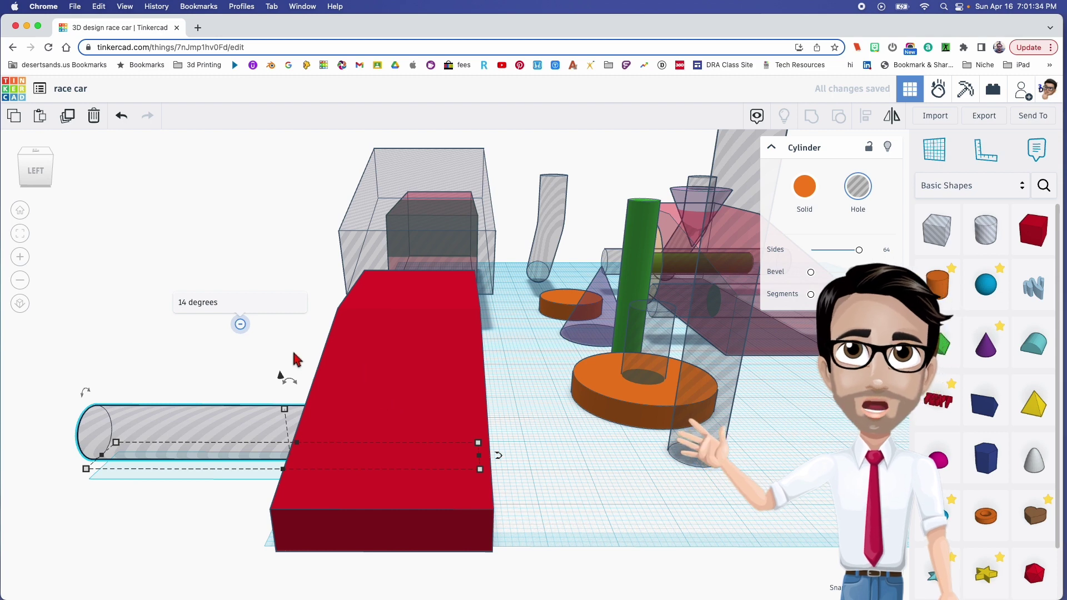
{"action": "left_click", "coordinate": [410, 506], "text": "shift"}
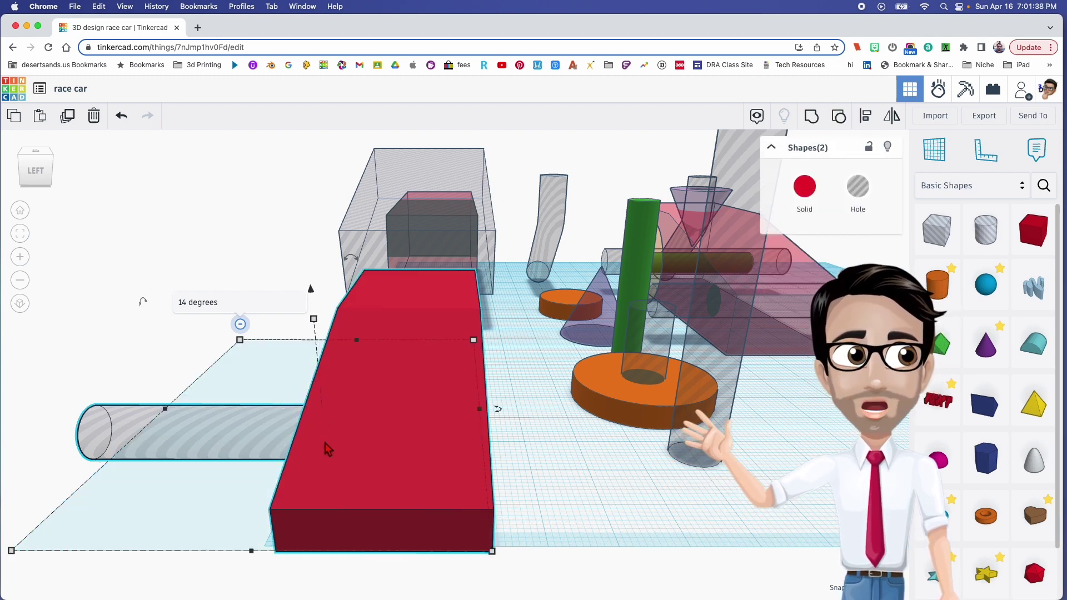
{"action": "key", "text": "l"}
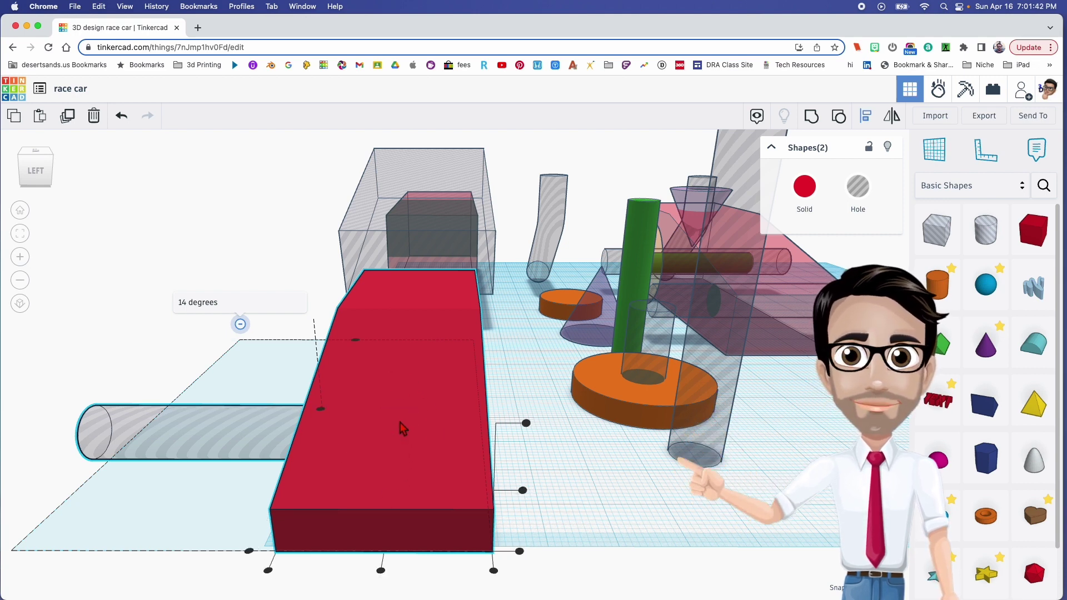
{"action": "left_click", "coordinate": [381, 570]}
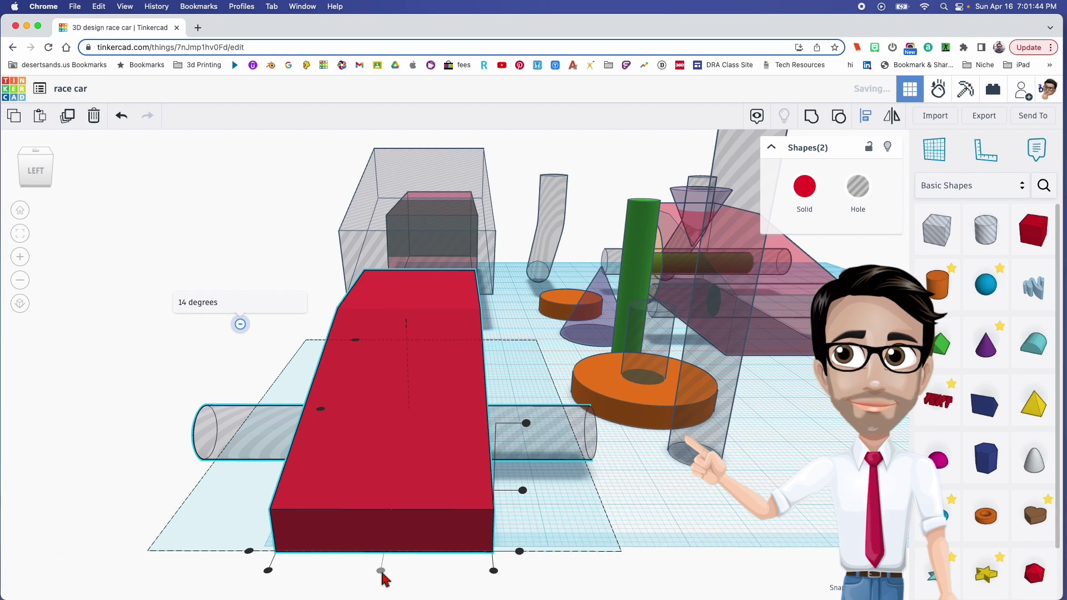
Duplicate the front axle hole and place the copy 48 mm back, through the rear of the car body
{"action": "right_click_drag", "start_coordinate": [378, 573], "coordinate": [508, 541]}
{"action": "left_click", "coordinate": [528, 522]}
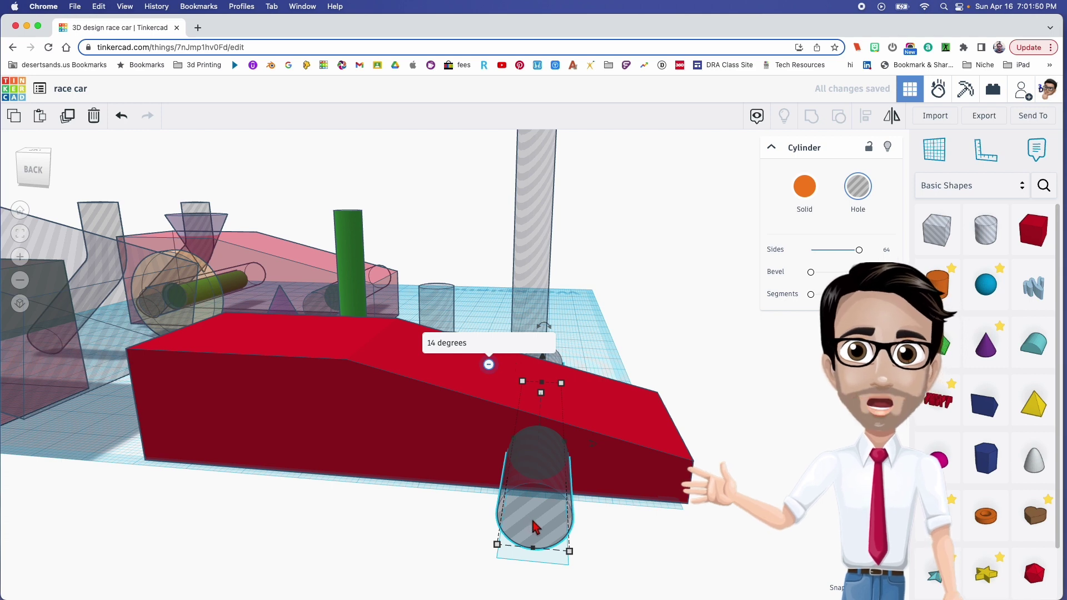
{"action": "left_click_drag", "start_coordinate": [536, 514], "coordinate": [195, 471], "text": "alt"}
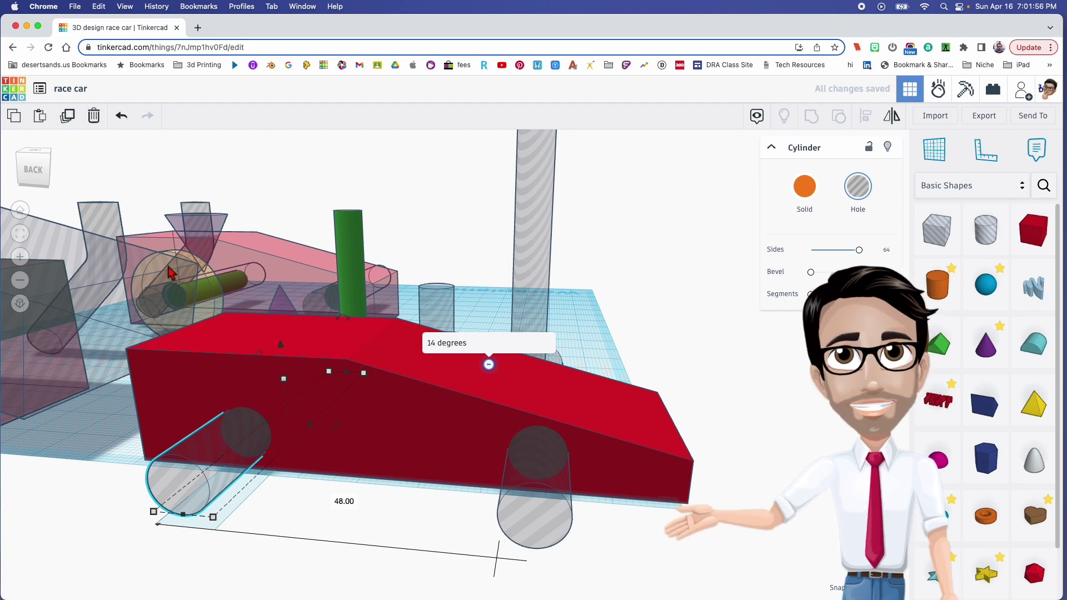
Place a new solid cylinder on the workplane beside the existing wheel and set its sides to 64
{"action": "right_click_drag", "start_coordinate": [305, 386], "coordinate": [518, 463]}
{"action": "left_click", "coordinate": [556, 341]}
{"action": "right_click_drag", "start_coordinate": [555, 342], "coordinate": [522, 322]}
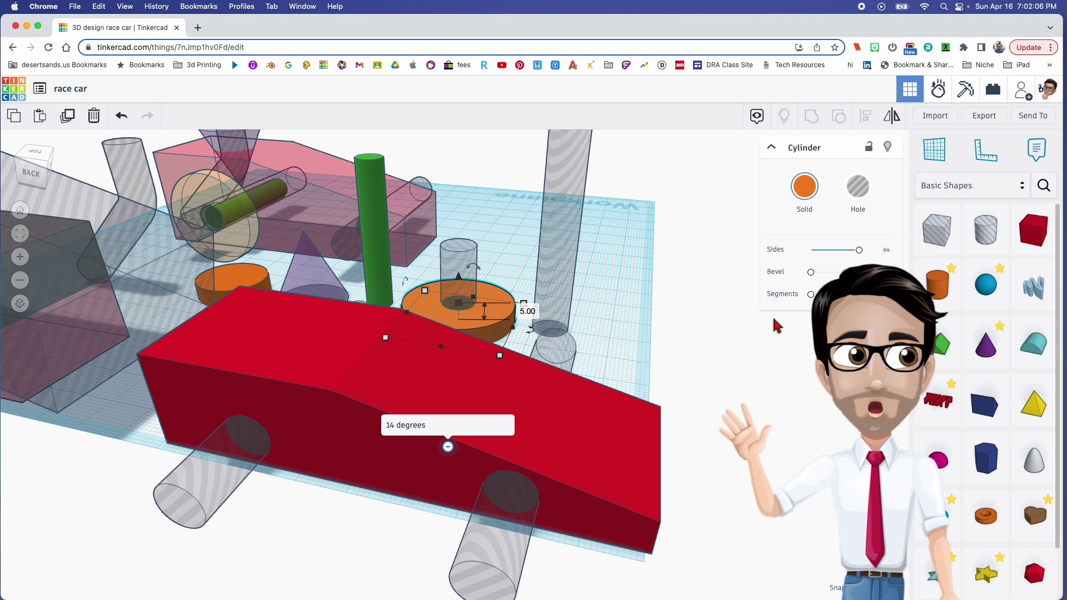
{"action": "left_click_drag", "start_coordinate": [948, 290], "coordinate": [665, 349]}
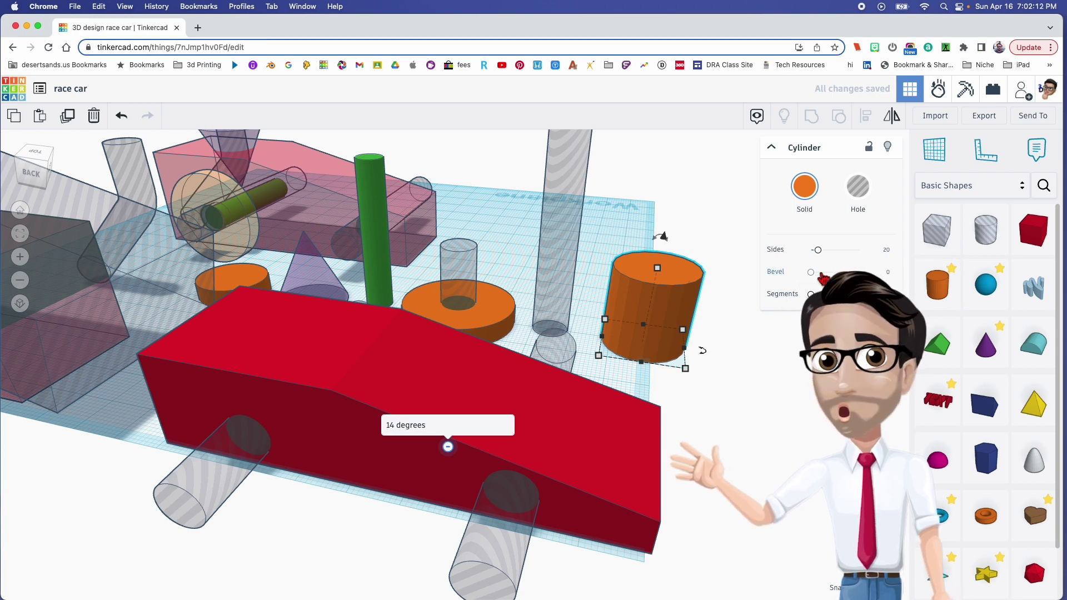
{"action": "left_click_drag", "start_coordinate": [819, 250], "coordinate": [859, 250]}
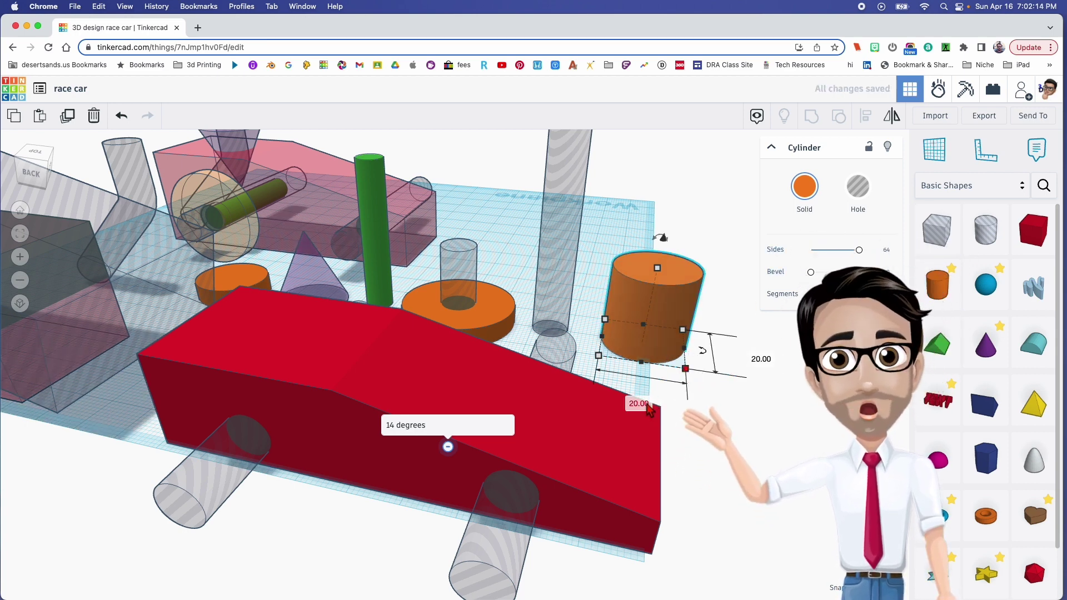
Resize the new cylinder to a wheel disc 30 mm in width and length and 5 mm high
{"action": "key", "text": "Return"}
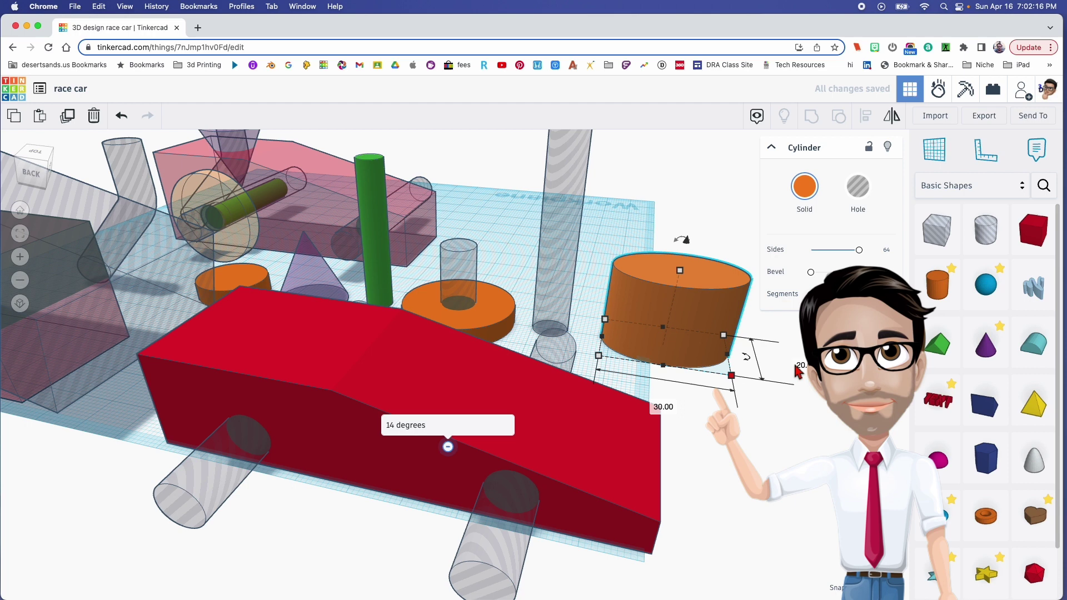
{"action": "left_click_drag", "start_coordinate": [731, 375], "coordinate": [735, 399]}
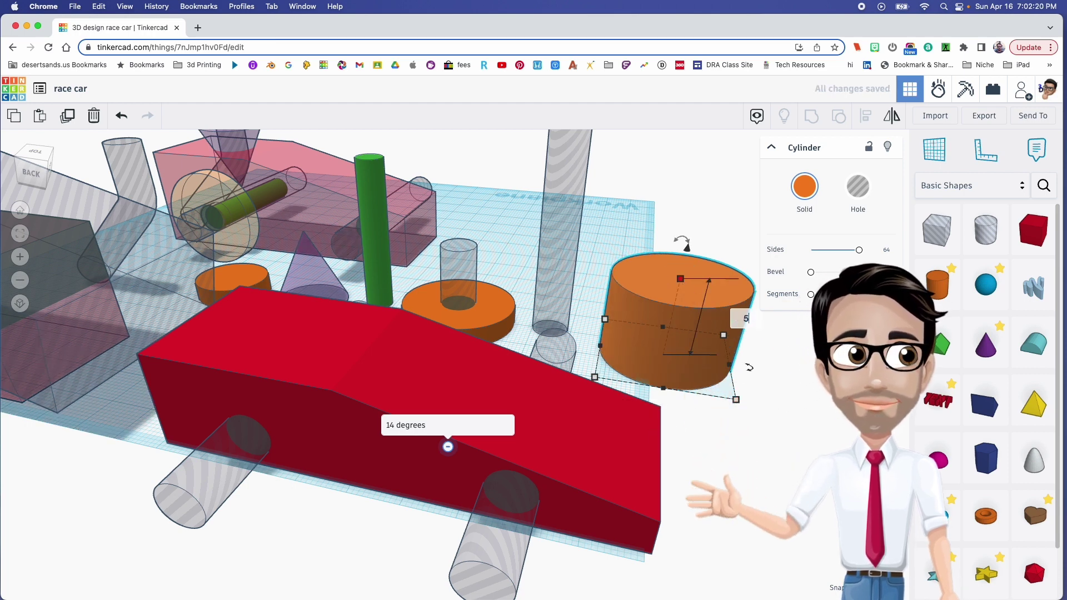
{"action": "type", "text": "5"}
{"action": "key", "text": "Return"}
Duplicate the existing wheel's cylinder hole and place the copy about 44.5 by 28.5 mm away, behind the new disc
{"action": "left_click", "coordinate": [470, 279]}
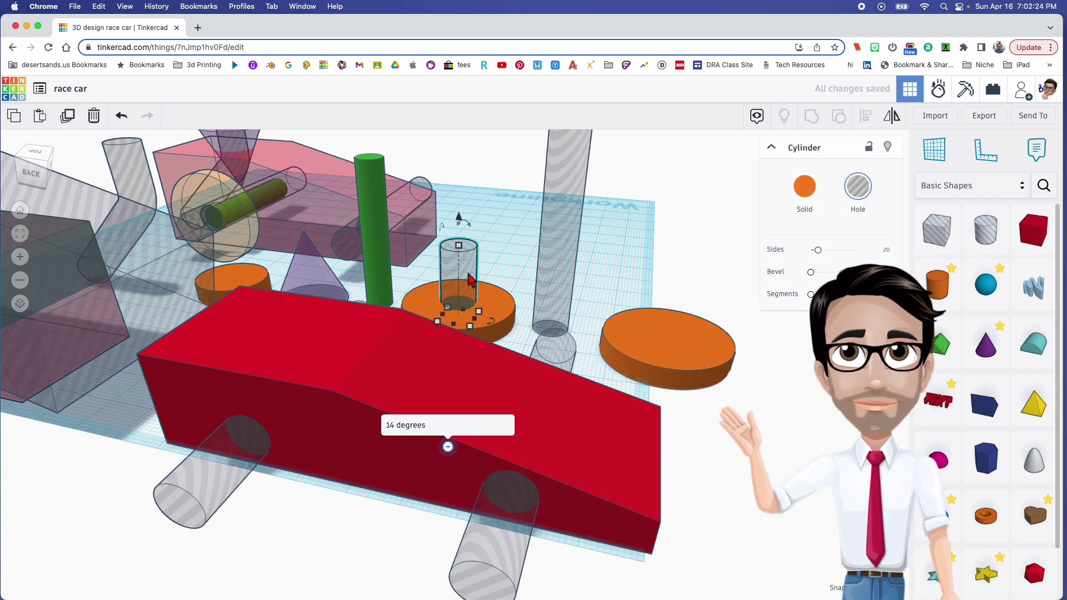
{"action": "left_click_drag", "start_coordinate": [469, 279], "coordinate": [657, 240], "text": "alt"}
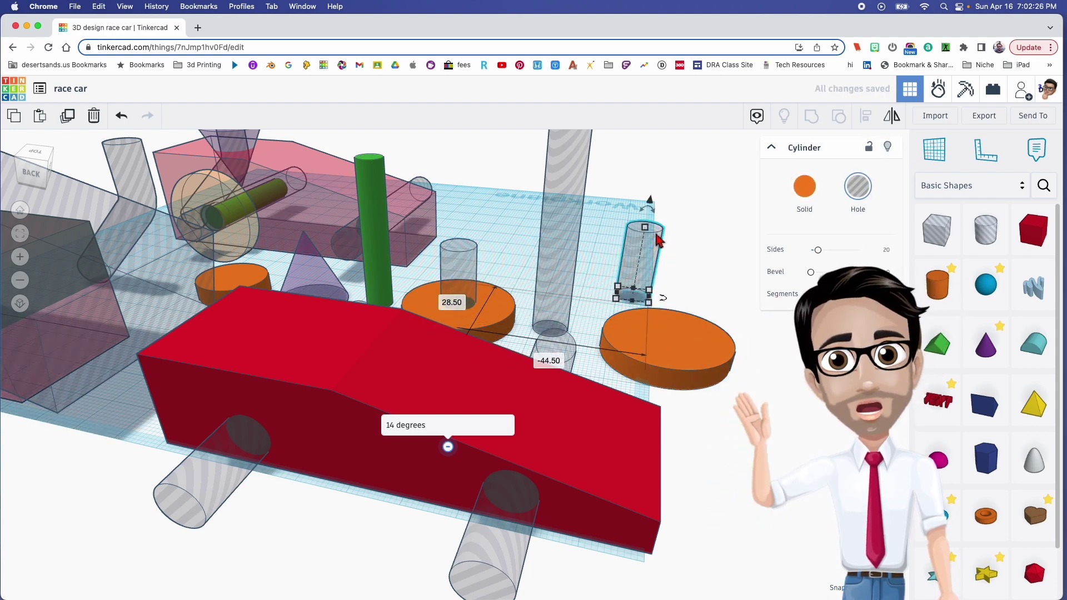
{"action": "left_click", "coordinate": [645, 228]}
Add a new cylinder hole near the wheel disc and set its width and length to 9 mm
{"action": "left_click_drag", "start_coordinate": [985, 255], "coordinate": [717, 295]}
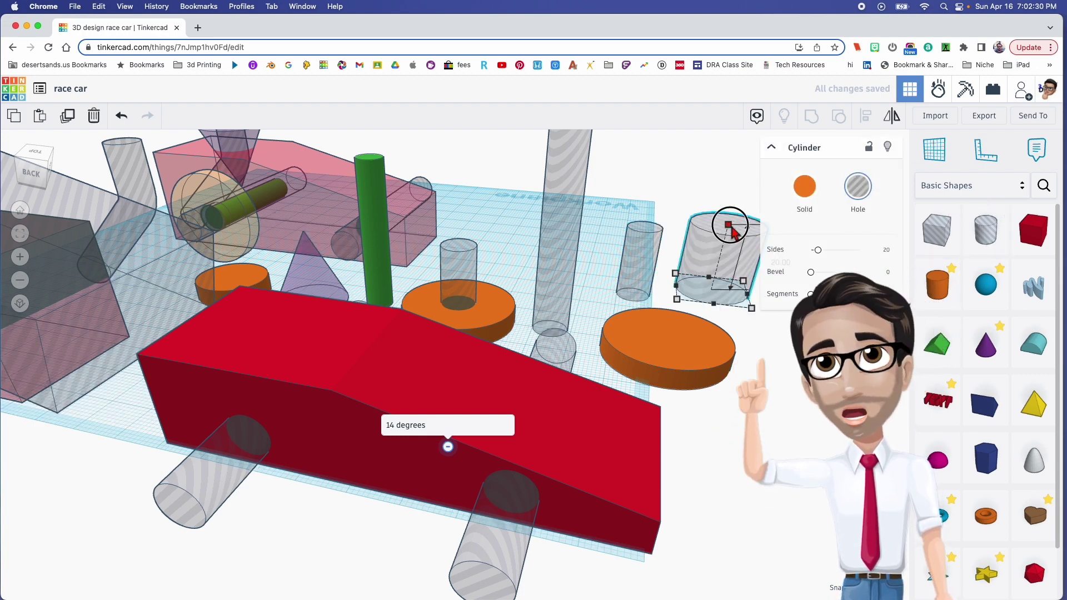
{"action": "middle_click_drag", "start_coordinate": [730, 254], "coordinate": [656, 247]}
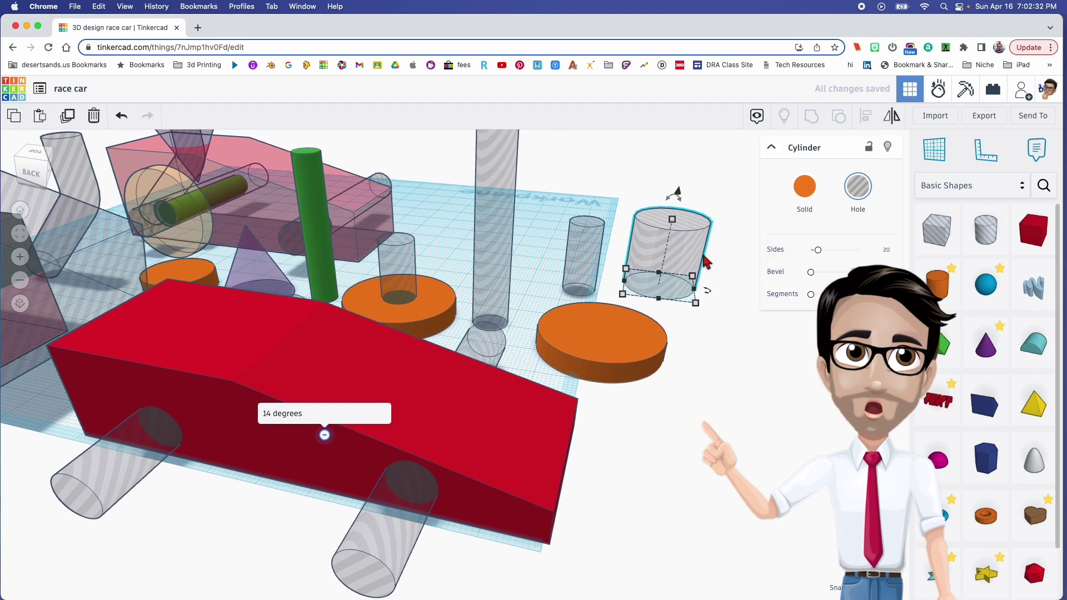
{"action": "left_click", "coordinate": [580, 286]}
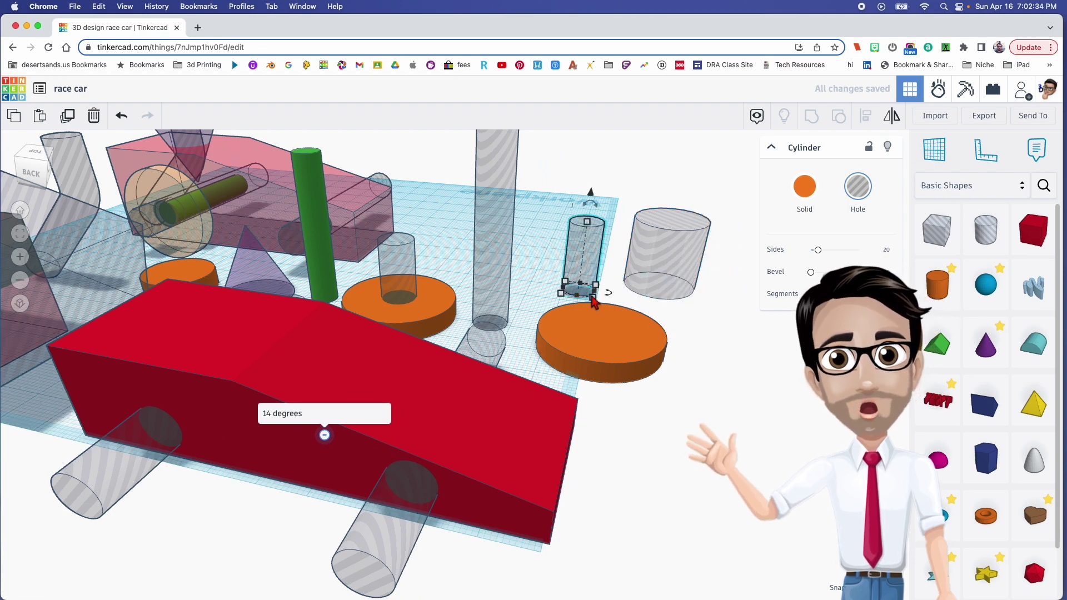
{"action": "left_click", "coordinate": [675, 280]}
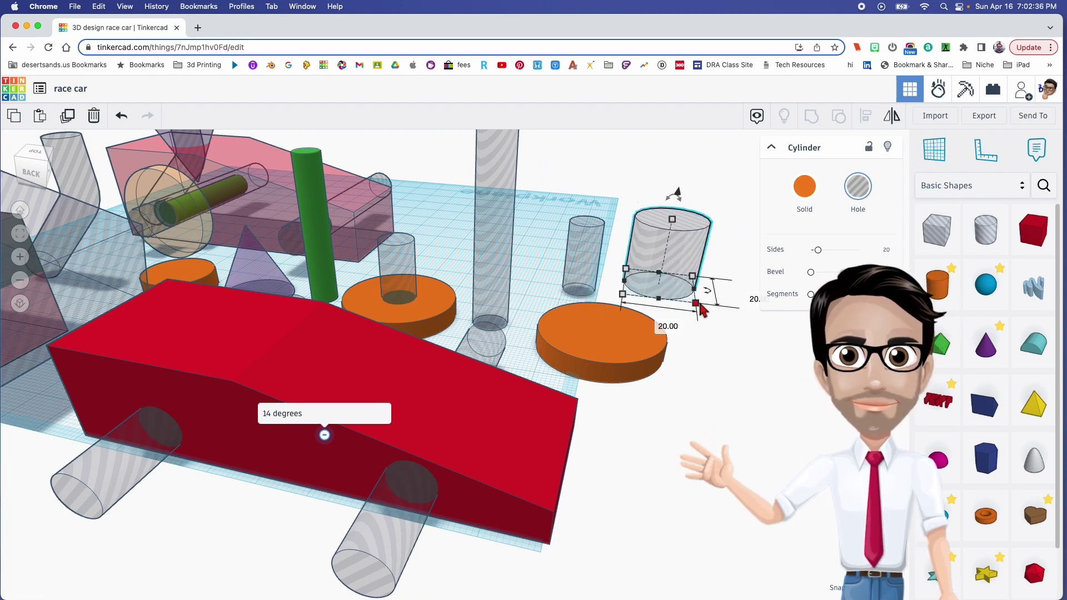
{"action": "key", "text": "Tab"}
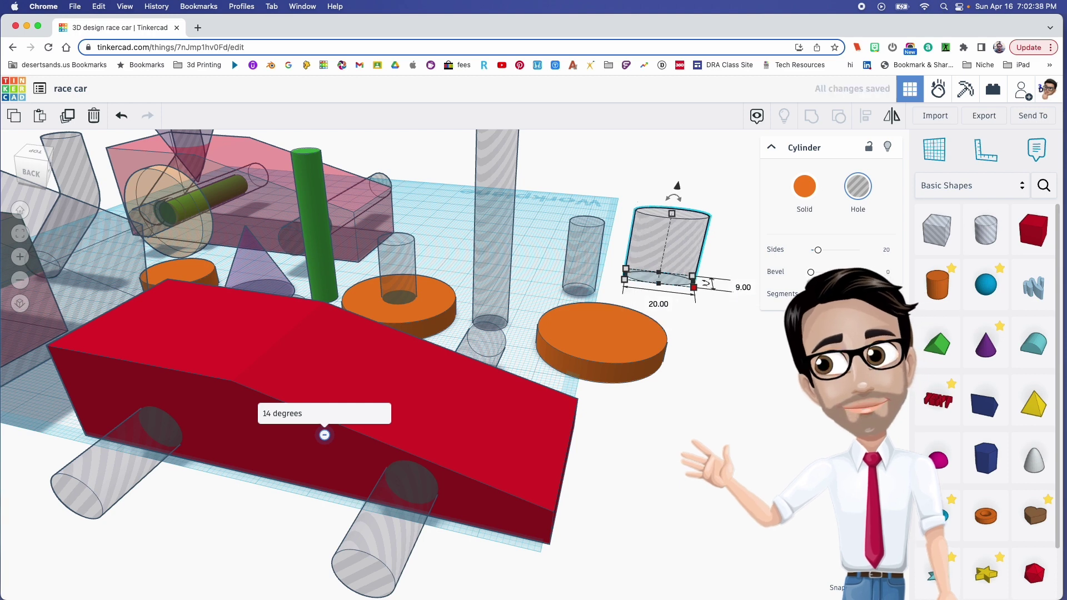
{"action": "type", "text": "9"}
{"action": "key", "text": "Return"}
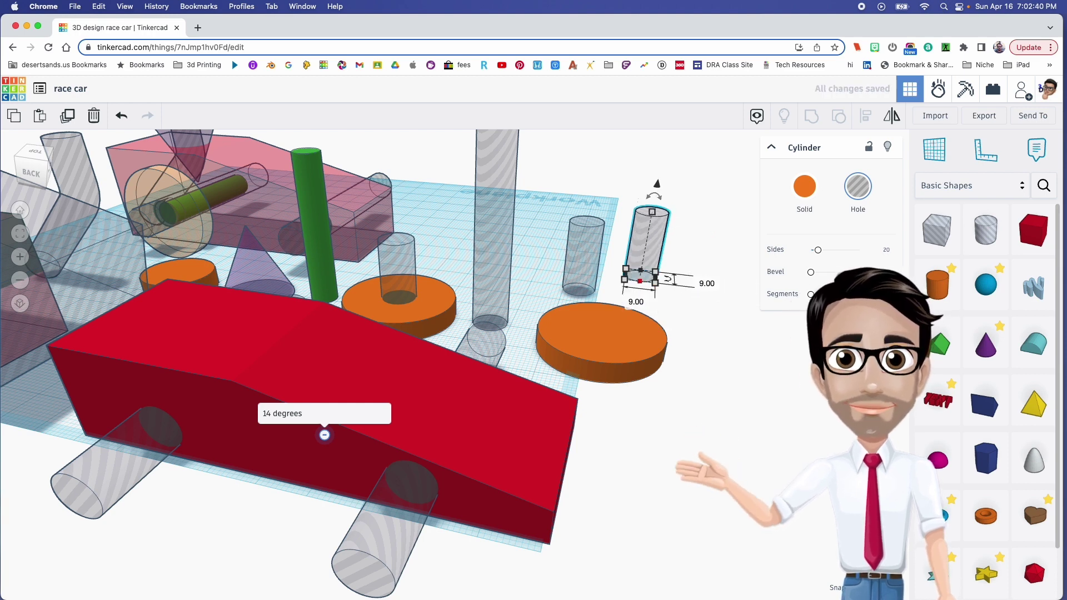
Move the 9 mm hole onto the new wheel disc and align both shapes at their centres
{"action": "left_click_drag", "start_coordinate": [661, 261], "coordinate": [618, 315]}
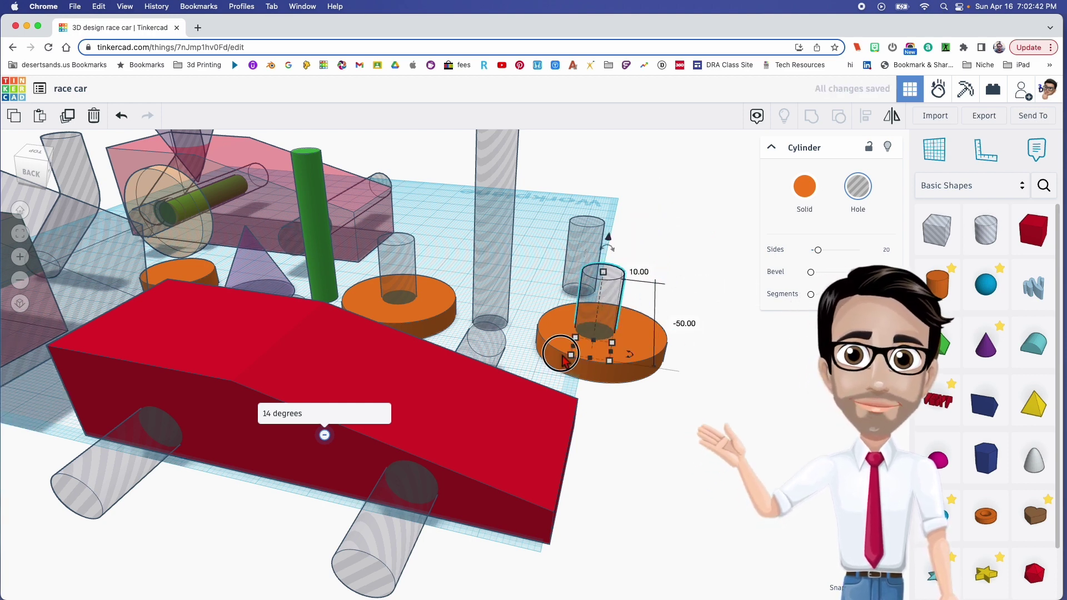
{"action": "right_click_drag", "start_coordinate": [586, 371], "coordinate": [675, 330]}
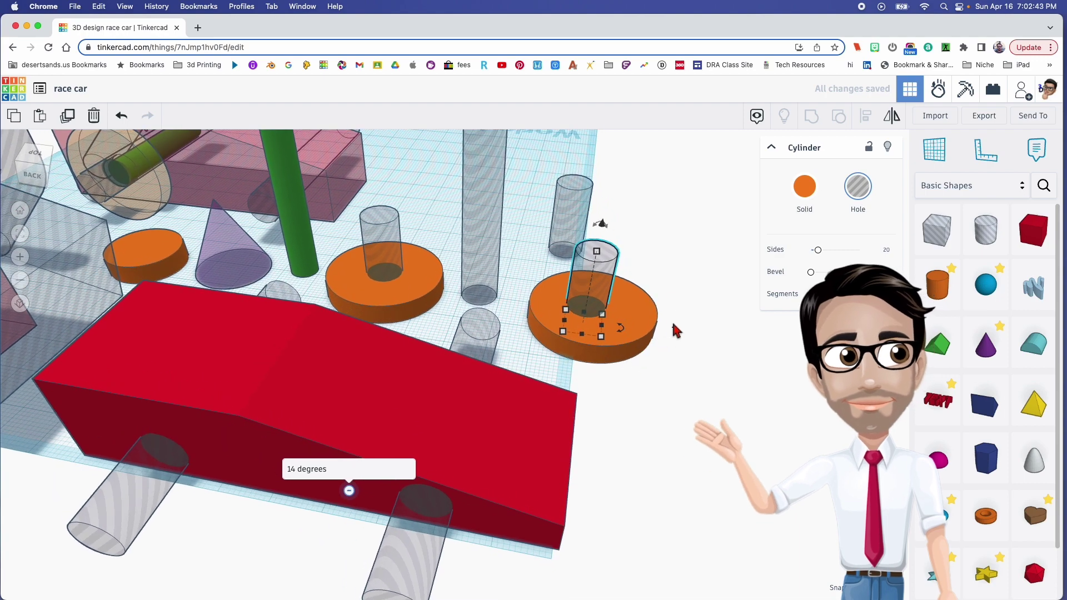
{"action": "left_click", "coordinate": [580, 335], "text": "shift"}
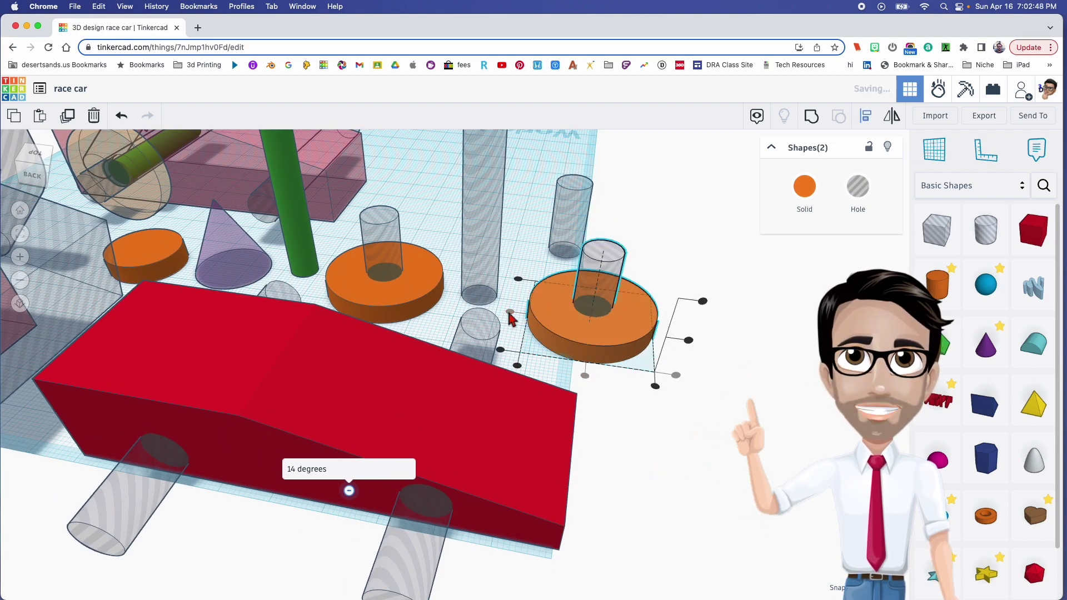
Inspect the new wheel's underside and fine-tune the centre hole's height through the disc
{"action": "right_click_drag", "start_coordinate": [602, 357], "coordinate": [610, 388]}
{"action": "left_click", "coordinate": [610, 387]}
{"action": "middle_click_drag", "start_coordinate": [619, 325], "coordinate": [590, 361]}
{"action": "right_click_drag", "start_coordinate": [589, 361], "coordinate": [661, 389]}
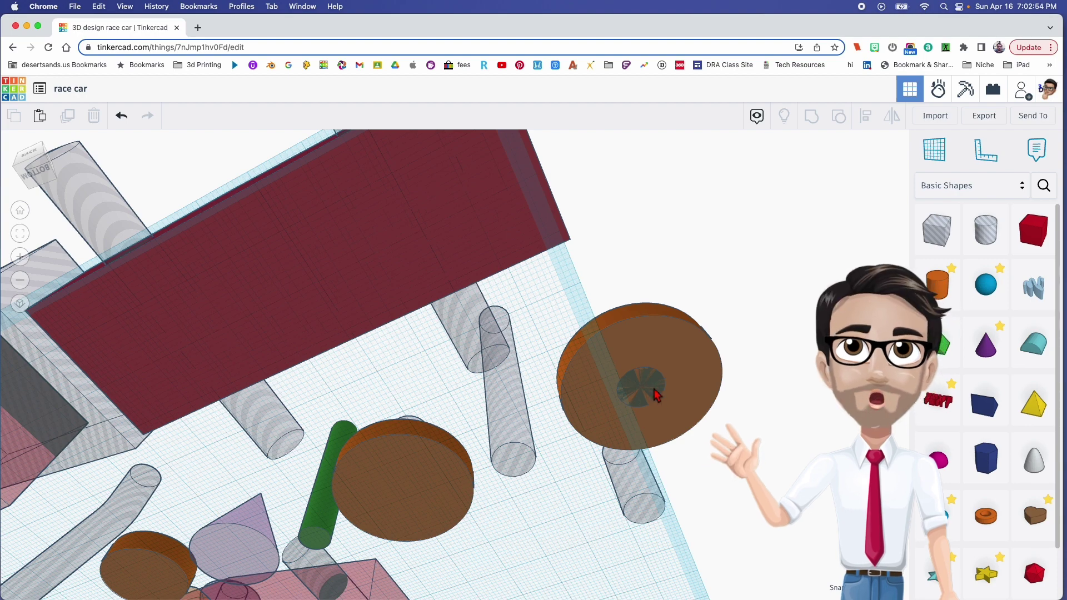
{"action": "right_click_drag", "start_coordinate": [641, 389], "coordinate": [628, 369]}
{"action": "left_click", "coordinate": [628, 368]}
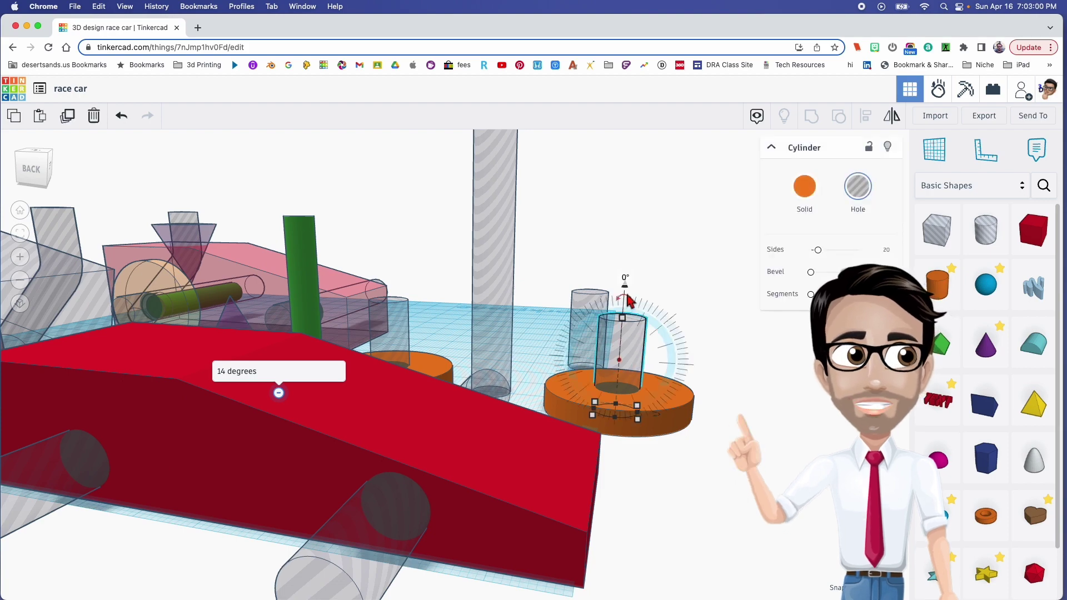
{"action": "left_click_drag", "start_coordinate": [626, 290], "coordinate": [624, 281]}
Group the new disc with its centre hole to cut the axle opening into the wheel
{"action": "right_click_drag", "start_coordinate": [623, 281], "coordinate": [690, 329]}
{"action": "left_click", "coordinate": [597, 382], "text": "shift"}
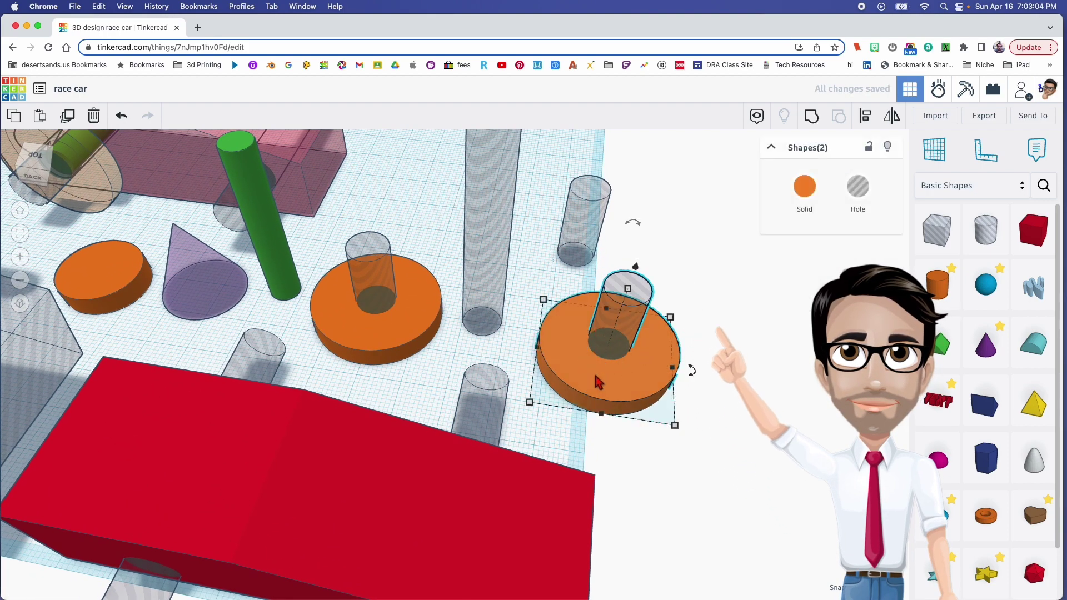
{"action": "right_click_drag", "start_coordinate": [622, 397], "coordinate": [693, 381]}
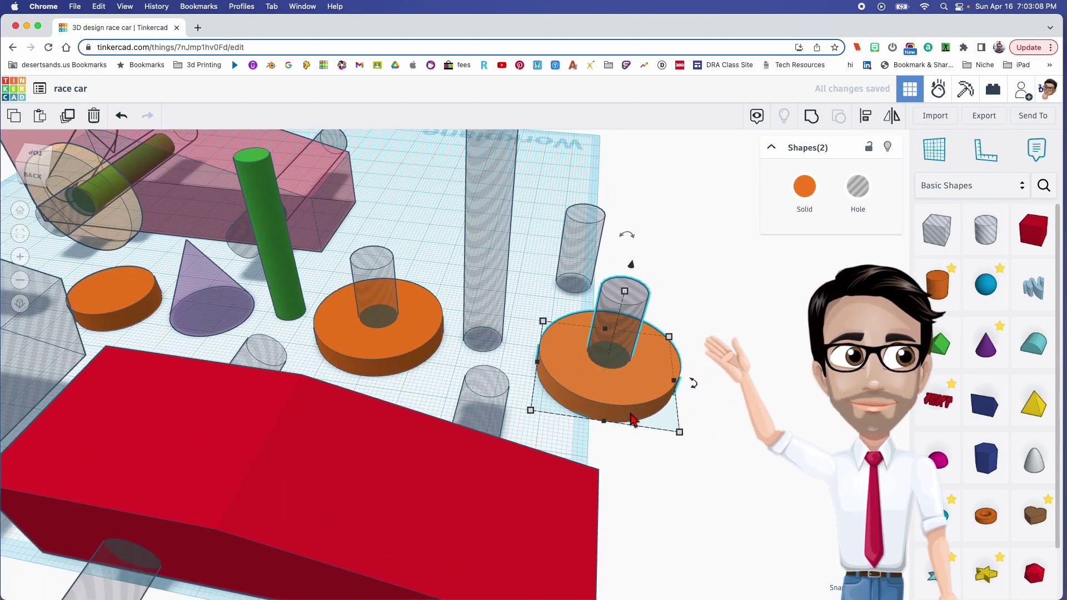
{"action": "left_click_drag", "start_coordinate": [704, 339], "coordinate": [602, 408]}
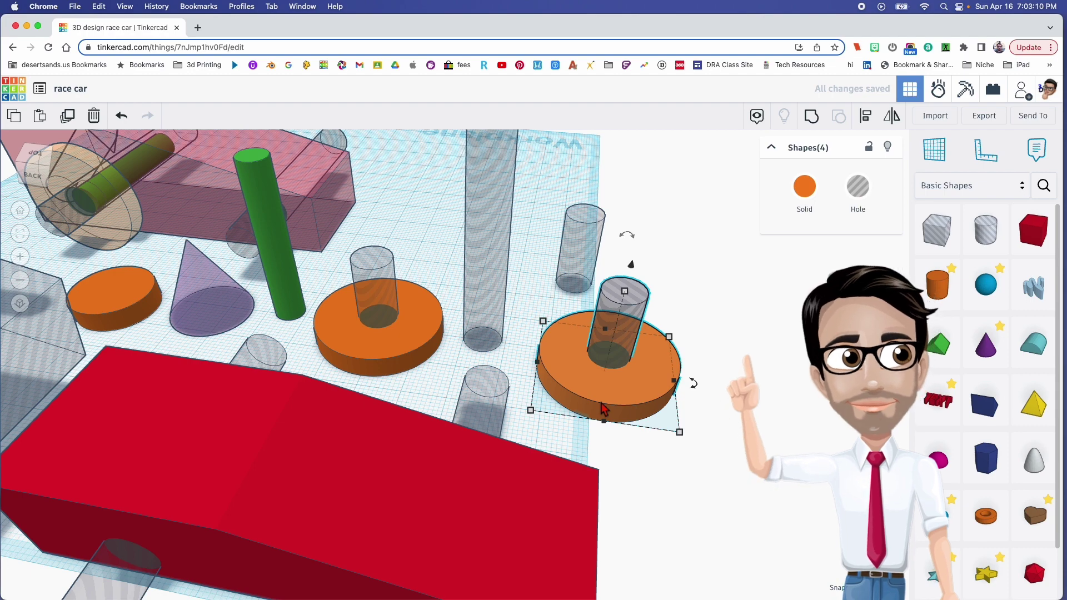
{"action": "key", "text": "ctrl+g"}
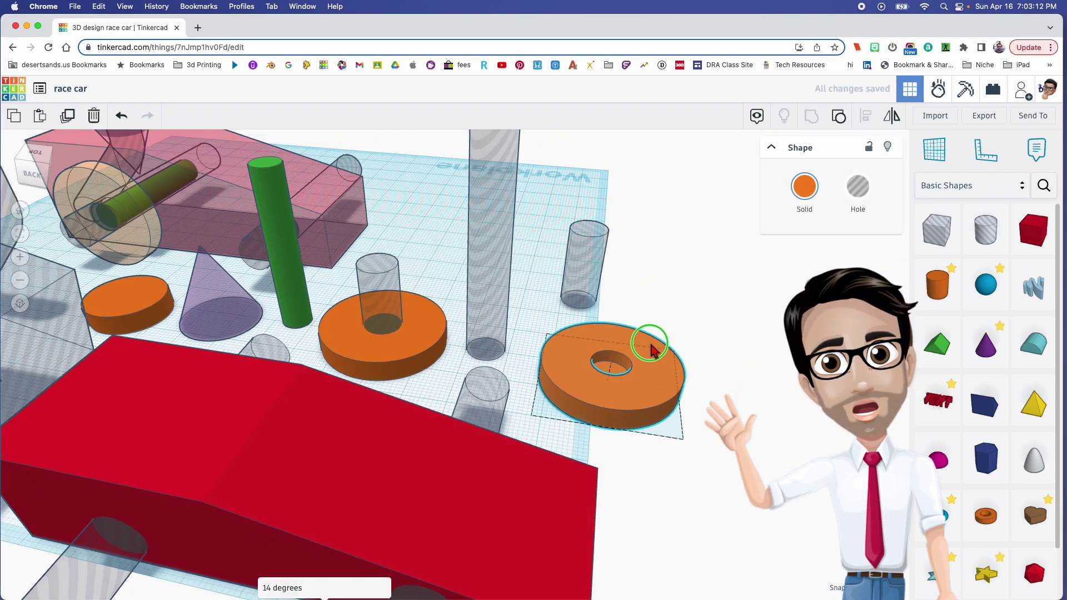
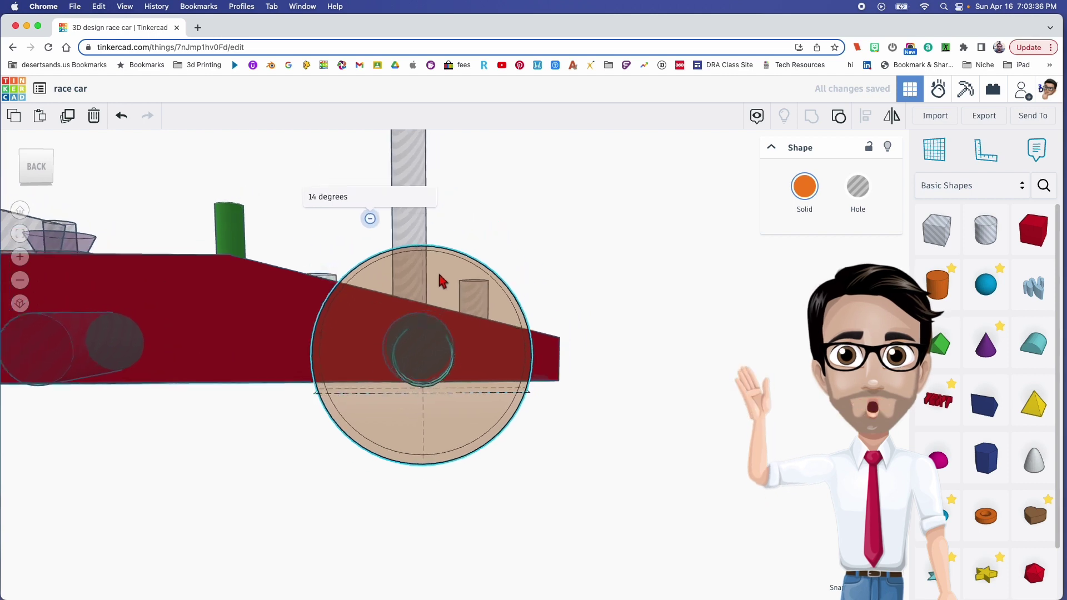
Nudge the upright transparent wheel in small moves to line its opening up with the front axle hole
{"action": "middle_click_drag", "start_coordinate": [431, 241], "coordinate": [428, 267]}
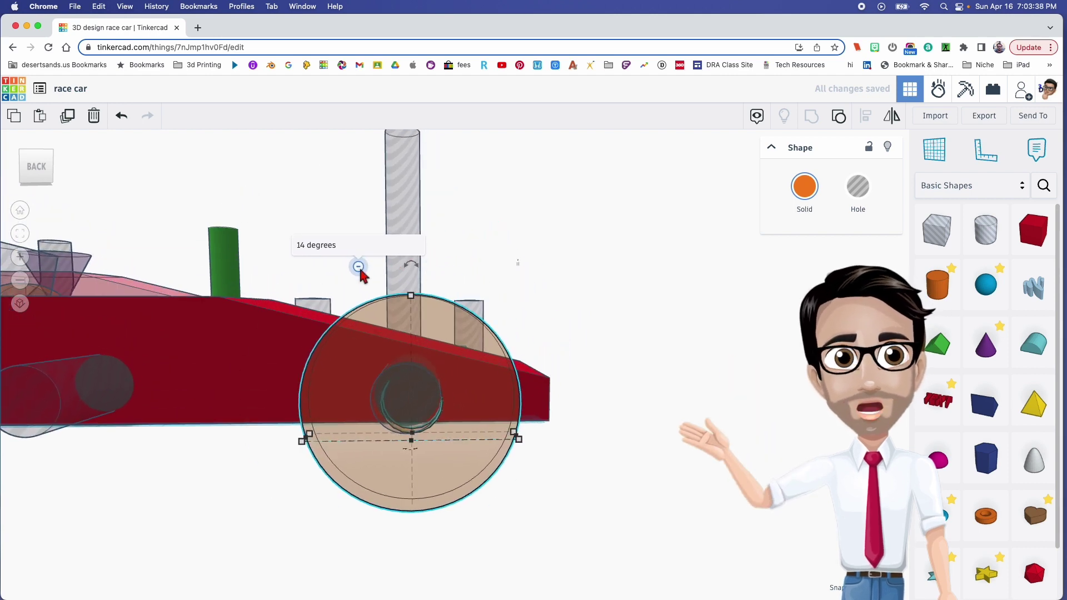
{"action": "left_click_drag", "start_coordinate": [410, 248], "coordinate": [413, 247]}
{"action": "right_click_drag", "start_coordinate": [400, 300], "coordinate": [416, 295]}
{"action": "left_click_drag", "start_coordinate": [466, 319], "coordinate": [401, 337]}
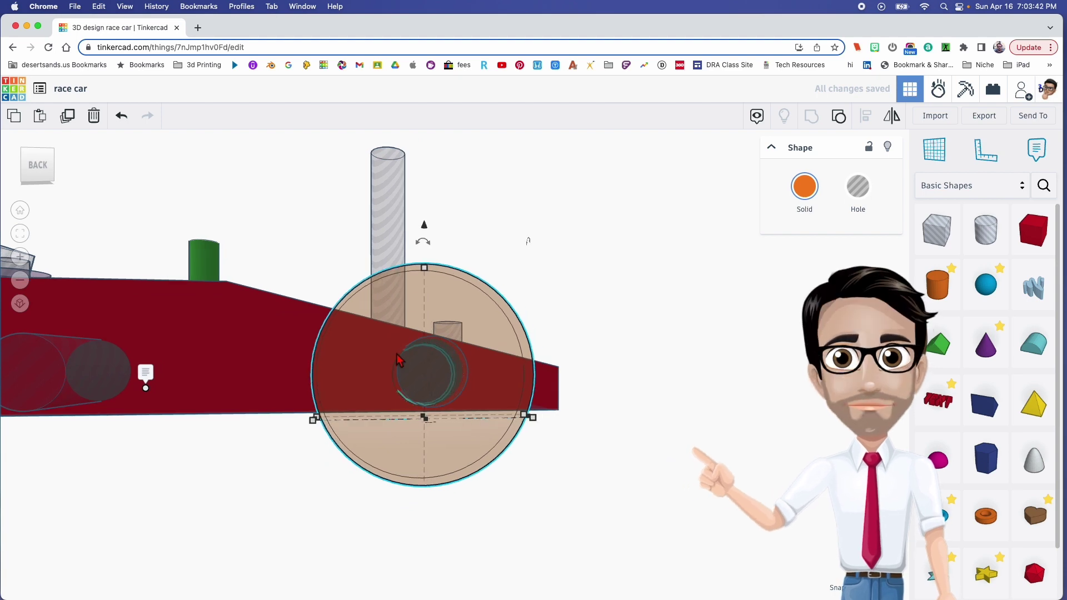
{"action": "right_click_drag", "start_coordinate": [482, 346], "coordinate": [400, 340]}
{"action": "key", "text": "Right"}
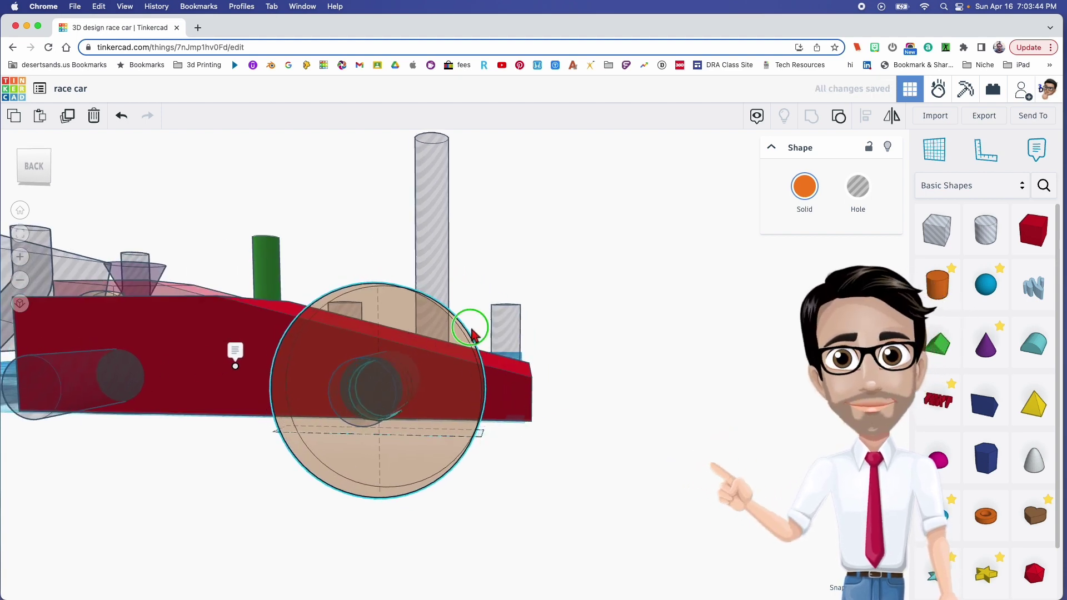
{"action": "right_click_drag", "start_coordinate": [472, 329], "coordinate": [470, 325]}
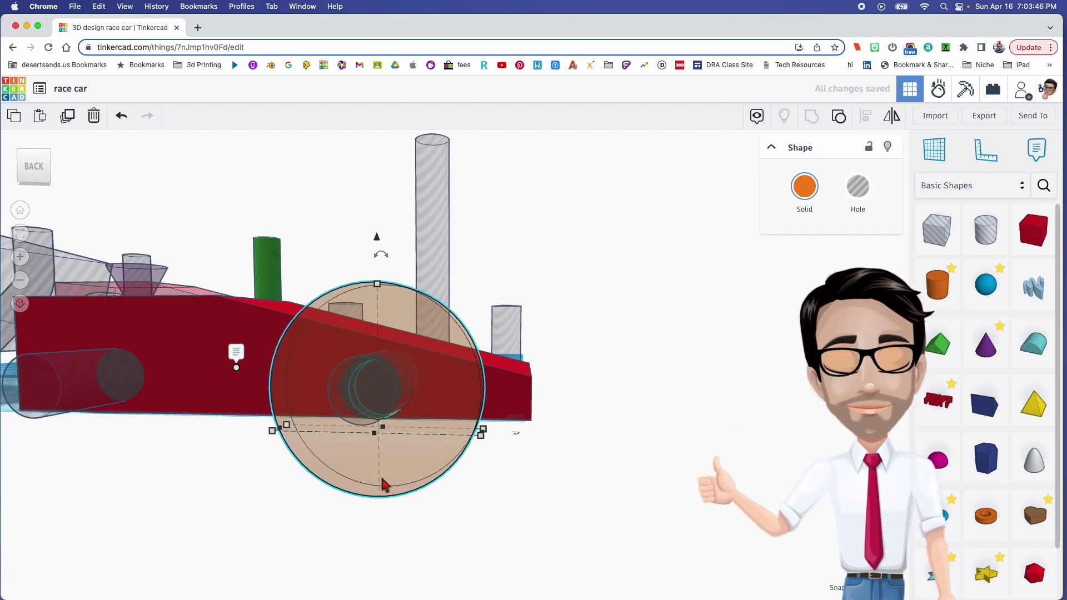
{"action": "right_click_drag", "start_coordinate": [376, 433], "coordinate": [365, 410]}
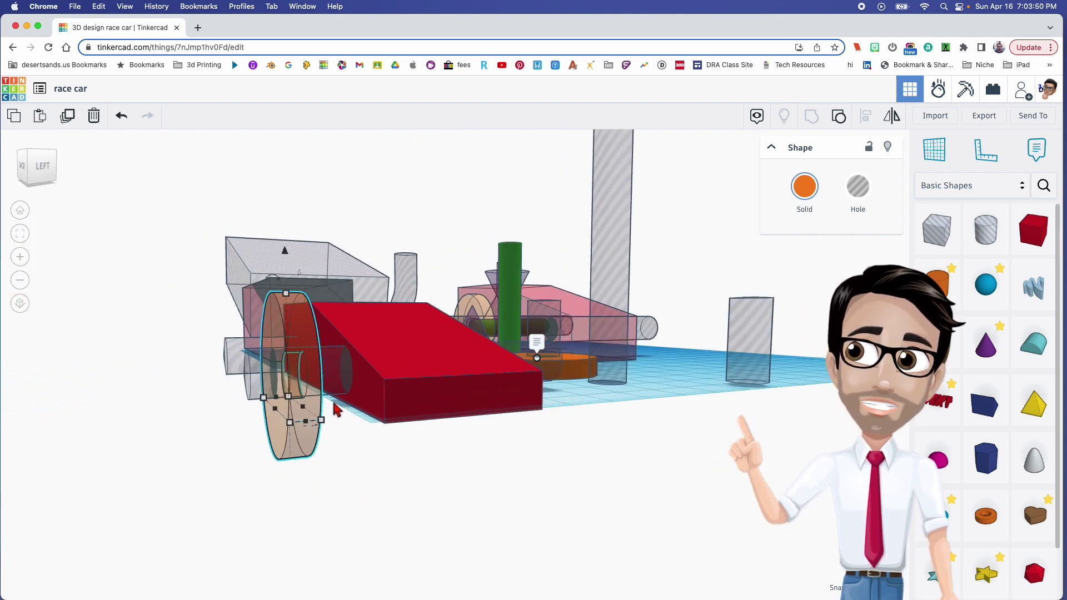
{"action": "right_click_drag", "start_coordinate": [337, 410], "coordinate": [410, 387]}
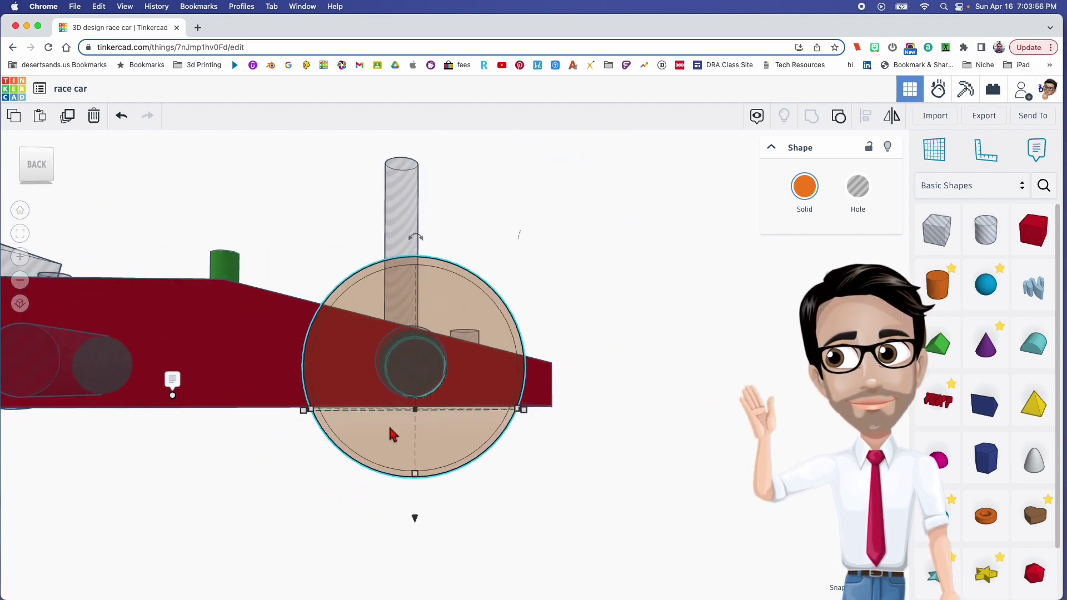
{"action": "right_click_drag", "start_coordinate": [459, 387], "coordinate": [396, 355]}
Duplicate the wheel and move the copies clear of the axle, beside the car's nose
{"action": "right_click_drag", "start_coordinate": [250, 364], "coordinate": [516, 251]}
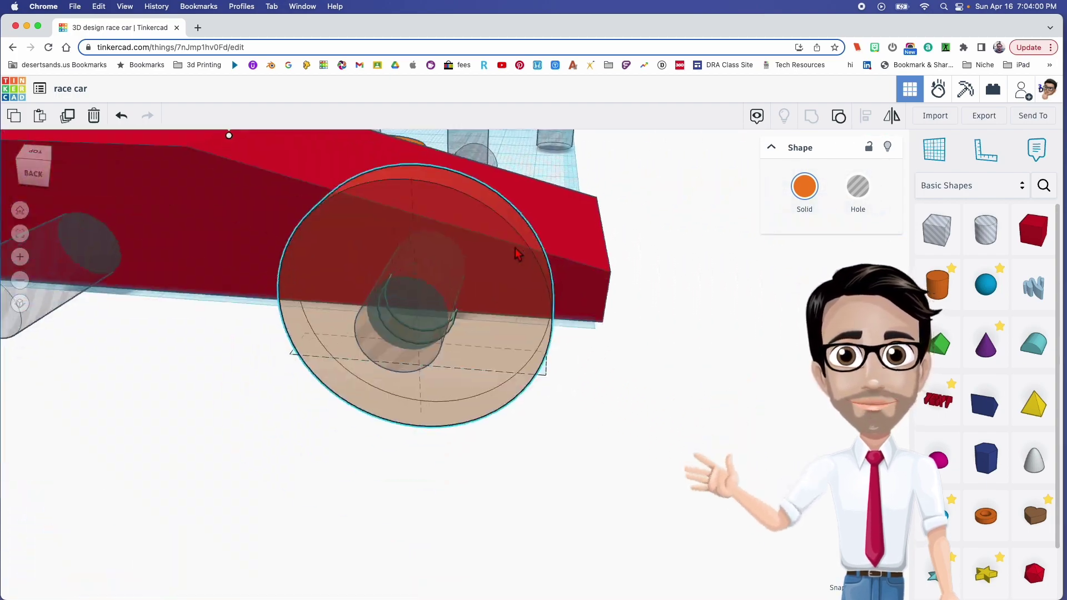
{"action": "right_click_drag", "start_coordinate": [507, 311], "coordinate": [514, 337]}
{"action": "key", "text": "super+d"}
{"action": "left_click_drag", "start_coordinate": [512, 331], "coordinate": [726, 329]}
{"action": "left_click", "coordinate": [566, 347]}
{"action": "key", "text": "super+d"}
{"action": "left_click_drag", "start_coordinate": [567, 352], "coordinate": [861, 413]}
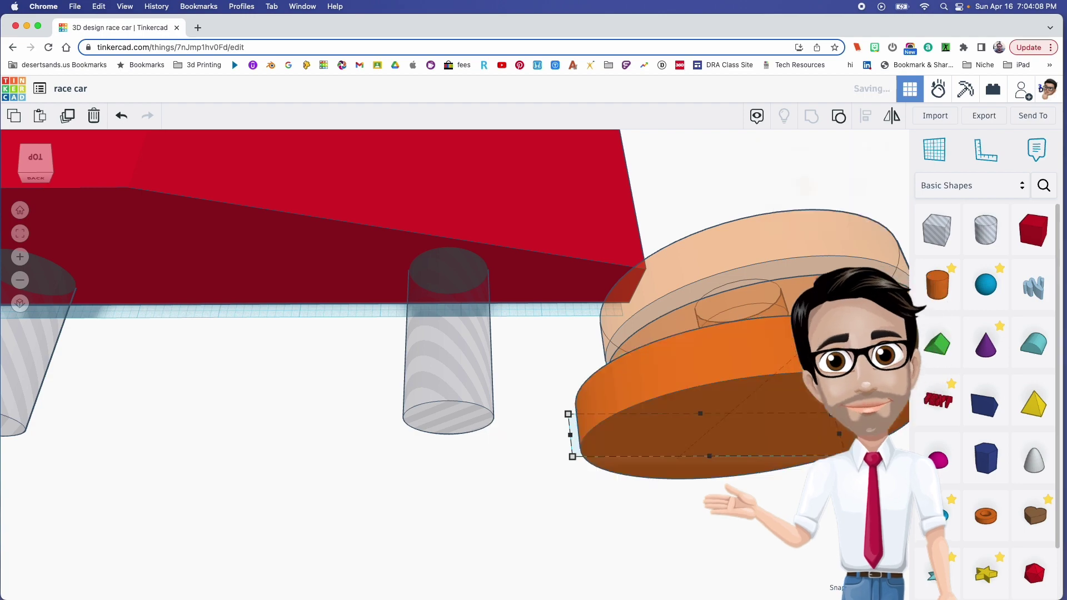
Spread the wheels apart on the area in front of the car
{"action": "right_click_drag", "start_coordinate": [833, 389], "coordinate": [656, 312]}
{"action": "left_click_drag", "start_coordinate": [360, 274], "coordinate": [294, 340]}
{"action": "left_click", "coordinate": [421, 332]}
{"action": "right_click_drag", "start_coordinate": [421, 332], "coordinate": [306, 300]}
{"action": "middle_click_drag", "start_coordinate": [418, 226], "coordinate": [362, 310]}
{"action": "scroll", "coordinate": [362, 310], "scroll_direction": "down", "scroll_amount": 3}
{"action": "right_click_drag", "start_coordinate": [374, 315], "coordinate": [433, 340]}
{"action": "left_click_drag", "start_coordinate": [484, 333], "coordinate": [267, 336]}
{"action": "left_click_drag", "start_coordinate": [356, 206], "coordinate": [295, 260]}
Move one wheel past the others to the far side of the car's nose, about 105.5 by 23 mm
{"action": "left_click", "coordinate": [248, 251]}
{"action": "right_click_drag", "start_coordinate": [261, 252], "coordinate": [329, 295]}
{"action": "left_click_drag", "start_coordinate": [334, 298], "coordinate": [685, 178]}
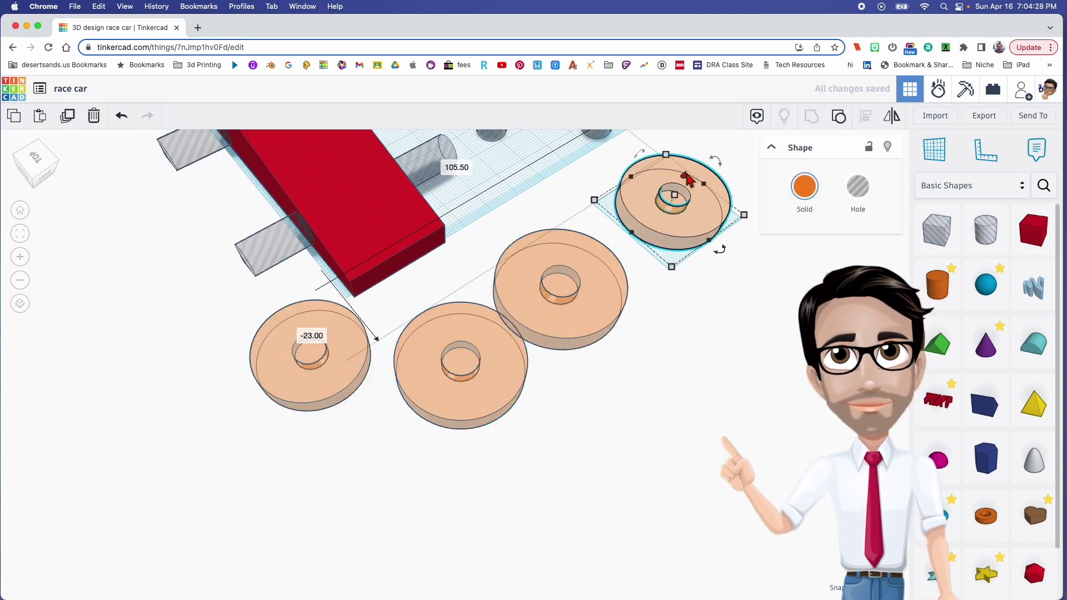
{"action": "left_click", "coordinate": [330, 393]}
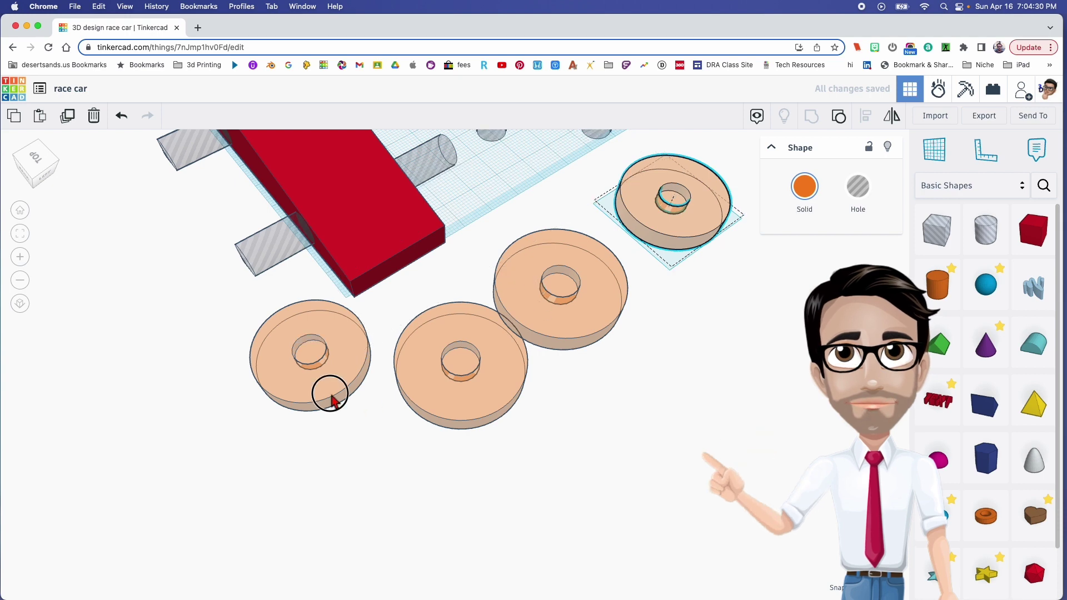
Drop the separate wheels flat onto the workplane
{"action": "key", "text": "d"}
{"action": "left_click", "coordinate": [432, 400]}
{"action": "key", "text": "d"}
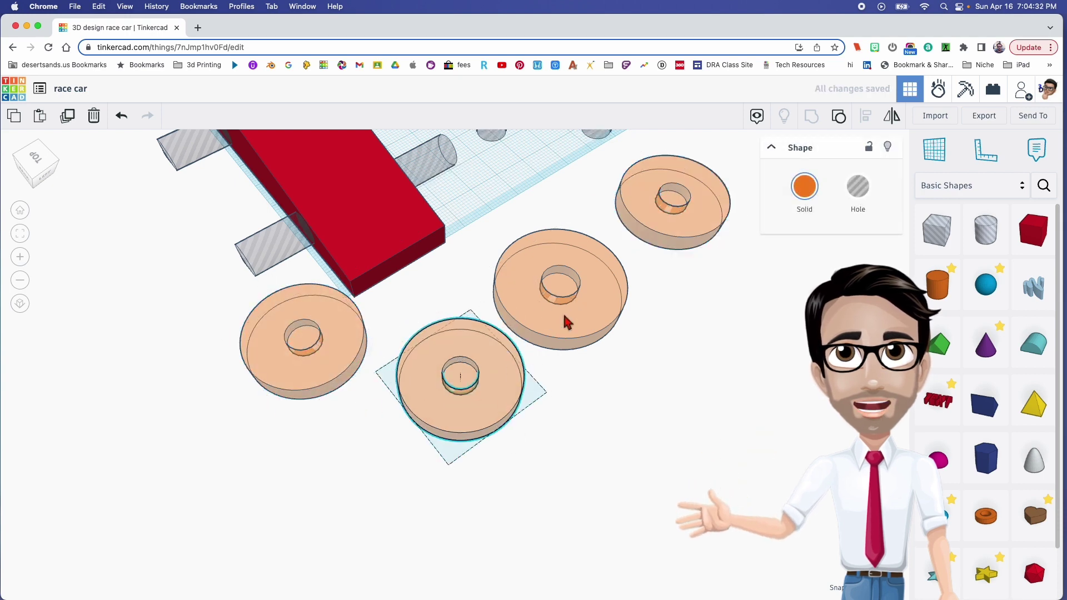
{"action": "left_click_drag", "start_coordinate": [562, 313], "coordinate": [551, 344]}
{"action": "left_click", "coordinate": [670, 242]}
Rearrange the four wheels into a row in front of the car's nose
{"action": "right_click_drag", "start_coordinate": [582, 282], "coordinate": [672, 233]}
{"action": "left_click_drag", "start_coordinate": [514, 409], "coordinate": [577, 290]}
{"action": "left_click_drag", "start_coordinate": [476, 469], "coordinate": [520, 373]}
{"action": "left_click_drag", "start_coordinate": [306, 482], "coordinate": [489, 426]}
{"action": "right_click_drag", "start_coordinate": [447, 402], "coordinate": [562, 358]}
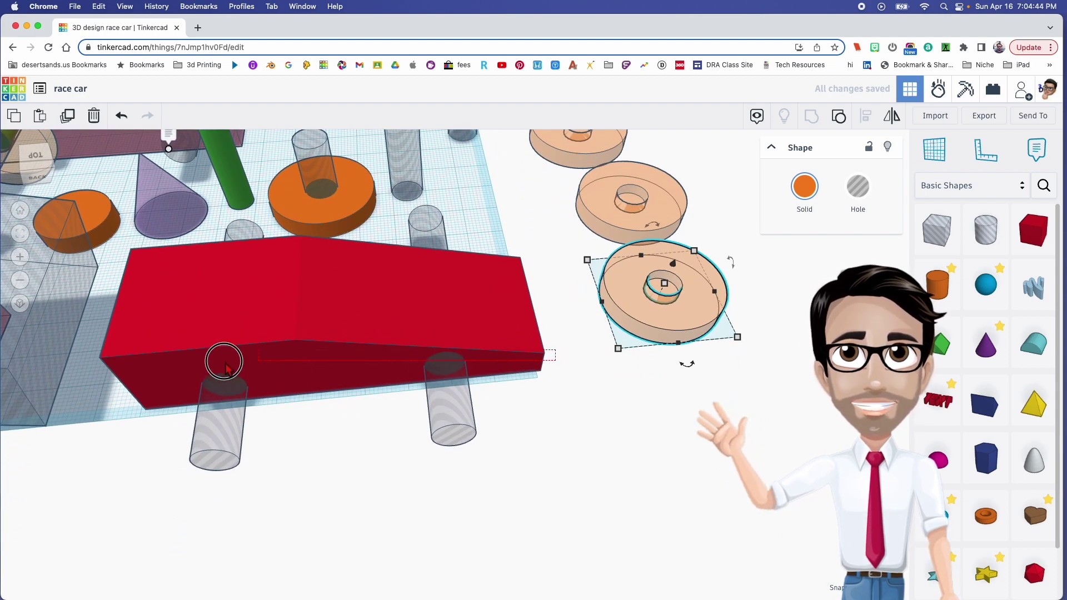
Group the car body with its two axle hole cylinders and make the grouped body transparent
{"action": "left_click", "coordinate": [142, 383]}
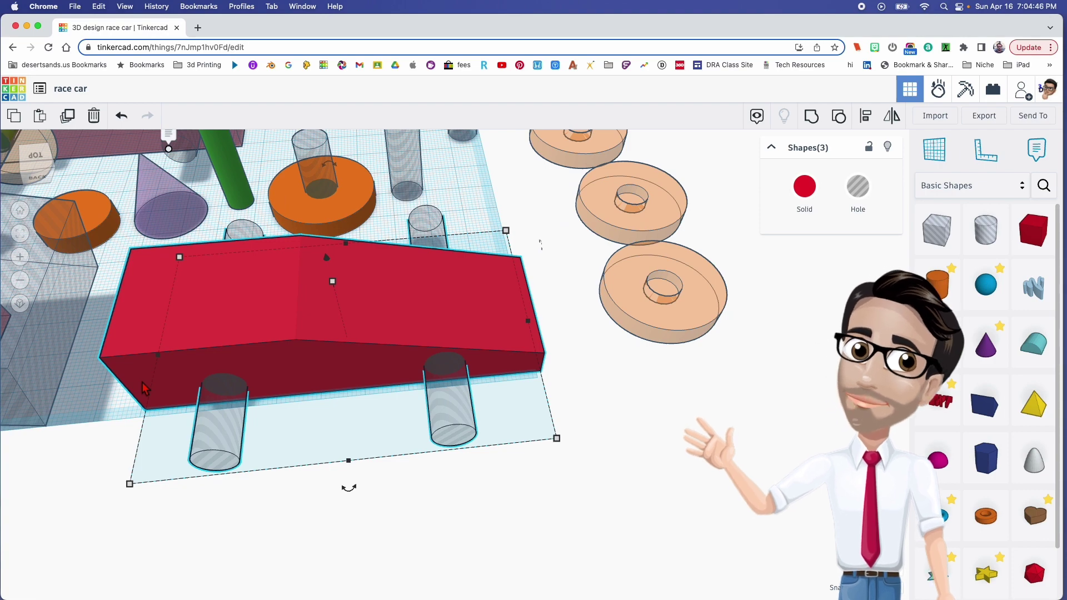
{"action": "key", "text": "ctrl+g"}
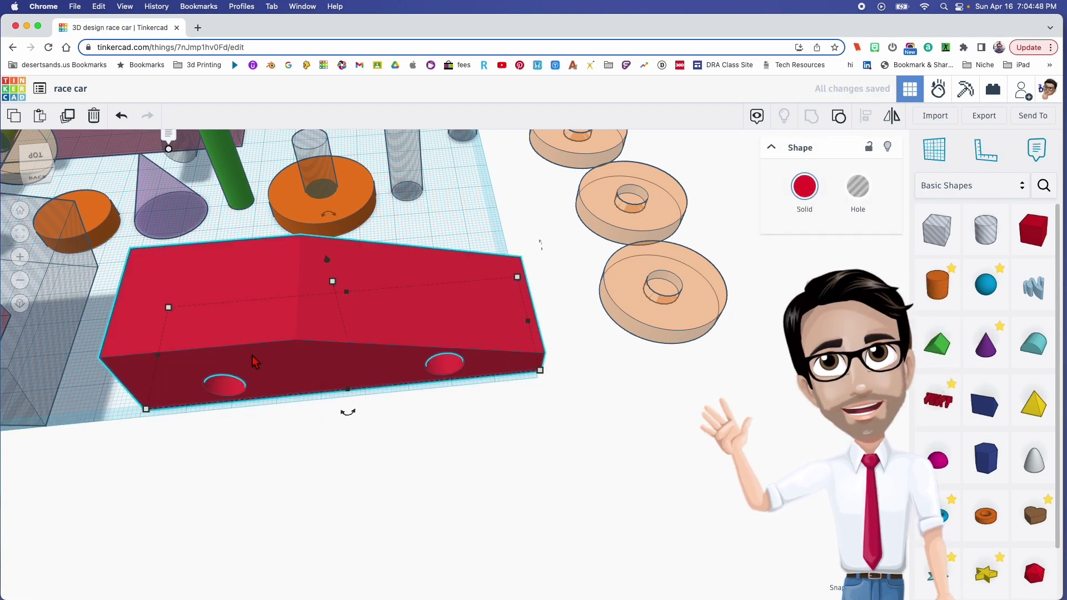
{"action": "key", "text": "t"}
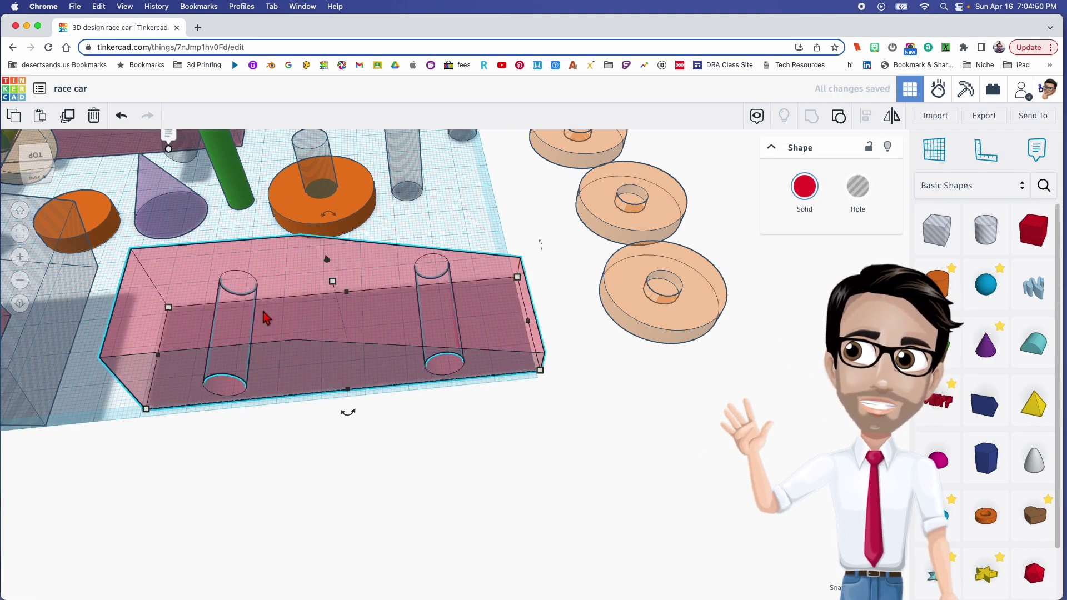
{"action": "right_click_drag", "start_coordinate": [303, 303], "coordinate": [263, 319]}
{"action": "right_click_drag", "start_coordinate": [567, 256], "coordinate": [565, 191]}
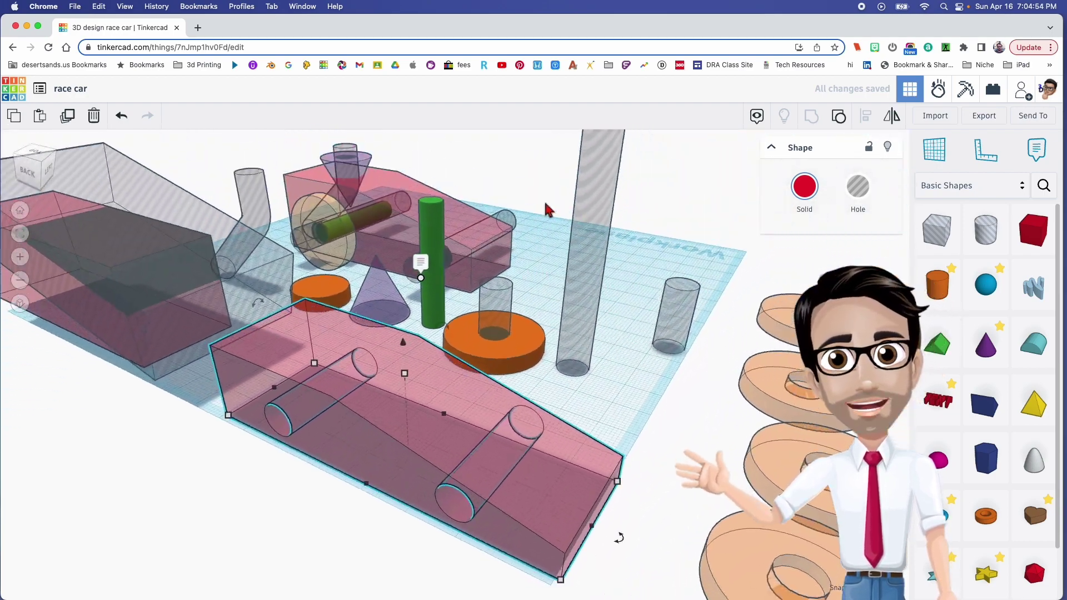
Add a solid cylinder beside the car with 64 sides and a height of 40 mm, matching the green axle
{"action": "left_click", "coordinate": [428, 265]}
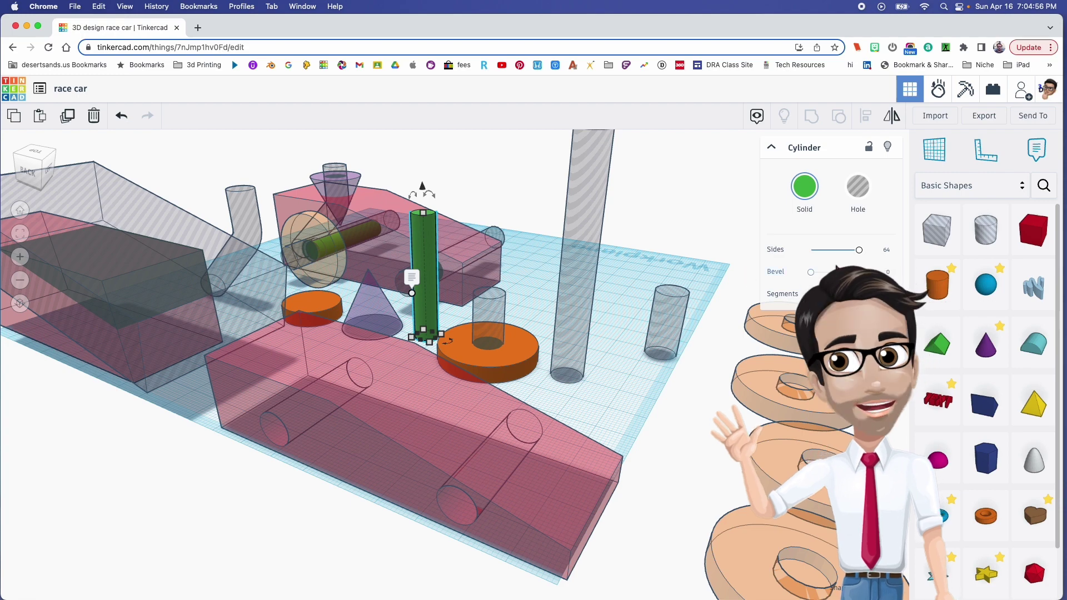
{"action": "left_click_drag", "start_coordinate": [945, 301], "coordinate": [642, 412]}
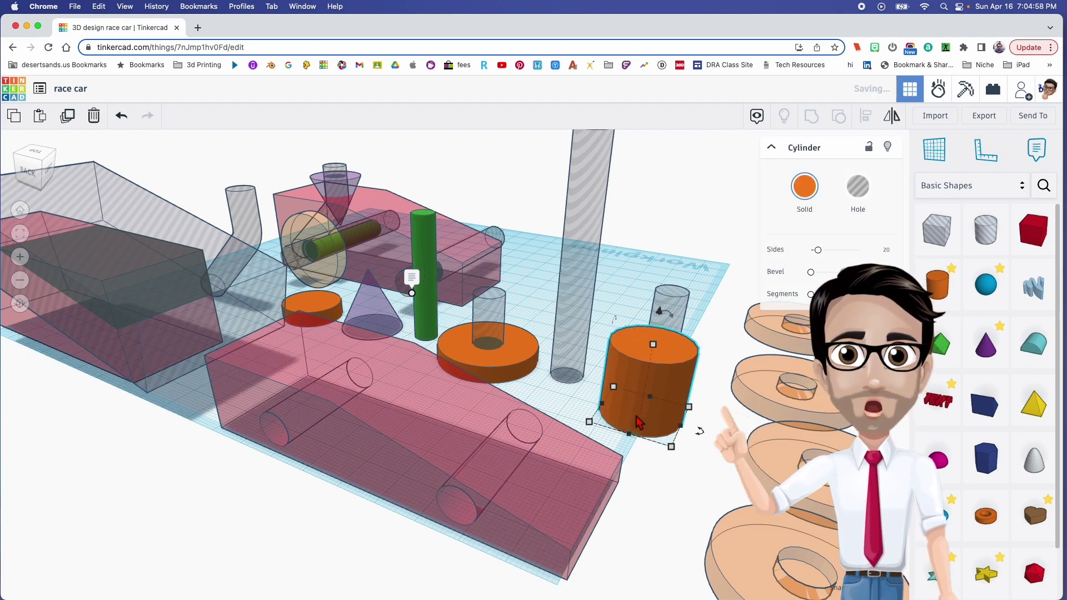
{"action": "left_click", "coordinate": [423, 222]}
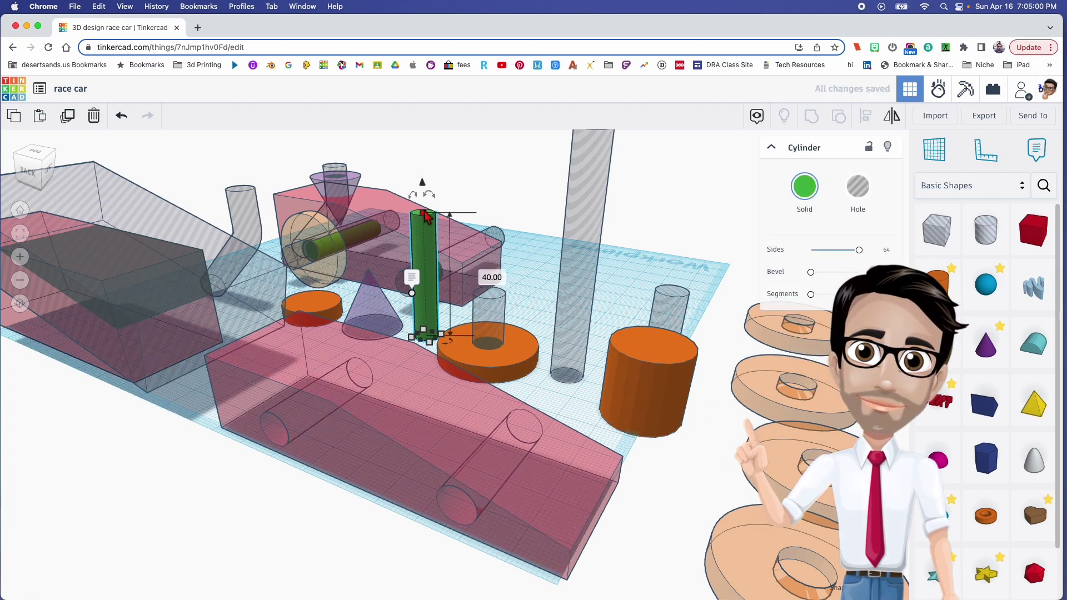
{"action": "left_click", "coordinate": [660, 391]}
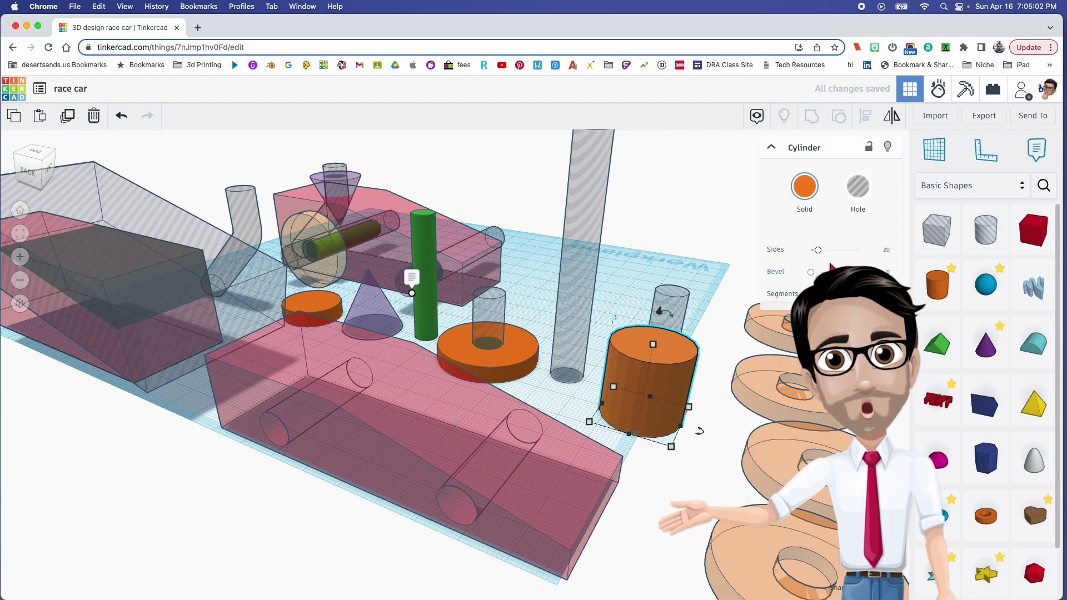
{"action": "left_click_drag", "start_coordinate": [818, 251], "coordinate": [859, 250]}
{"action": "left_click", "coordinate": [654, 345]}
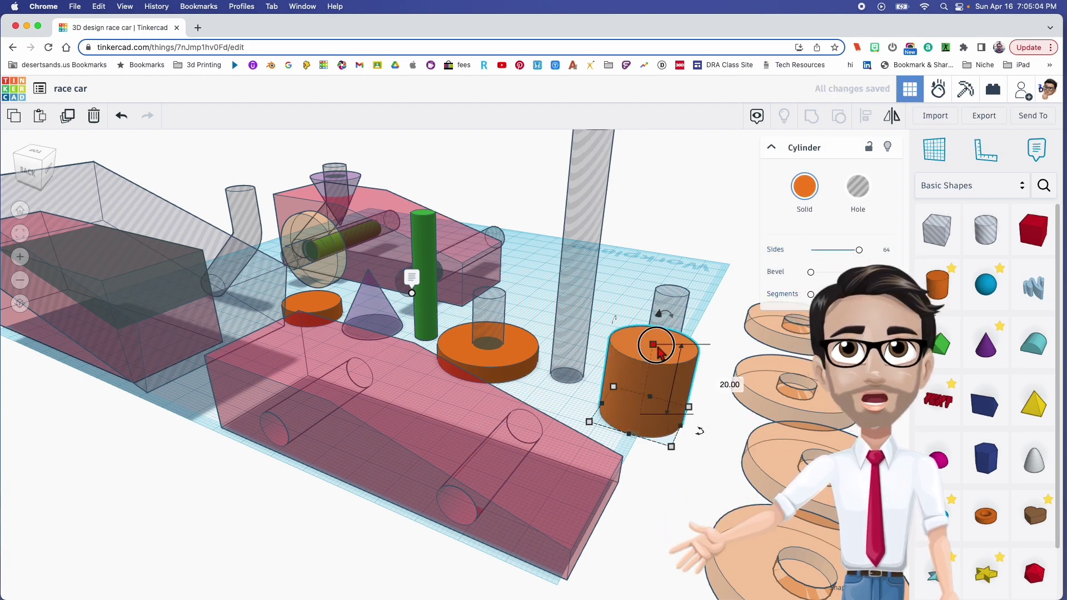
{"action": "type", "text": "40"}
{"action": "key", "text": "Return"}
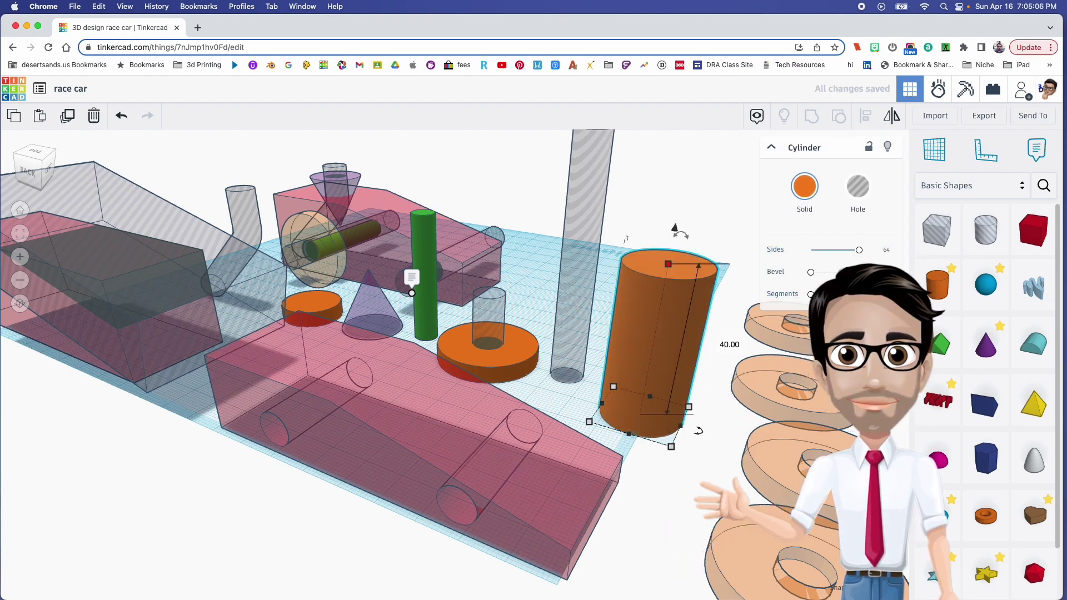
Set the new cylinder's width and length to 7 mm each, the same as the green axle
{"action": "left_click", "coordinate": [425, 333]}
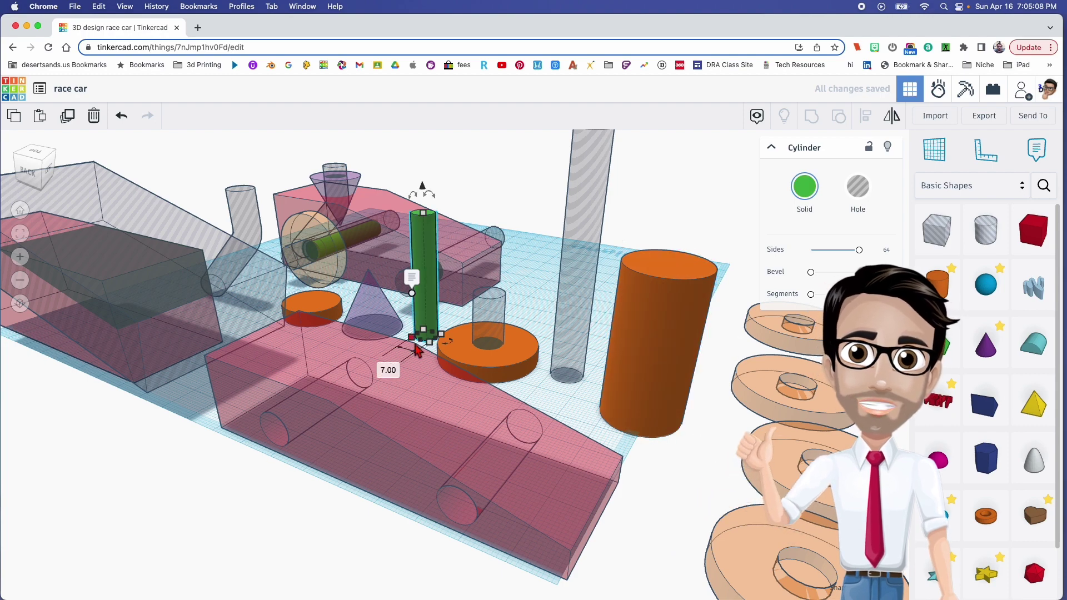
{"action": "left_click", "coordinate": [654, 413]}
{"action": "left_click", "coordinate": [608, 476]}
{"action": "type", "text": "7"}
{"action": "key", "text": "Return"}
{"action": "left_click", "coordinate": [703, 433]}
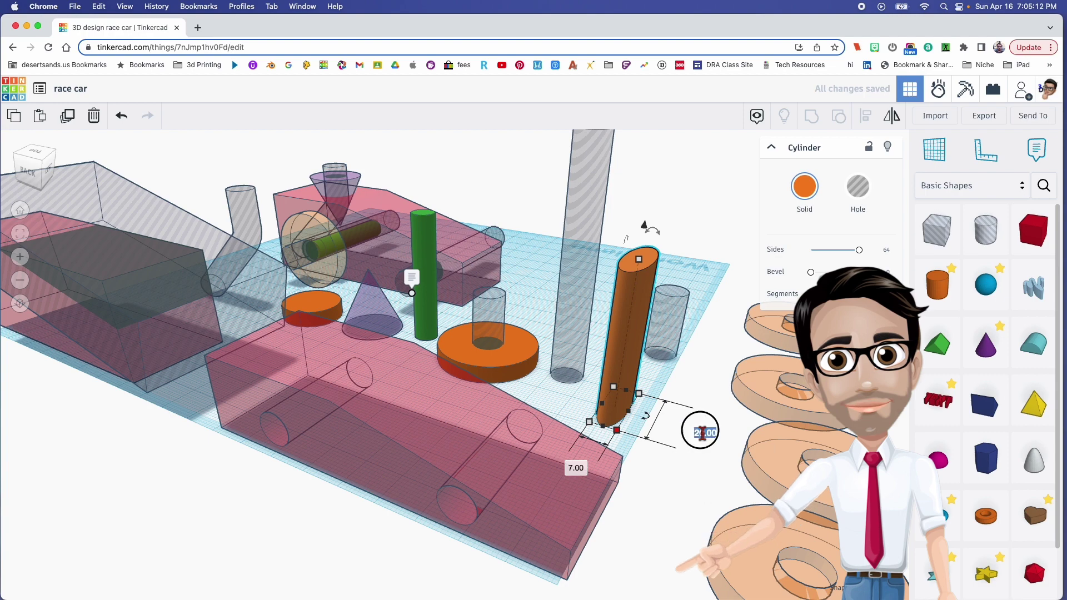
{"action": "type", "text": "7"}
{"action": "key", "text": "Return"}
Move the finished orange axle towards the wheels and duplicate it to make a second axle
{"action": "right_click_drag", "start_coordinate": [617, 404], "coordinate": [665, 384]}
{"action": "right_click_drag", "start_coordinate": [666, 318], "coordinate": [700, 371]}
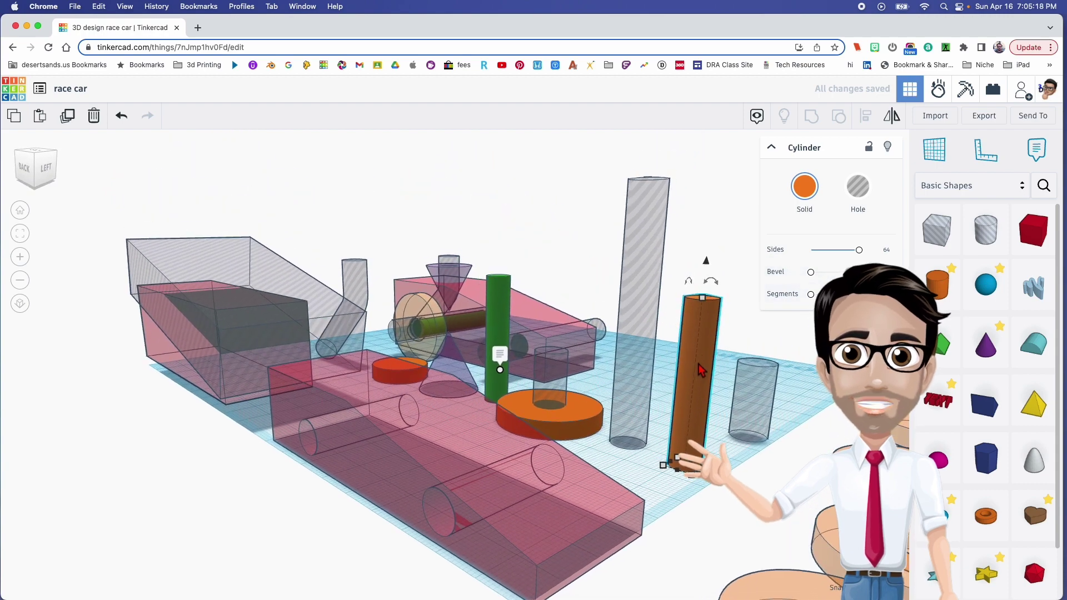
{"action": "left_click_drag", "start_coordinate": [700, 417], "coordinate": [745, 473]}
{"action": "key", "text": "super+d"}
Delete the leftover hole cylinders, the orange wheel between them and the green axle from the workplane
{"action": "right_click_drag", "start_coordinate": [749, 473], "coordinate": [550, 256]}
{"action": "left_click", "coordinate": [550, 252]}
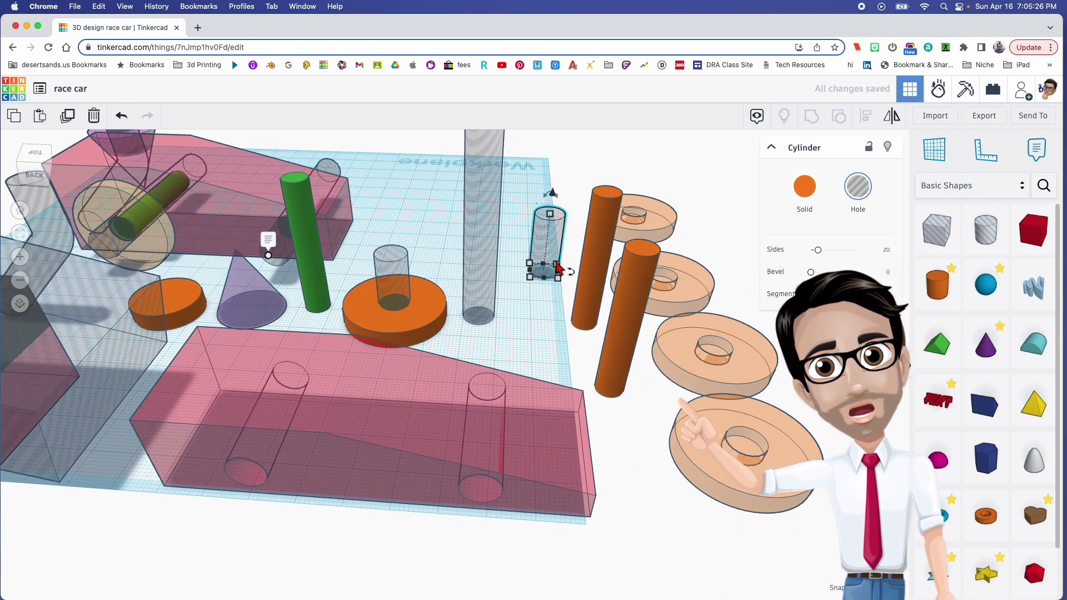
{"action": "key", "text": "Delete"}
{"action": "left_click", "coordinate": [473, 285]}
{"action": "key", "text": "Delete"}
{"action": "left_click", "coordinate": [393, 282]}
{"action": "key", "text": "Delete"}
{"action": "left_click", "coordinate": [414, 303]}
{"action": "key", "text": "Delete"}
{"action": "left_click", "coordinate": [317, 282]}
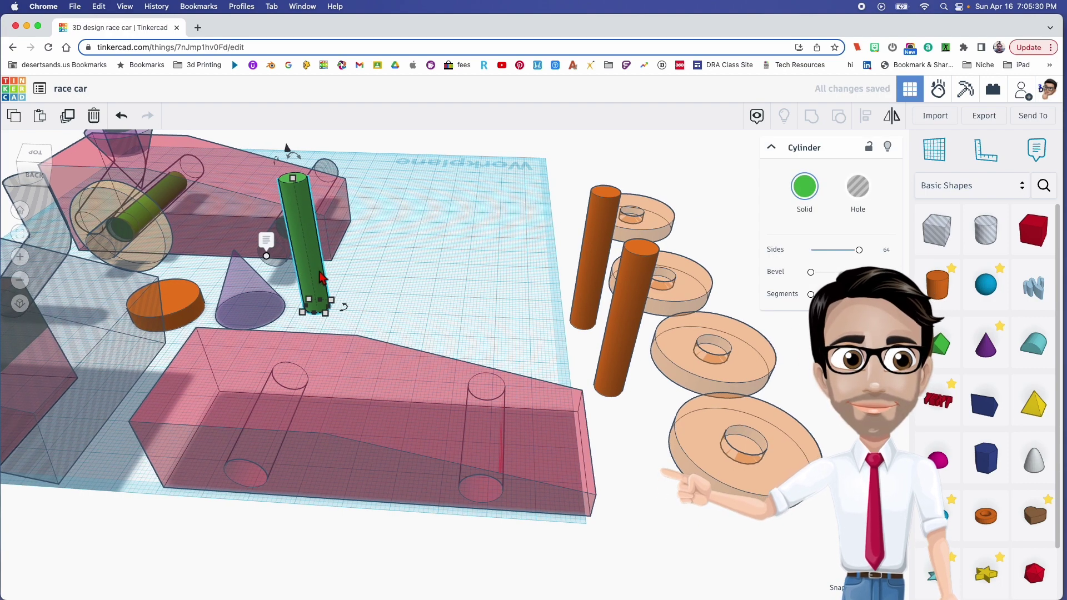
{"action": "key", "text": "Delete"}
Place a solid cone and a 64-sided cylinder next to each other in the cleared area behind the car
{"action": "right_click_drag", "start_coordinate": [394, 286], "coordinate": [398, 278]}
{"action": "left_click", "coordinate": [240, 305]}
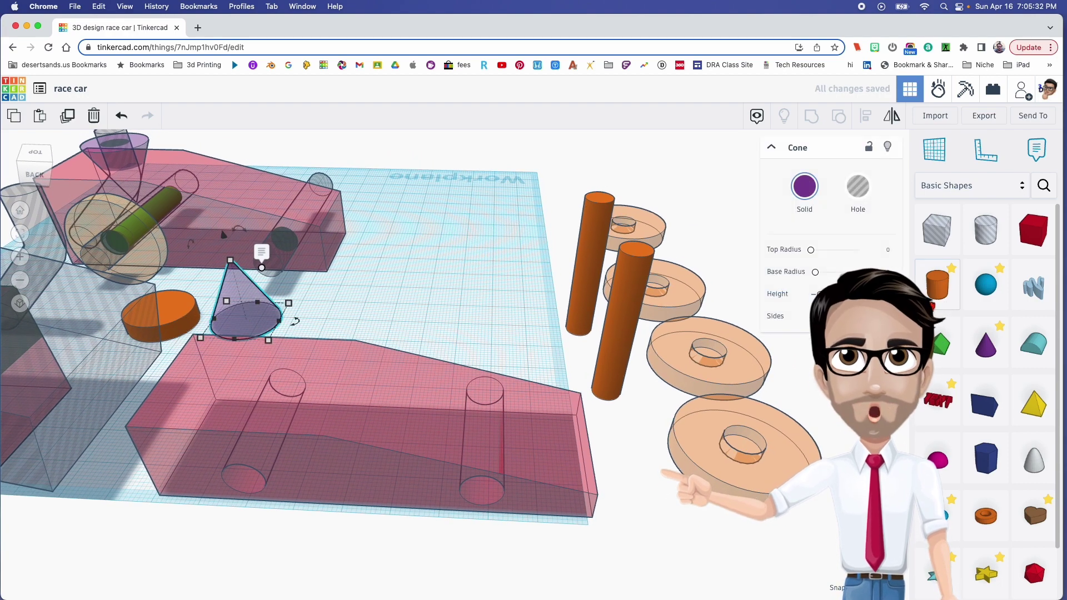
{"action": "left_click_drag", "start_coordinate": [982, 342], "coordinate": [425, 328]}
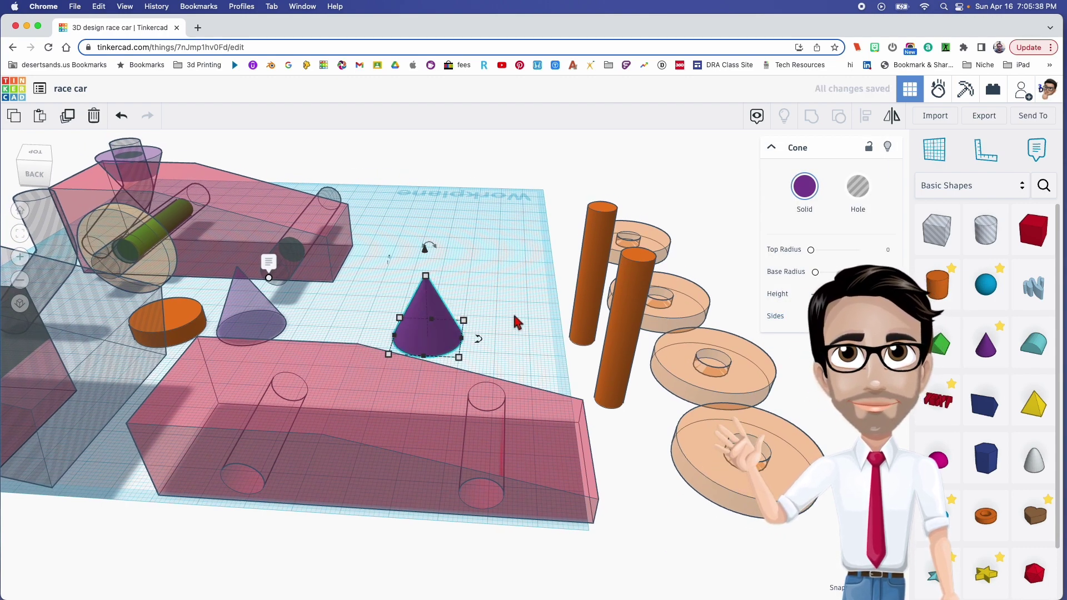
{"action": "left_click_drag", "start_coordinate": [952, 291], "coordinate": [502, 310]}
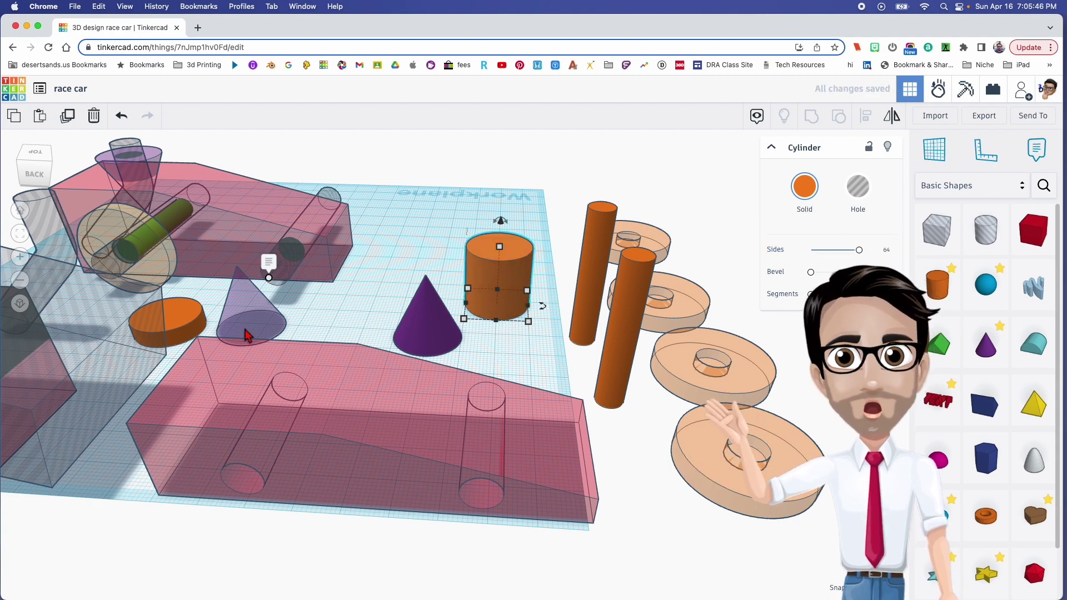
Set the new cylinder's height to 5 mm, move the cone right beside it and select both shapes
{"action": "left_click", "coordinate": [181, 321]}
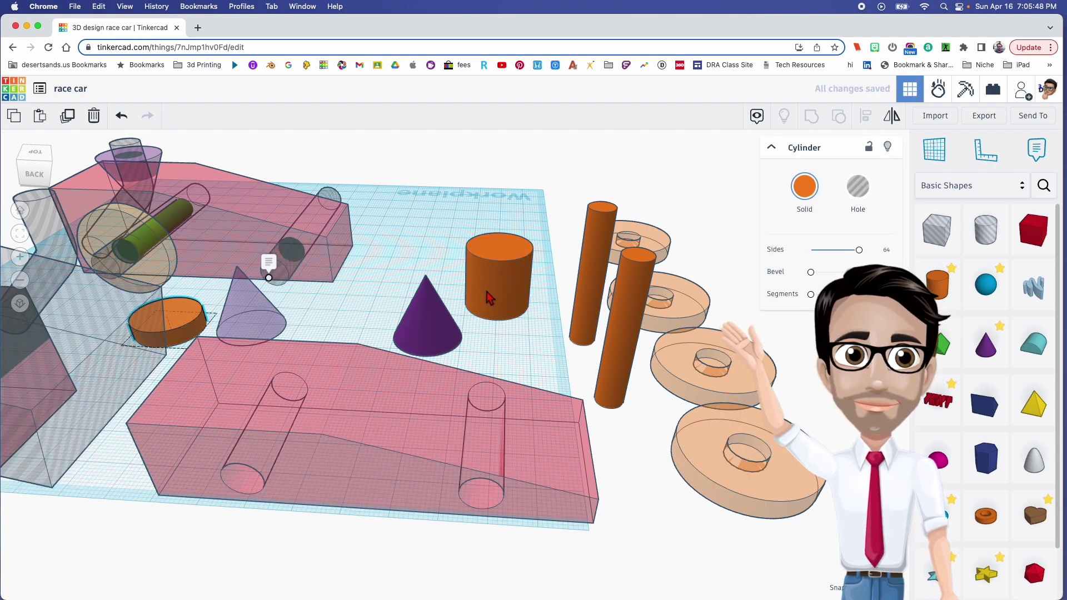
{"action": "left_click", "coordinate": [487, 293]}
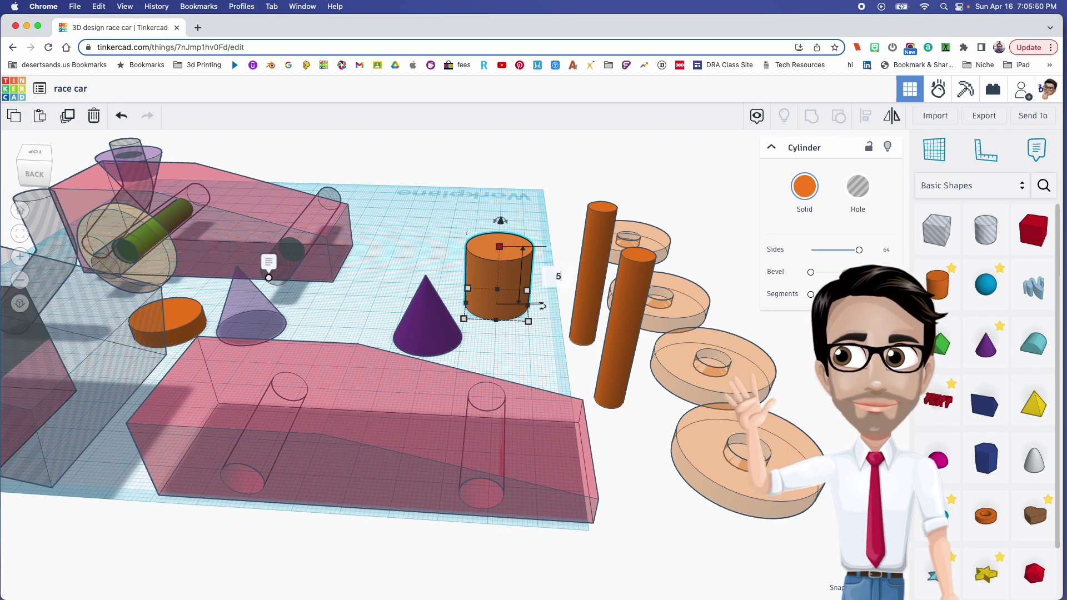
{"action": "key", "text": "Return"}
{"action": "left_click_drag", "start_coordinate": [454, 332], "coordinate": [492, 305]}
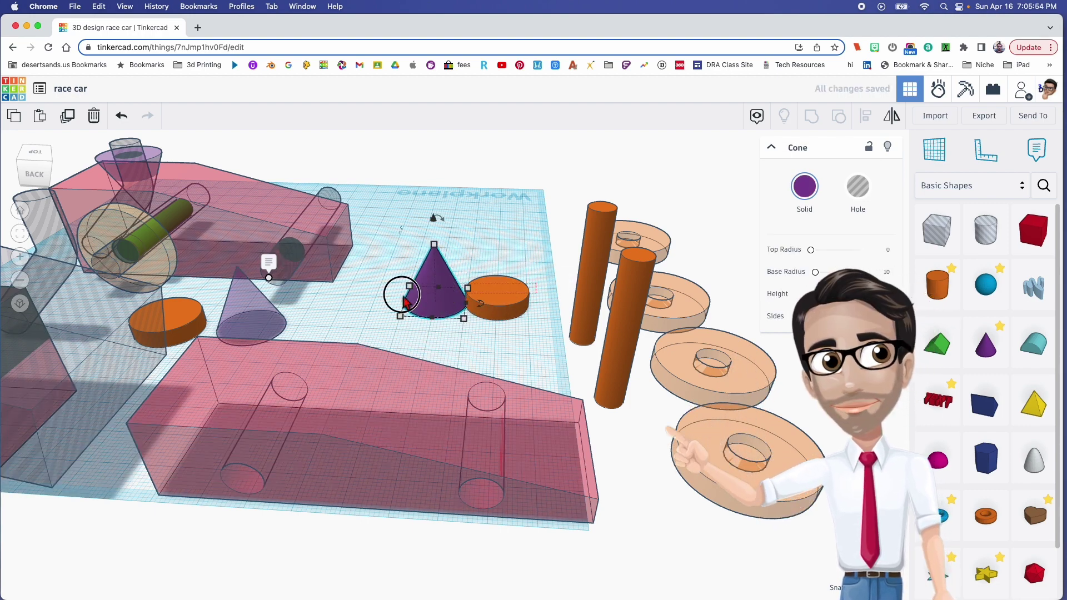
{"action": "left_click_drag", "start_coordinate": [417, 295], "coordinate": [400, 297]}
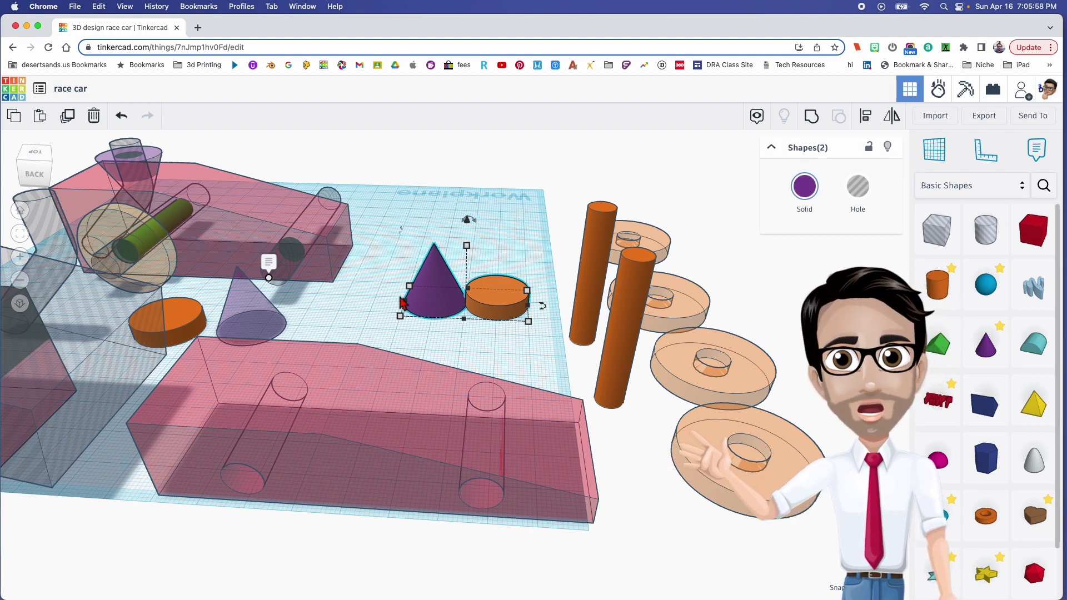
Move the cone onto the flat cylinder and align the two shapes on their common horizontal centre
{"action": "scroll", "coordinate": [449, 315], "scroll_direction": "up", "scroll_amount": 3}
{"action": "right_click_drag", "start_coordinate": [467, 315], "coordinate": [515, 309]}
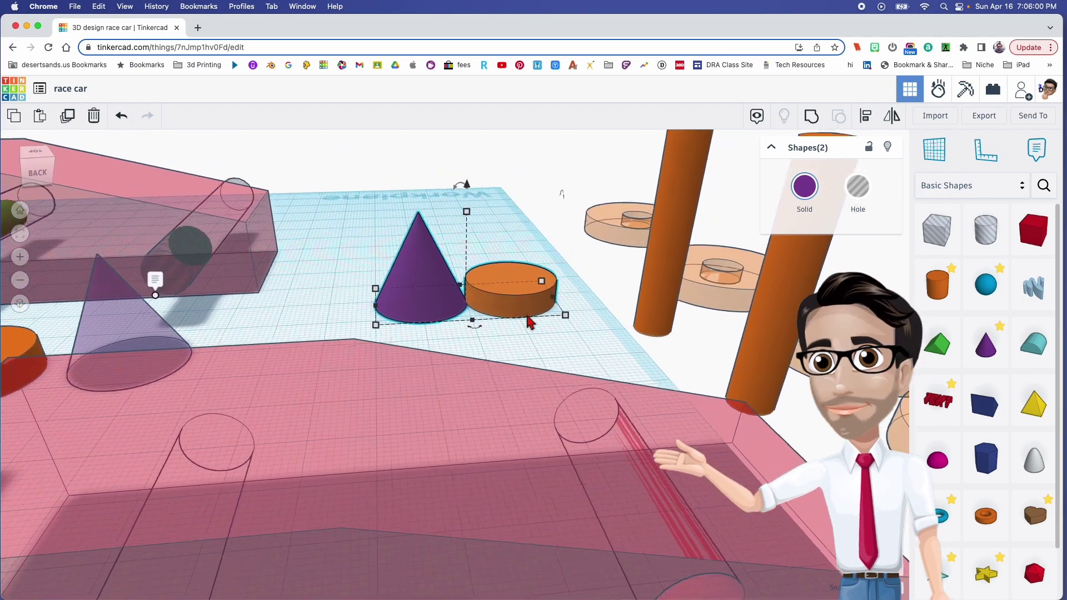
{"action": "middle_click_drag", "start_coordinate": [516, 309], "coordinate": [433, 321]}
{"action": "right_click_drag", "start_coordinate": [432, 320], "coordinate": [486, 320]}
{"action": "scroll", "coordinate": [475, 322], "scroll_direction": "down", "scroll_amount": 3}
{"action": "middle_click_drag", "start_coordinate": [487, 320], "coordinate": [438, 333]}
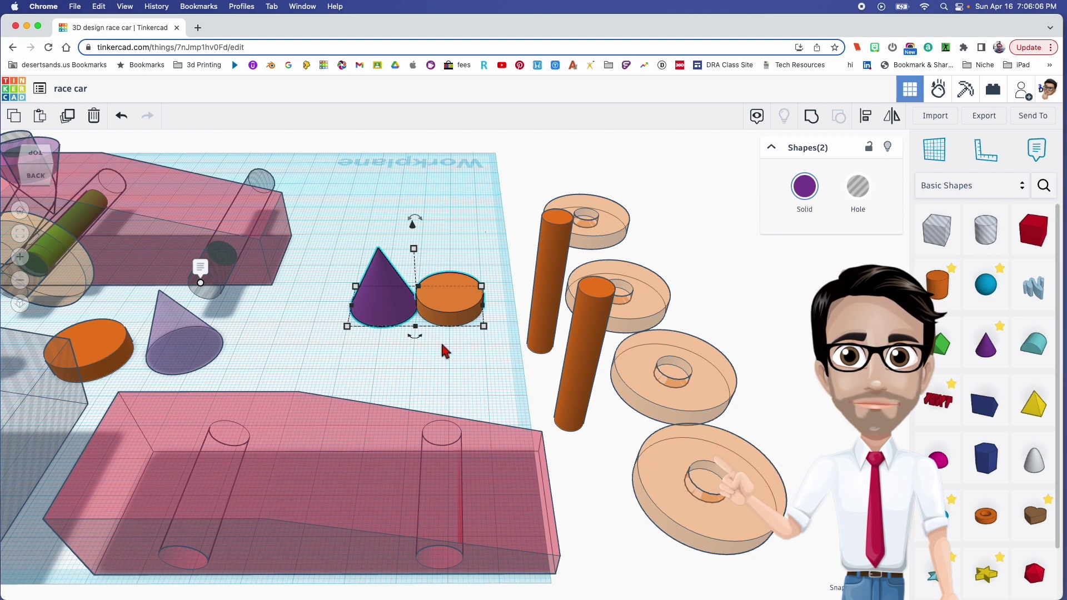
{"action": "left_click_drag", "start_coordinate": [391, 305], "coordinate": [423, 307]}
{"action": "left_click", "coordinate": [377, 369]}
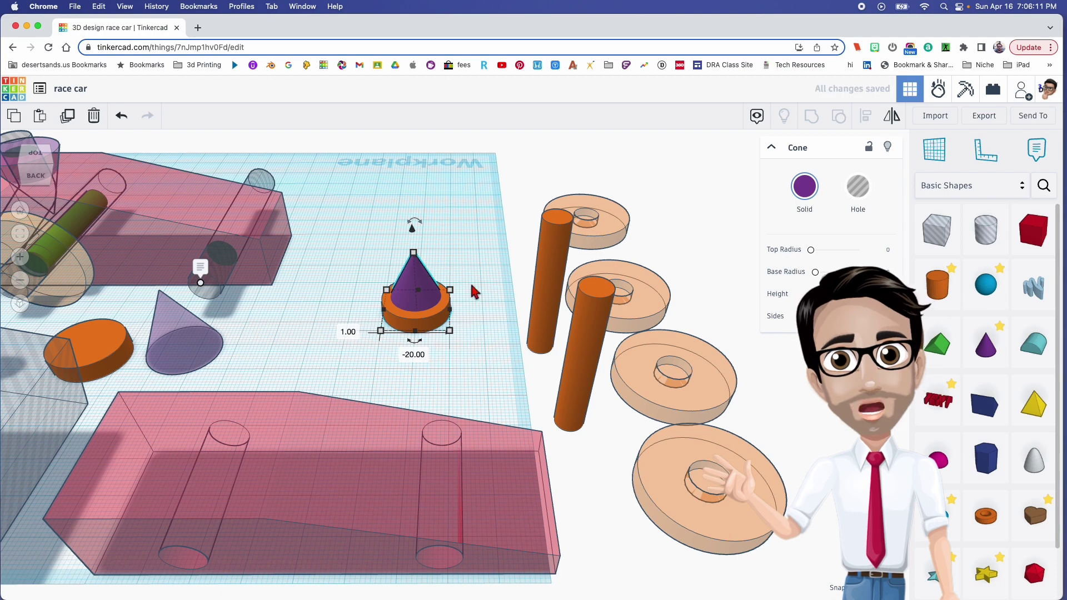
{"action": "left_click", "coordinate": [397, 329], "text": "shift"}
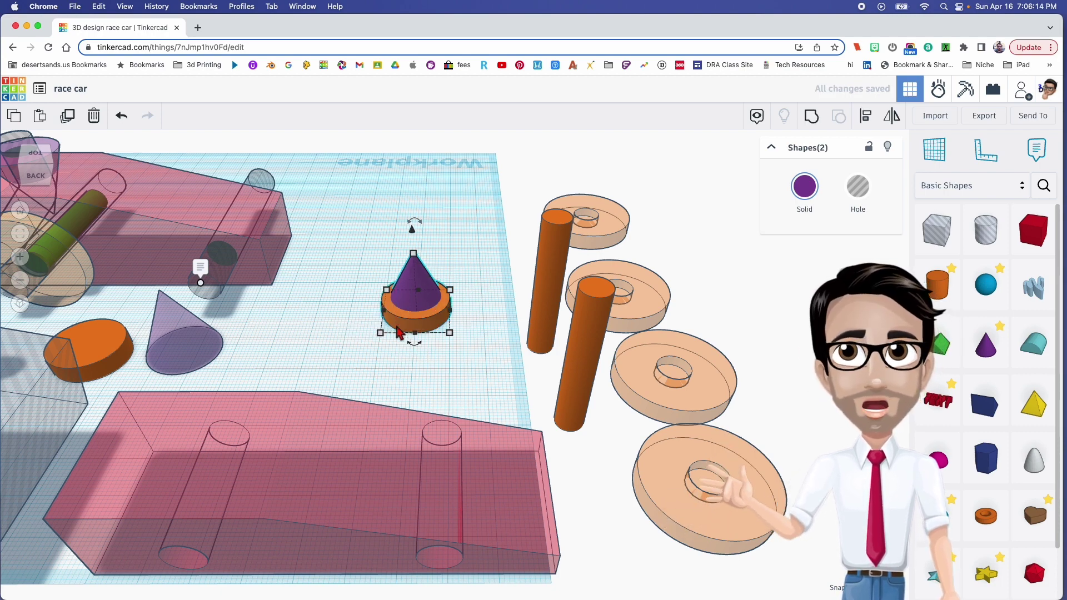
{"action": "left_click", "coordinate": [370, 311]}
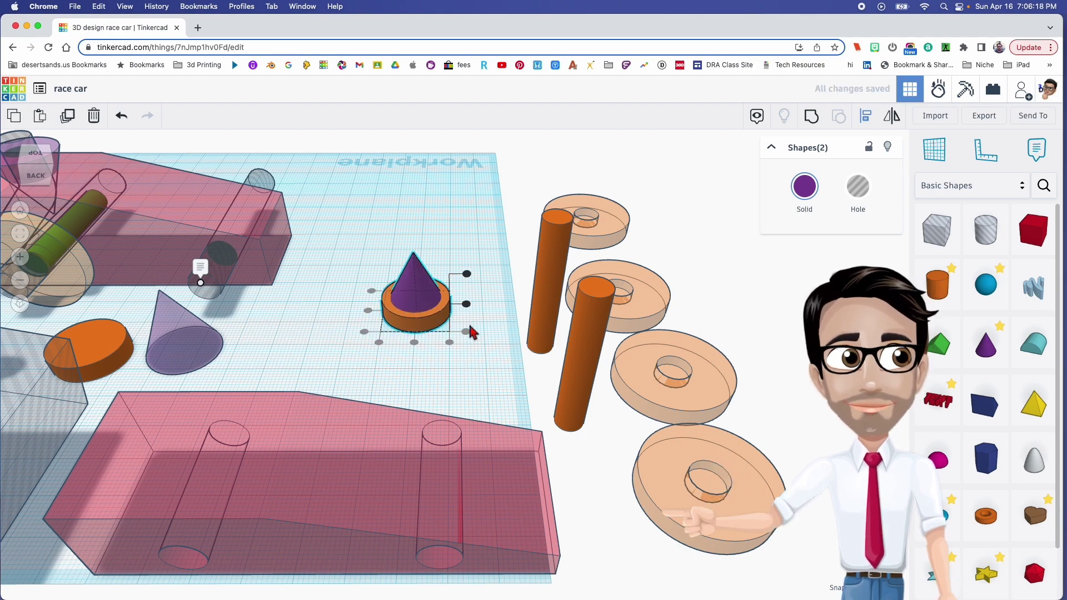
Try to align the cone and the flat cylinder at the middle of their heights
{"action": "left_click", "coordinate": [466, 304]}
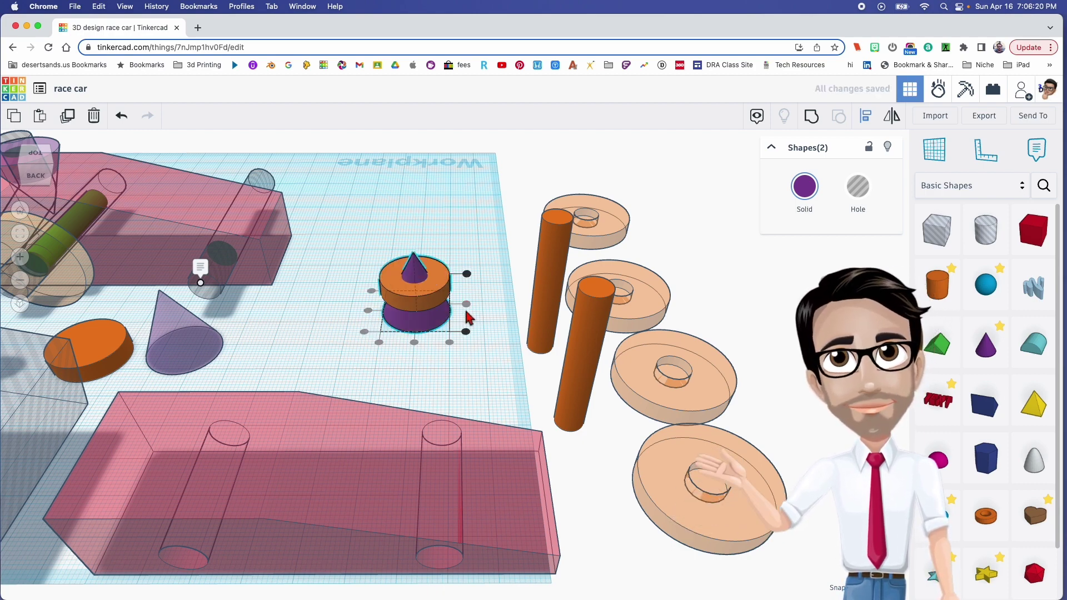
{"action": "left_click", "coordinate": [421, 308]}
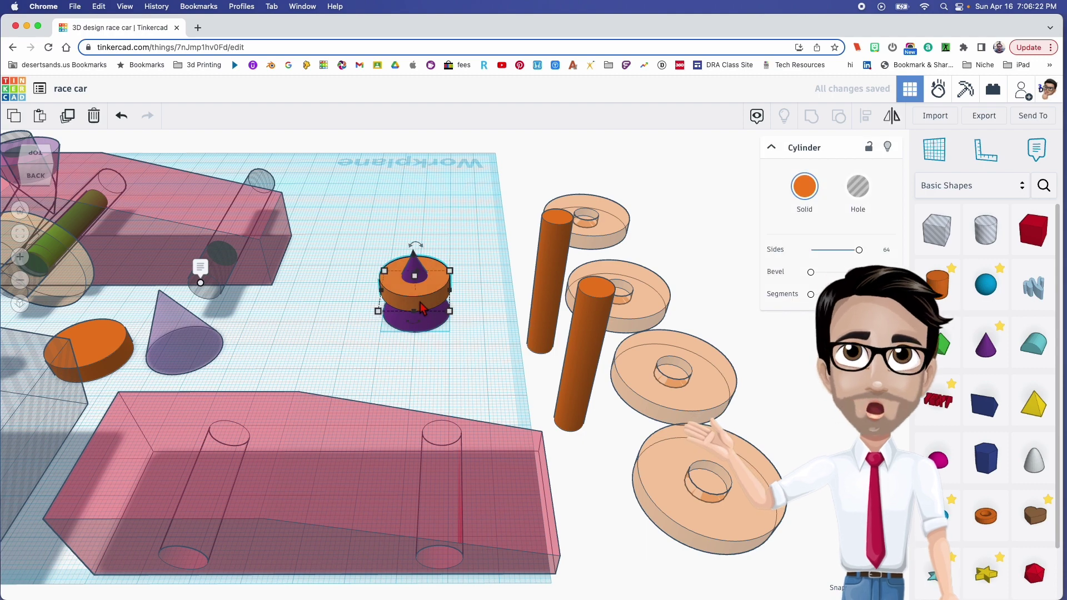
{"action": "left_click", "coordinate": [421, 320]}
Set the workplane on the flat cylinder's top face and drop the cone onto it
{"action": "right_click_drag", "start_coordinate": [413, 320], "coordinate": [449, 316]}
{"action": "scroll", "coordinate": [448, 315], "scroll_direction": "up", "scroll_amount": 5}
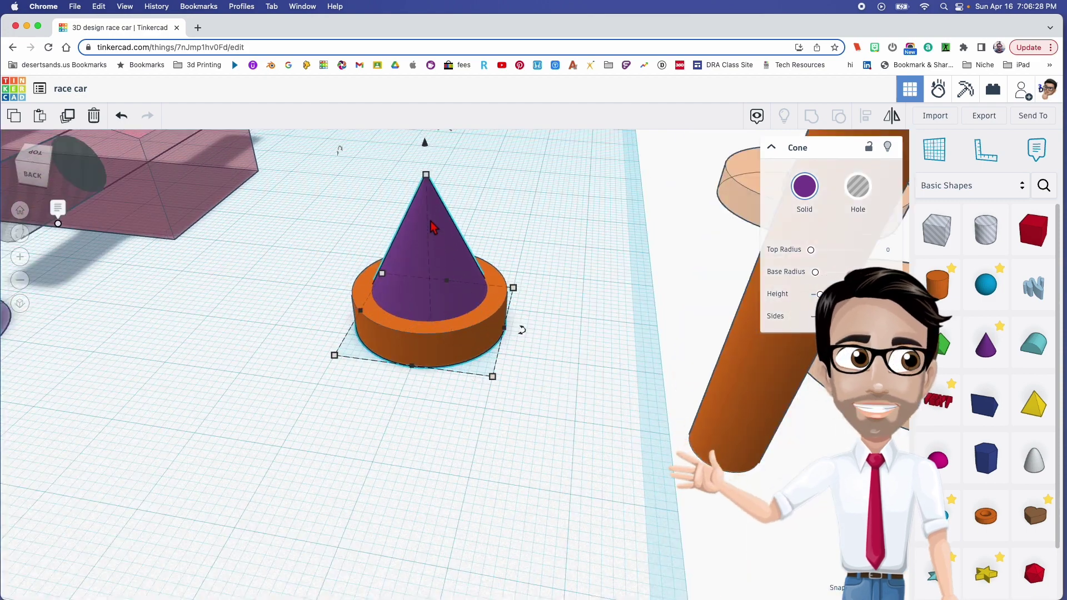
{"action": "left_click", "coordinate": [944, 161]}
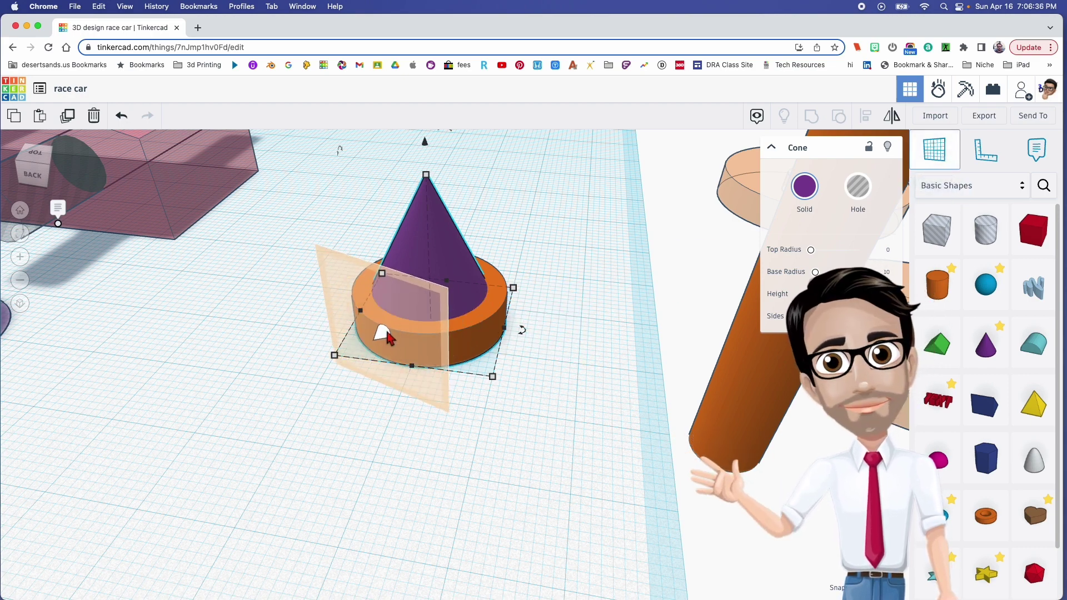
{"action": "left_click", "coordinate": [389, 334]}
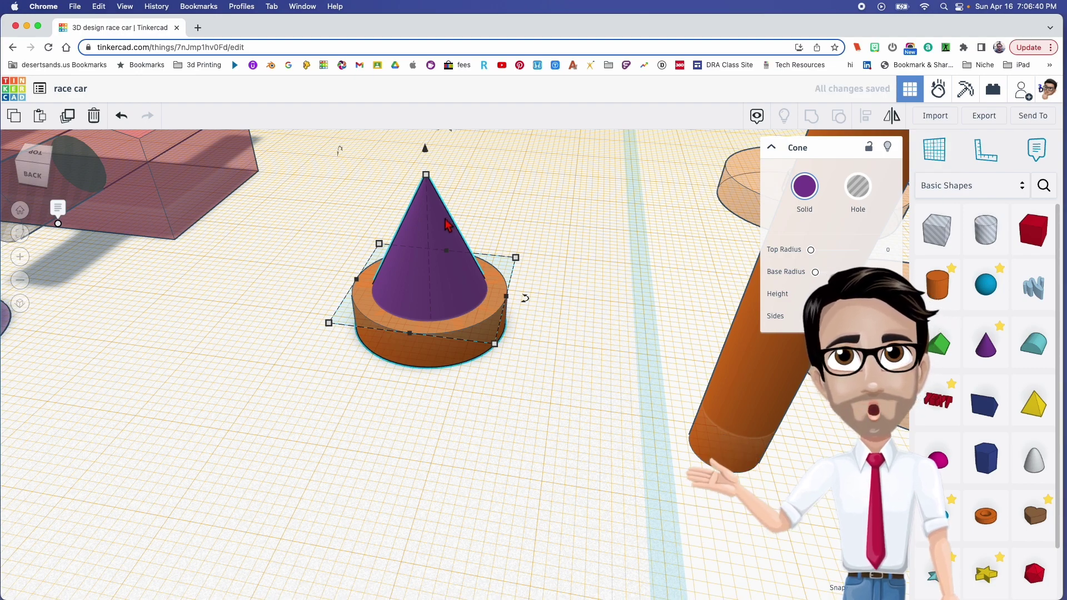
{"action": "key", "text": "d"}
{"action": "right_click_drag", "start_coordinate": [441, 240], "coordinate": [422, 294]}
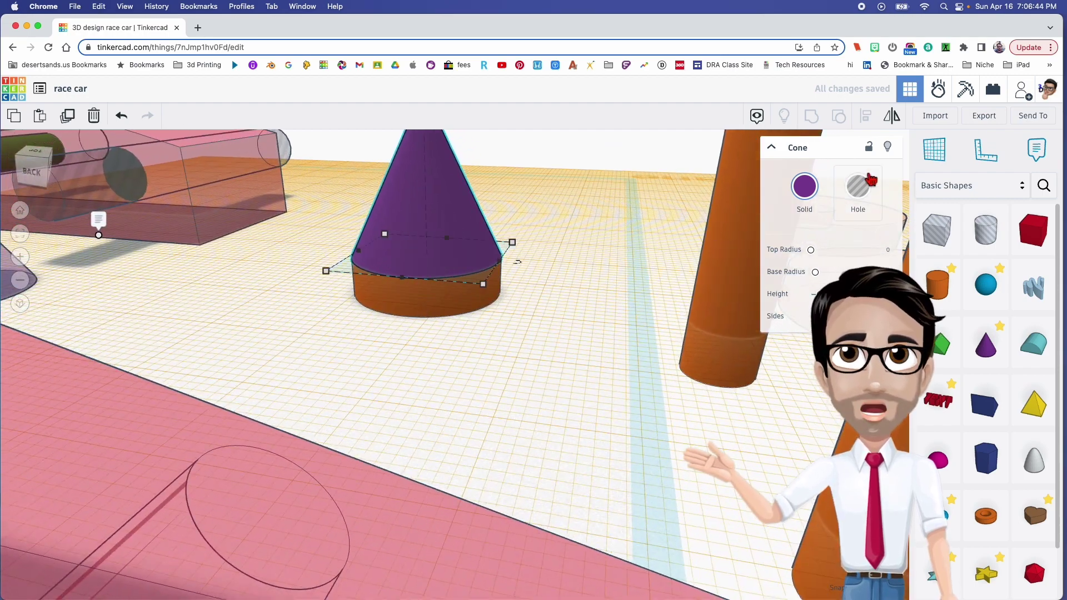
Reset the workplane to the base grid and group the cone with the flat cylinder beneath it
{"action": "left_click", "coordinate": [517, 327]}
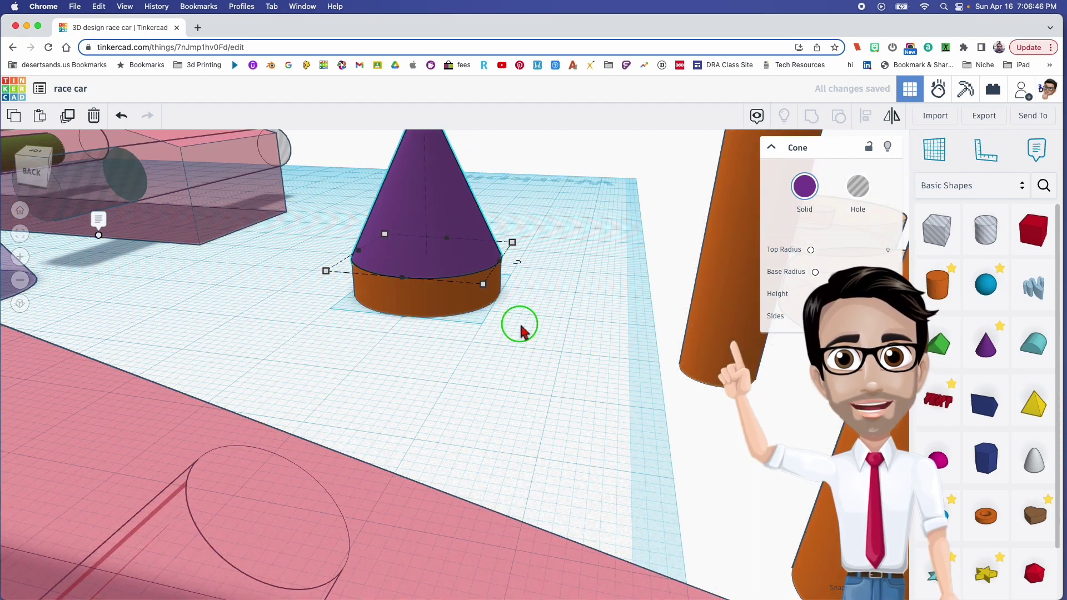
{"action": "left_click", "coordinate": [514, 290]}
{"action": "left_click_drag", "start_coordinate": [335, 244], "coordinate": [438, 322]}
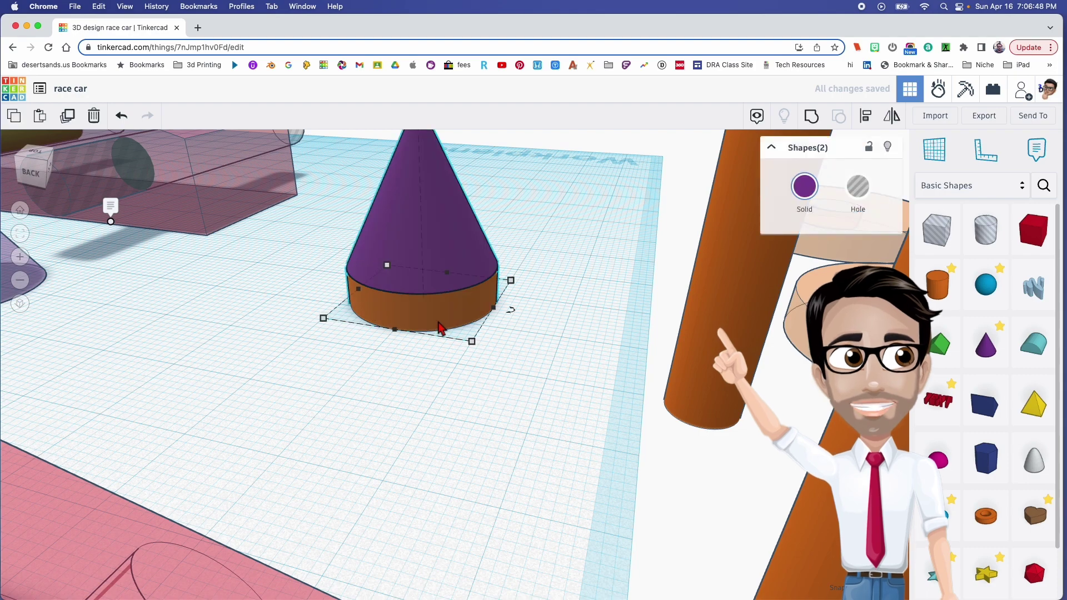
{"action": "key", "text": "super+g"}
Delete the leftover transparent example cone and the separate orange flat disc beside the grouped cone
{"action": "scroll", "coordinate": [445, 328], "scroll_direction": "down", "scroll_amount": 5}
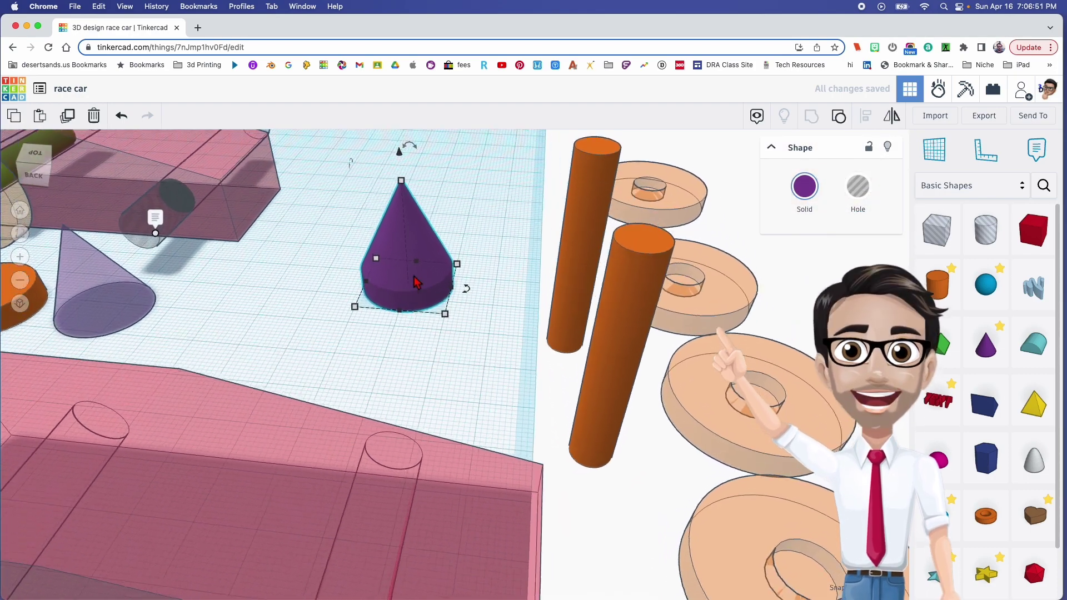
{"action": "right_click_drag", "start_coordinate": [414, 277], "coordinate": [444, 278]}
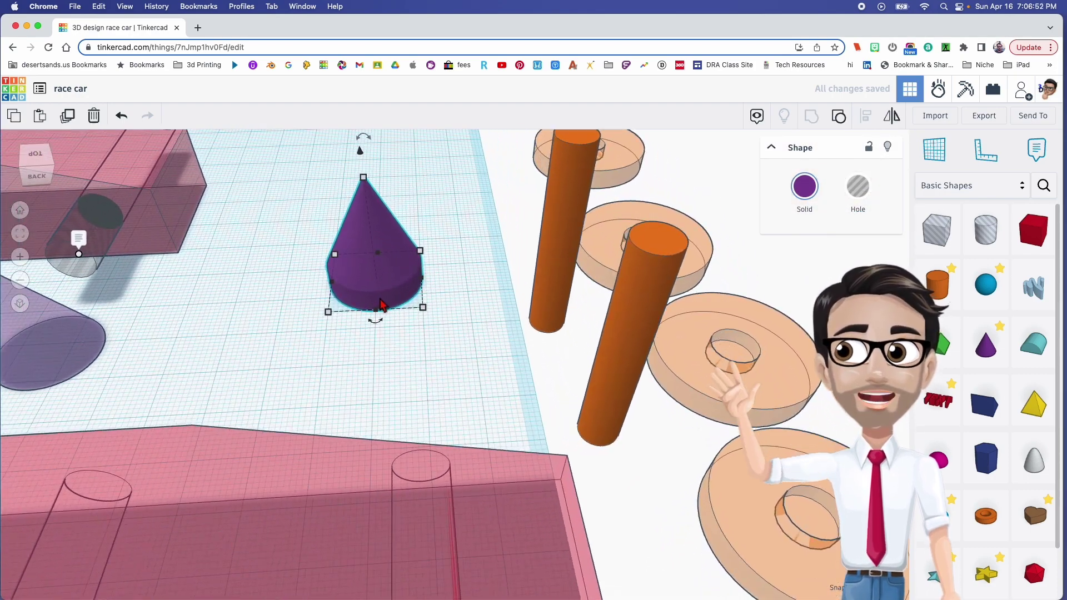
{"action": "middle_click_drag", "start_coordinate": [416, 291], "coordinate": [501, 316]}
{"action": "right_click_drag", "start_coordinate": [286, 345], "coordinate": [526, 316]}
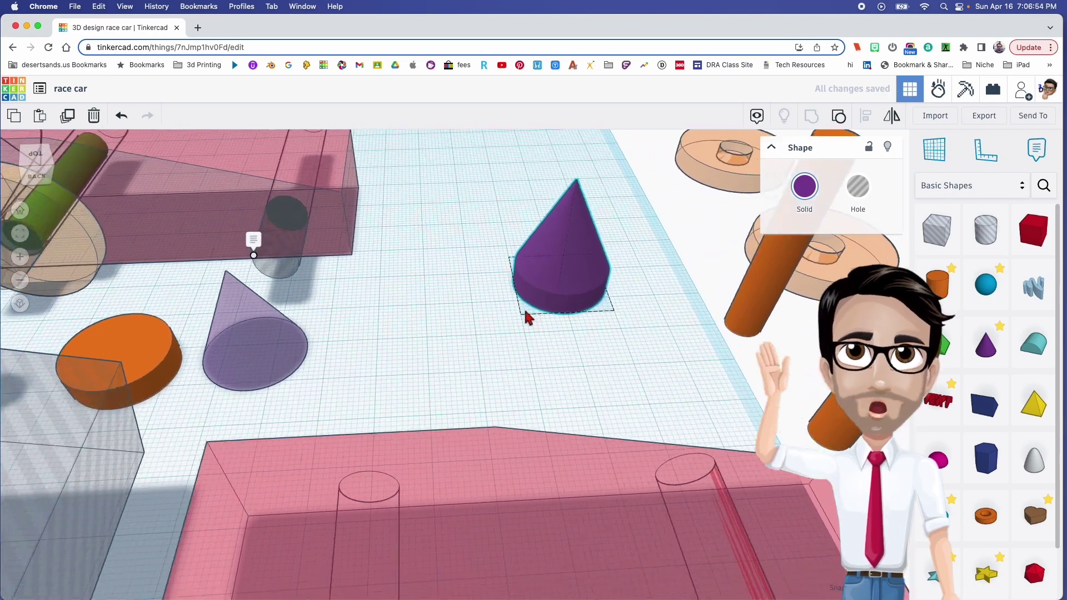
{"action": "left_click", "coordinate": [251, 336]}
{"action": "scroll", "coordinate": [205, 346], "scroll_direction": "down", "scroll_amount": 8}
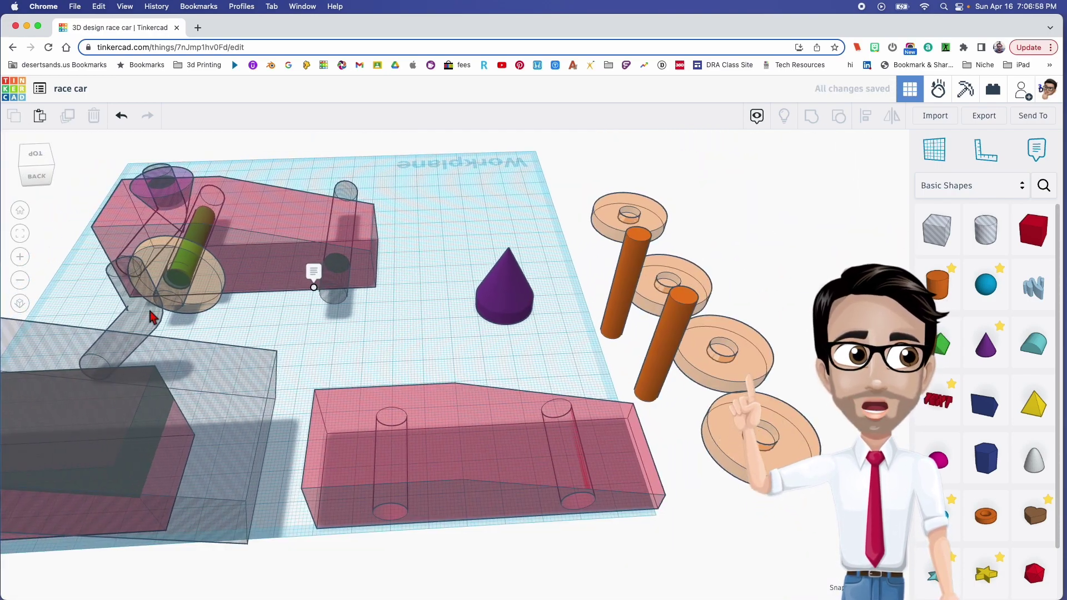
Move the example bent pipe hole beside the purple cone and the front car body to the far edge of the workplane
{"action": "left_click_drag", "start_coordinate": [152, 316], "coordinate": [414, 336]}
{"action": "right_click_drag", "start_coordinate": [414, 337], "coordinate": [376, 366]}
{"action": "left_click_drag", "start_coordinate": [439, 399], "coordinate": [555, 188]}
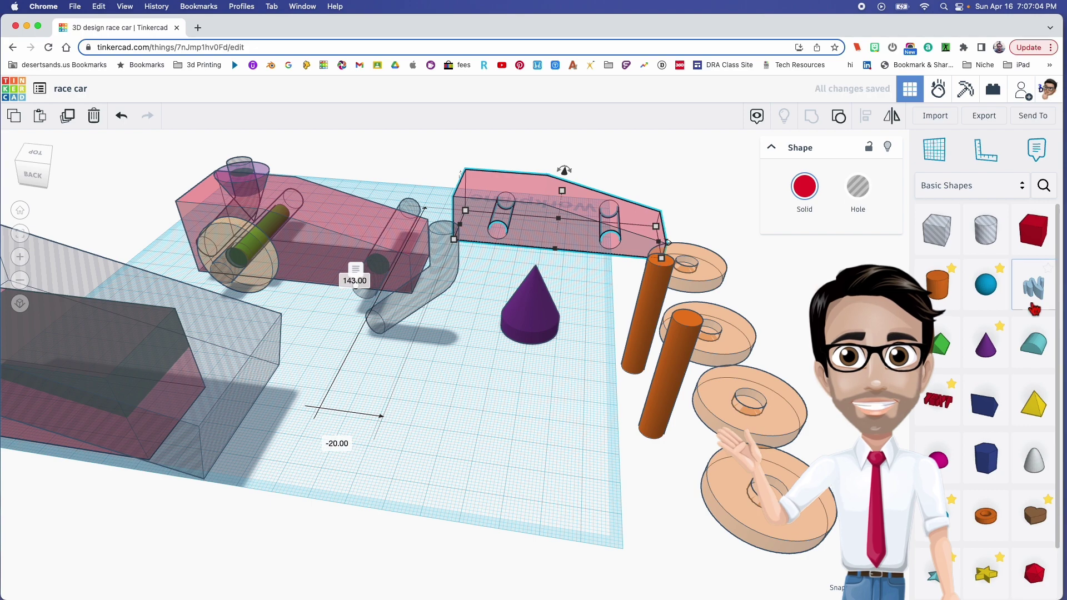
Place a Bent Pipe from the Shape Generators collection in front of the cone and move the example pipe hole next to it
{"action": "left_click", "coordinate": [1023, 186]}
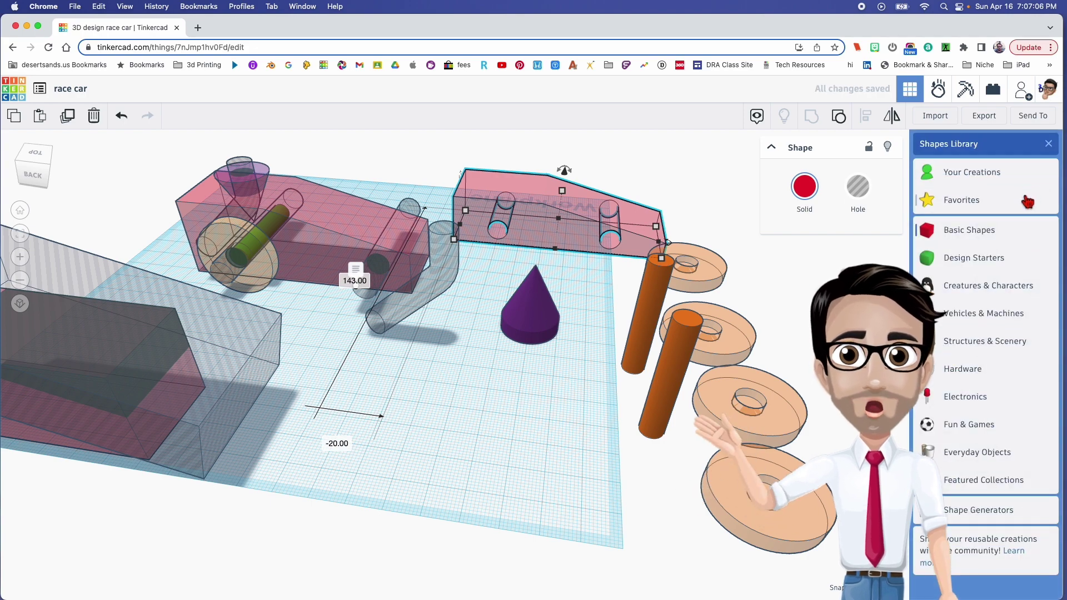
{"action": "left_click", "coordinate": [979, 510]}
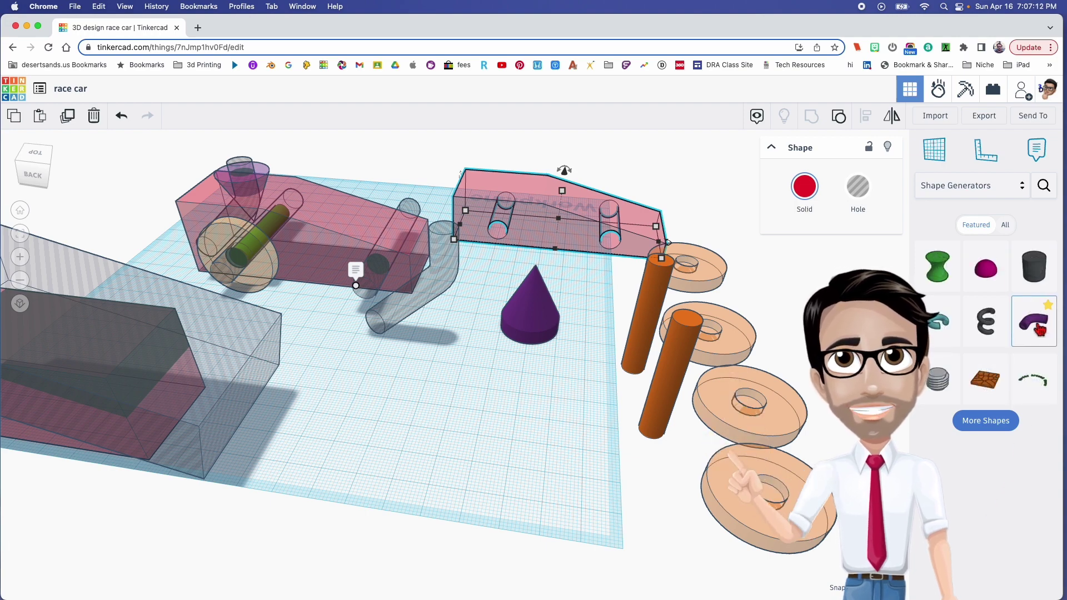
{"action": "left_click_drag", "start_coordinate": [1039, 329], "coordinate": [546, 419]}
{"action": "left_click_drag", "start_coordinate": [444, 289], "coordinate": [449, 334]}
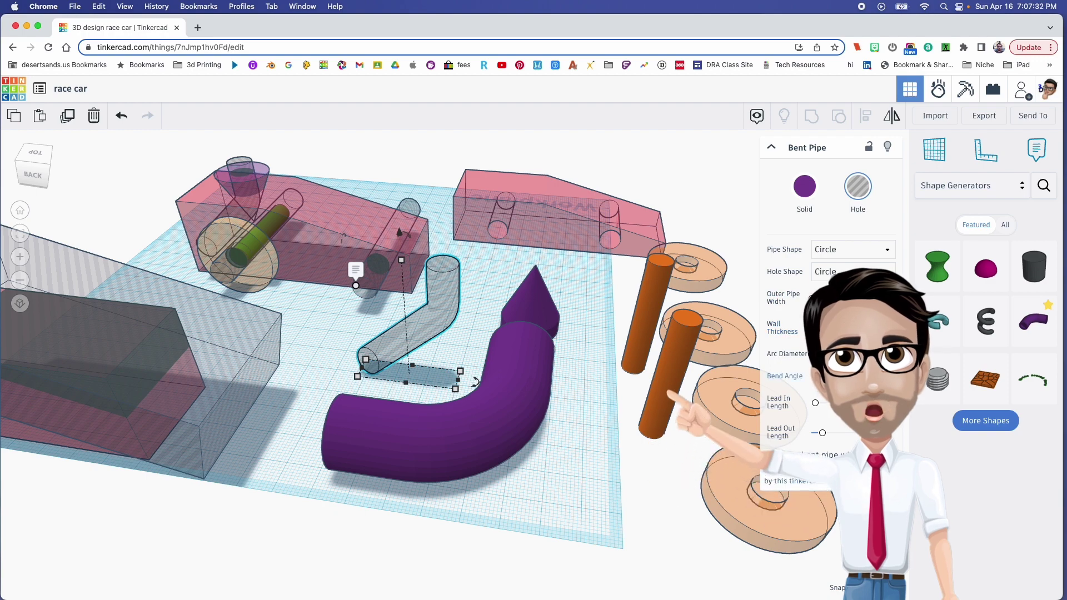
Adjust the purple bent pipe's arc diameter, bend angle and lead-out length to match the shape of the example pipe hole
{"action": "left_click", "coordinate": [505, 398]}
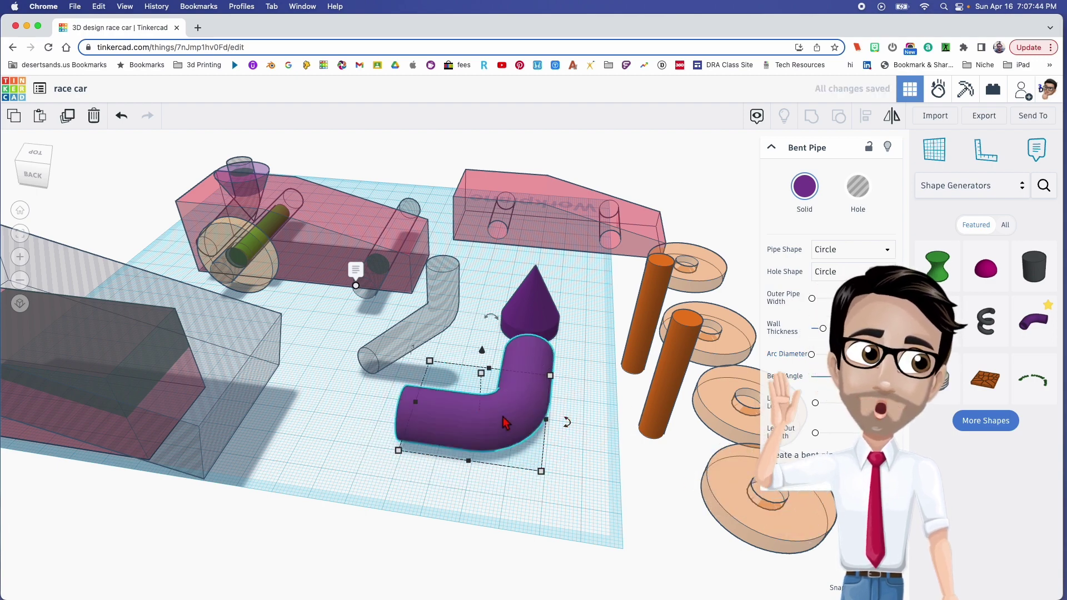
{"action": "left_click", "coordinate": [438, 323]}
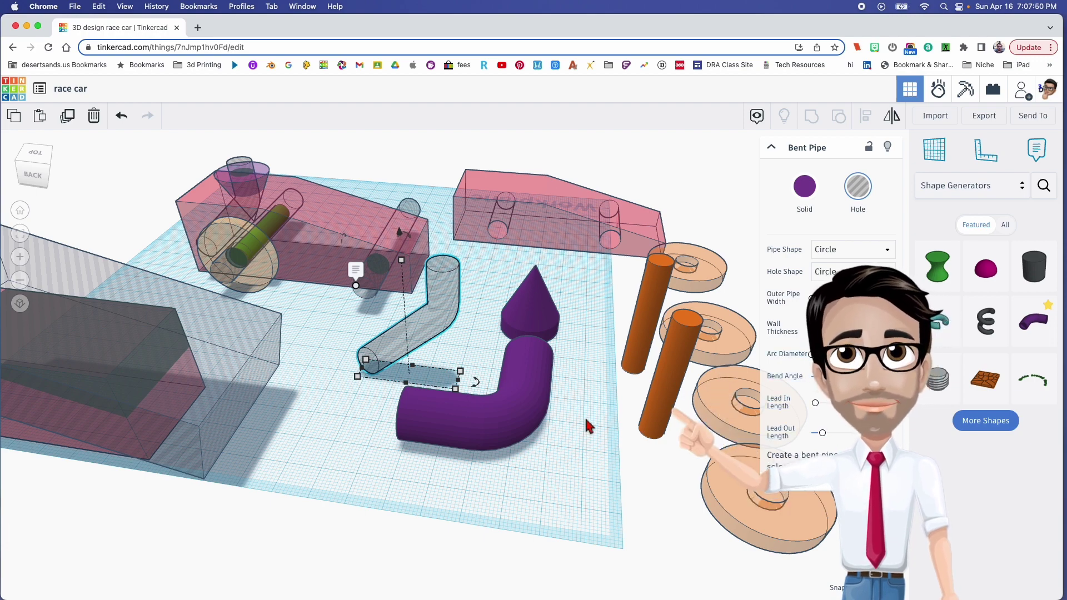
{"action": "left_click", "coordinate": [523, 412]}
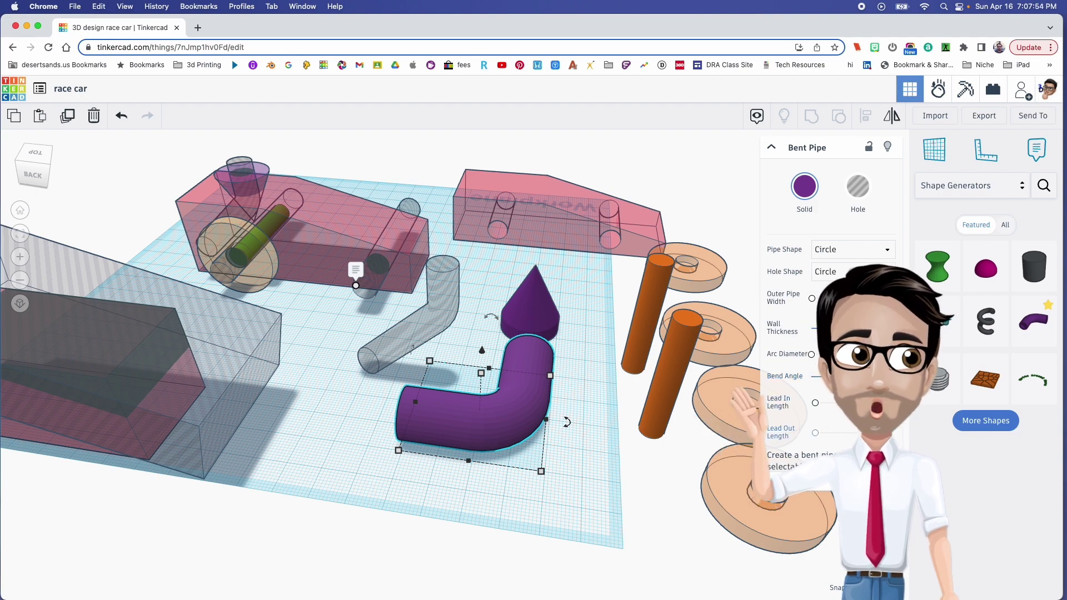
{"action": "left_click", "coordinate": [882, 432]}
{"action": "left_click", "coordinate": [616, 437]}
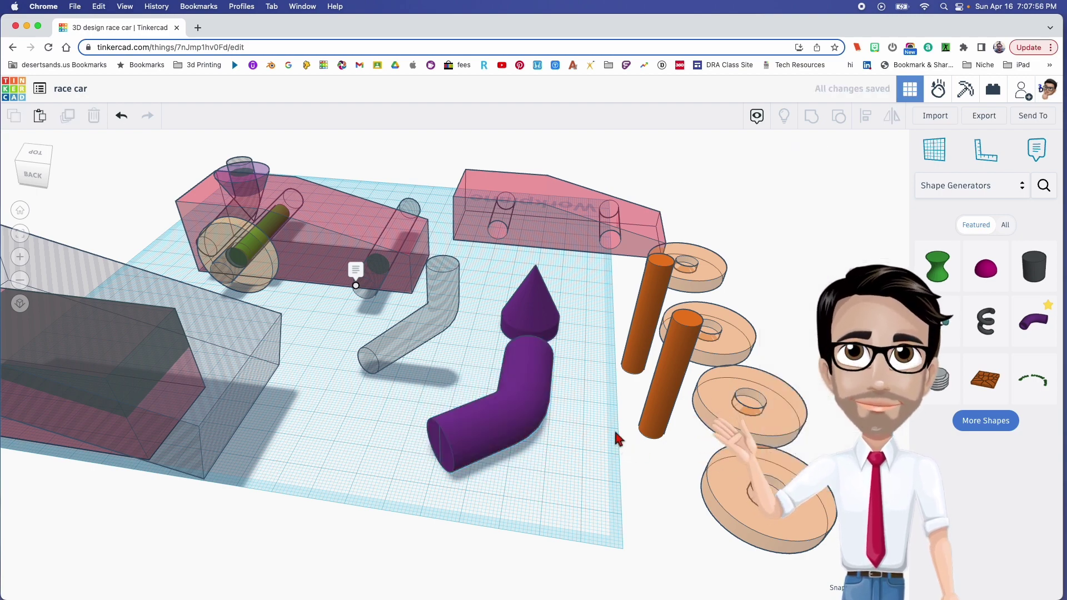
Rotate the purple bent pipe upright and drop it onto the workplane
{"action": "right_click_drag", "start_coordinate": [520, 439], "coordinate": [788, 410]}
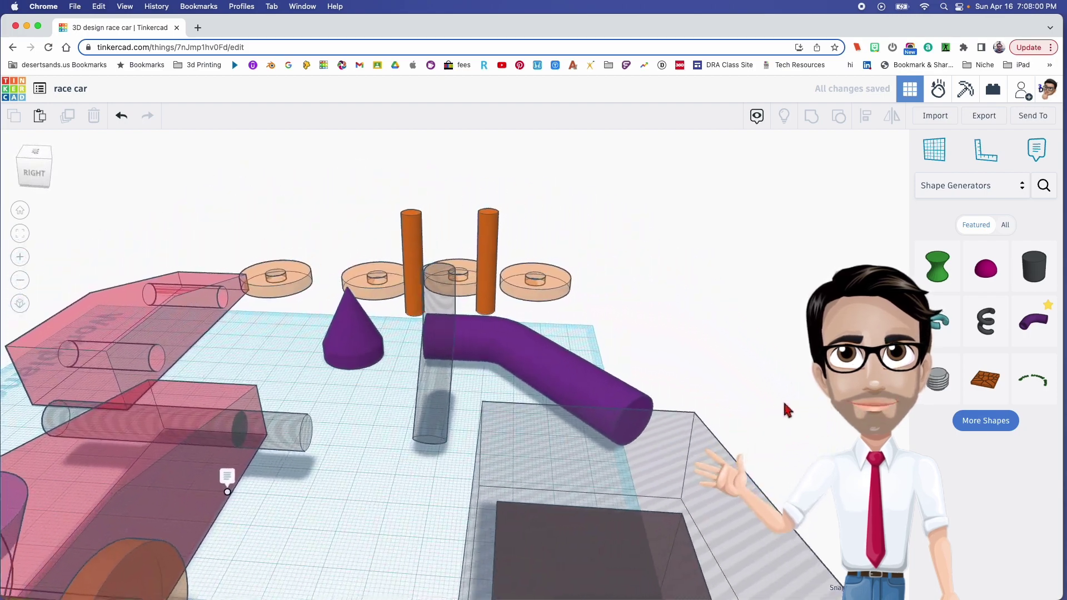
{"action": "left_click", "coordinate": [575, 380]}
{"action": "left_click_drag", "start_coordinate": [534, 303], "coordinate": [566, 328]}
{"action": "right_click_drag", "start_coordinate": [567, 329], "coordinate": [380, 325]}
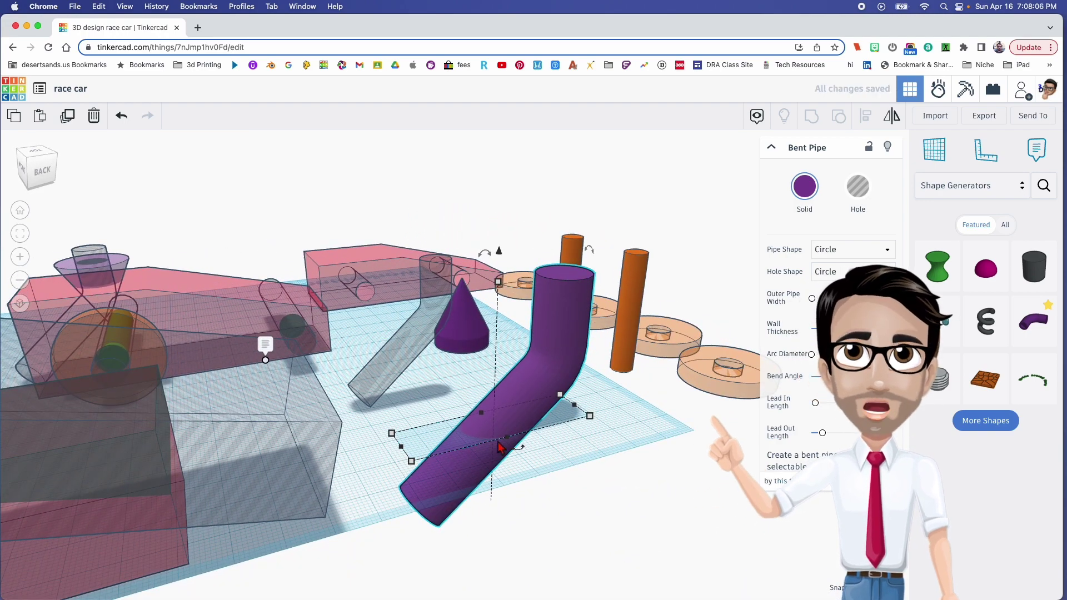
{"action": "key", "text": "d"}
Scale the upright bent pipe down proportionally to about 42 mm tall and turn it into a hole
{"action": "right_click_drag", "start_coordinate": [409, 440], "coordinate": [605, 436]}
{"action": "left_click", "coordinate": [467, 378]}
{"action": "left_click", "coordinate": [448, 362]}
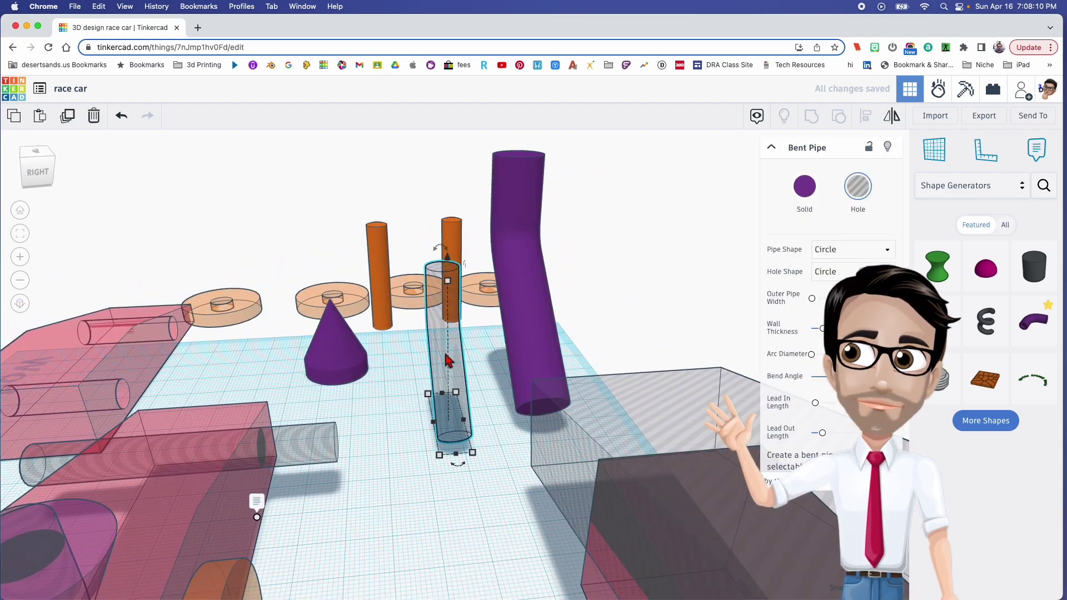
{"action": "right_click_drag", "start_coordinate": [565, 305], "coordinate": [530, 300]}
{"action": "left_click", "coordinate": [531, 300]}
{"action": "middle_click_drag", "start_coordinate": [535, 279], "coordinate": [516, 293]}
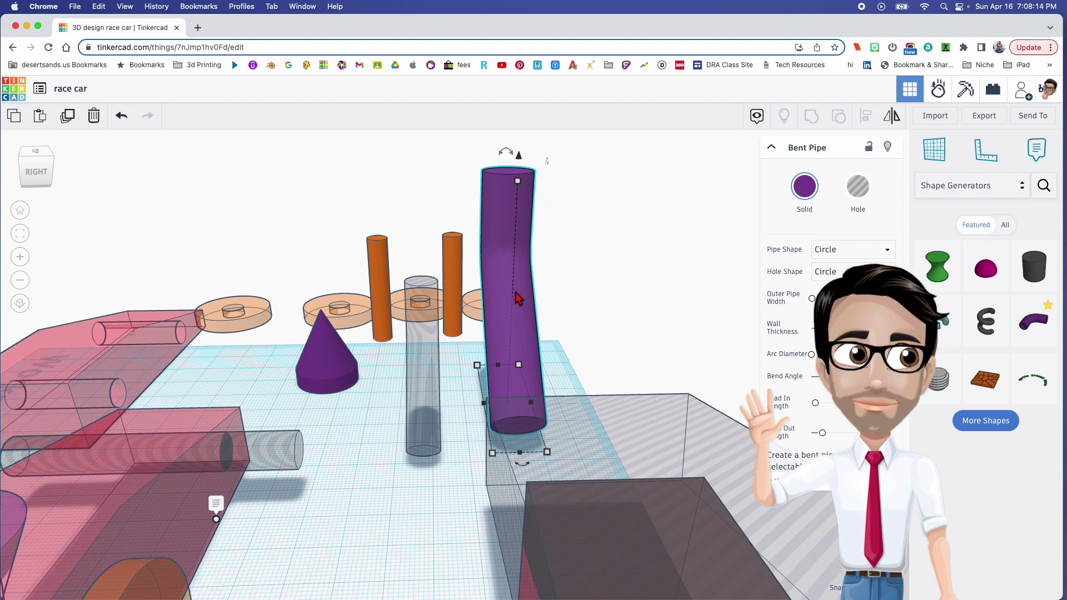
{"action": "left_click_drag", "start_coordinate": [519, 183], "coordinate": [511, 280]}
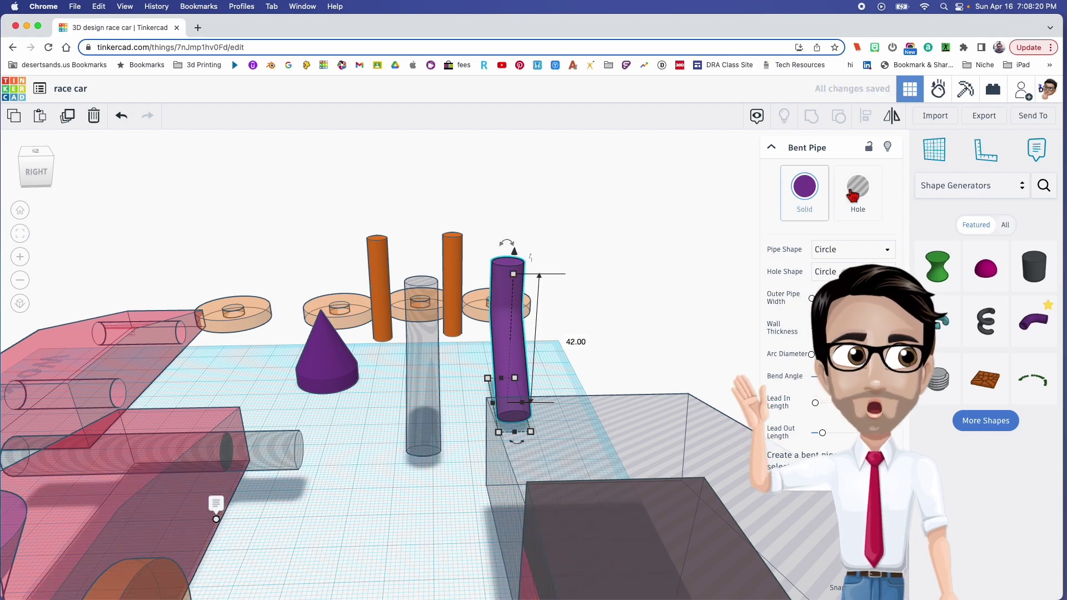
{"action": "left_click", "coordinate": [840, 209]}
{"action": "right_click_drag", "start_coordinate": [592, 351], "coordinate": [502, 367]}
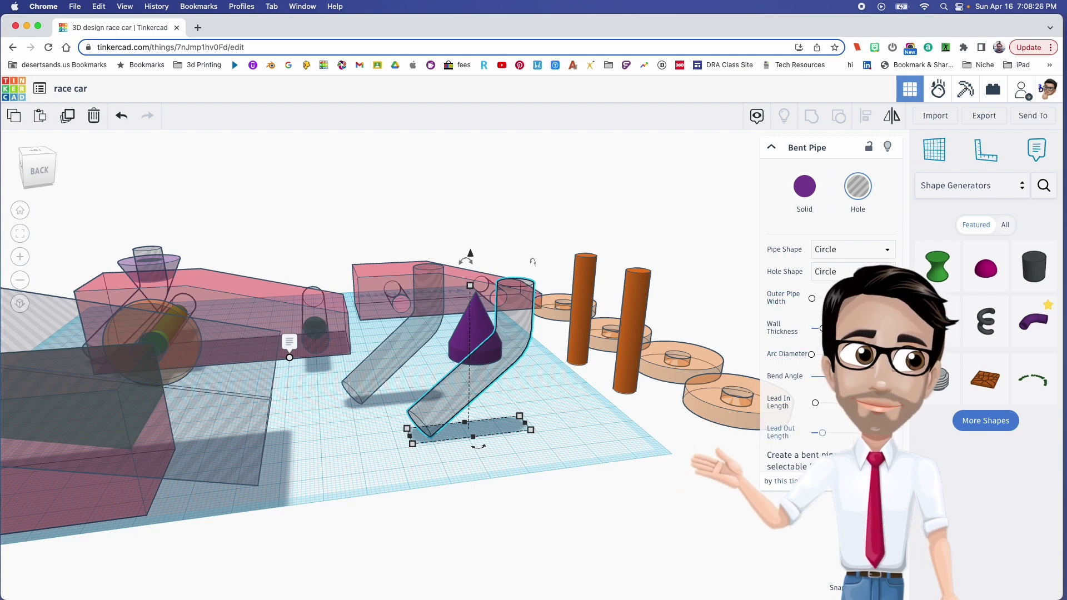
Delete the original example bent pipe hole, keeping the newly made one
{"action": "left_click", "coordinate": [409, 460]}
{"action": "left_click", "coordinate": [354, 383]}
{"action": "key", "text": "Delete"}
Compare the example car body with the new one and ungroup the new body into its box and separate hole shapes
{"action": "right_click_drag", "start_coordinate": [373, 408], "coordinate": [383, 358]}
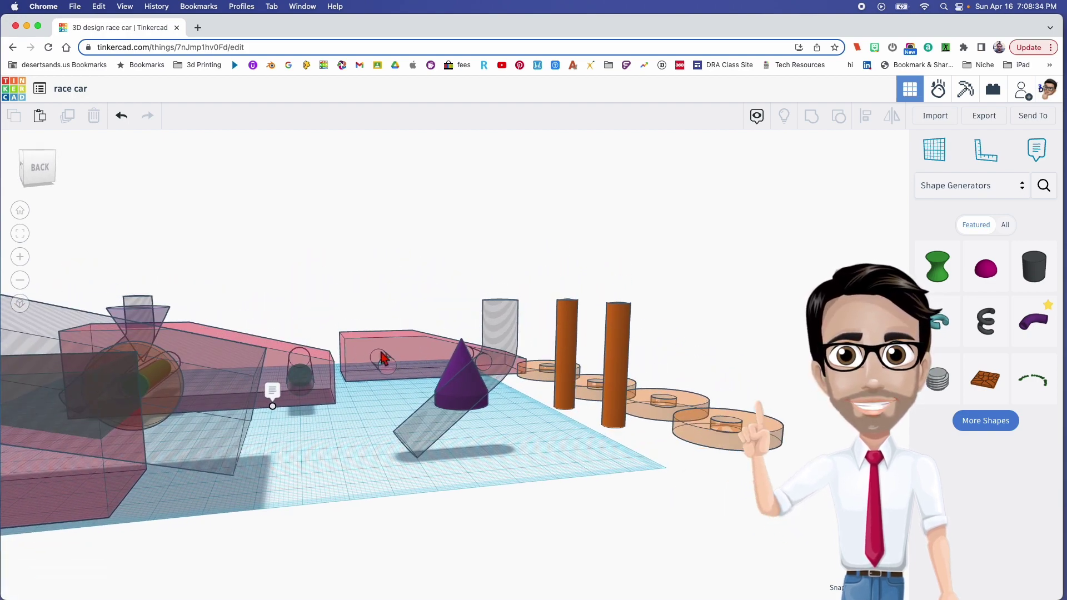
{"action": "left_click", "coordinate": [382, 353]}
{"action": "middle_click_drag", "start_coordinate": [385, 364], "coordinate": [360, 437]}
{"action": "left_click", "coordinate": [197, 418]}
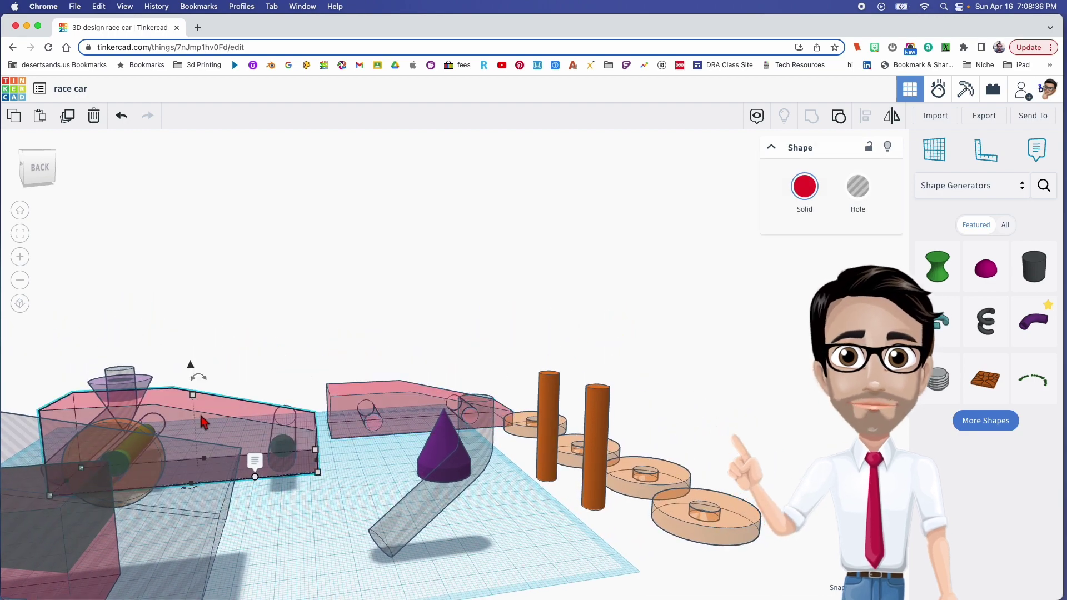
{"action": "left_click", "coordinate": [193, 396]}
{"action": "left_click", "coordinate": [398, 406]}
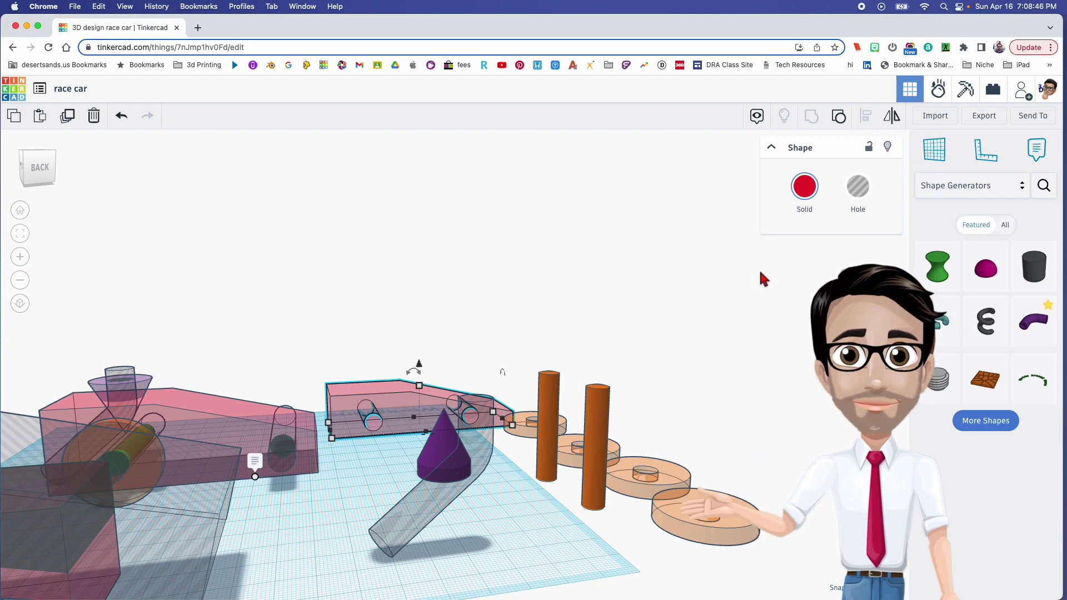
{"action": "left_click", "coordinate": [840, 121]}
{"action": "scroll", "coordinate": [415, 401], "scroll_direction": "up", "scroll_amount": 3}
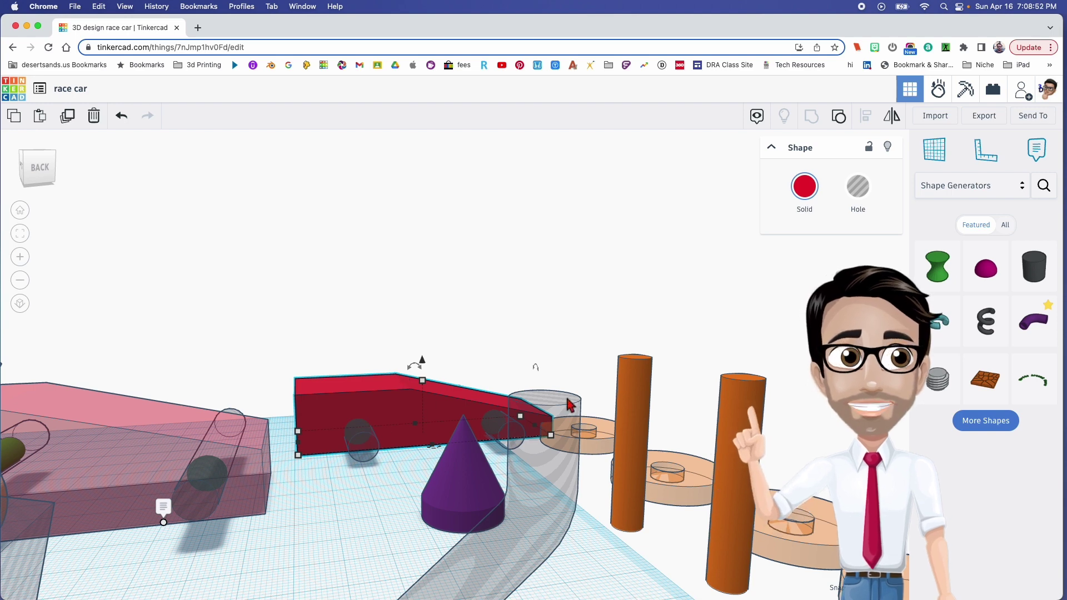
{"action": "left_click", "coordinate": [811, 116]}
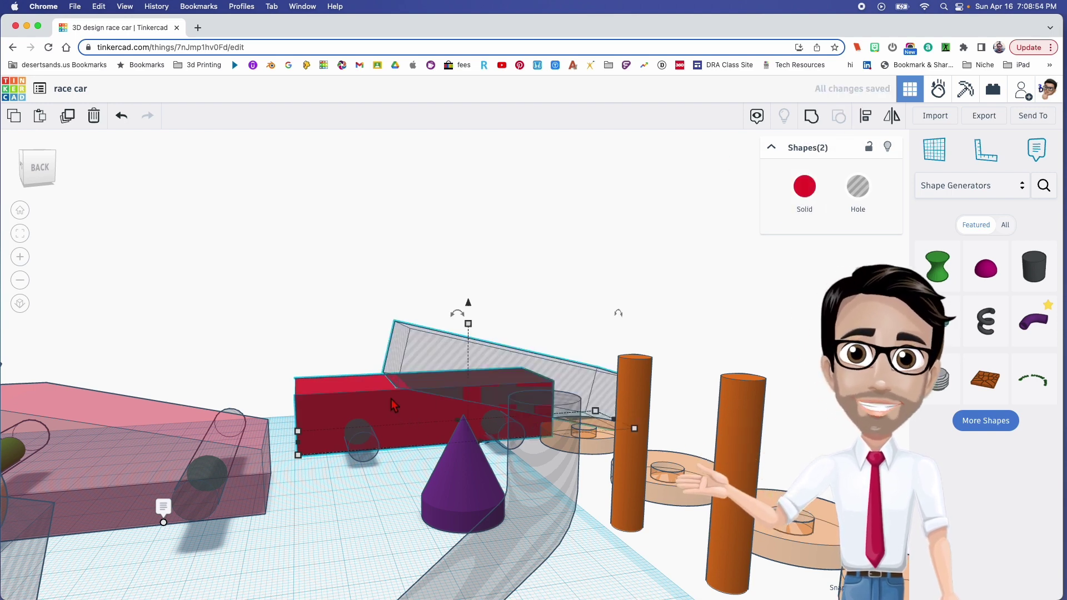
Set the height of the car body's red box to 30 mm
{"action": "left_click", "coordinate": [350, 477]}
{"action": "left_click", "coordinate": [404, 397]}
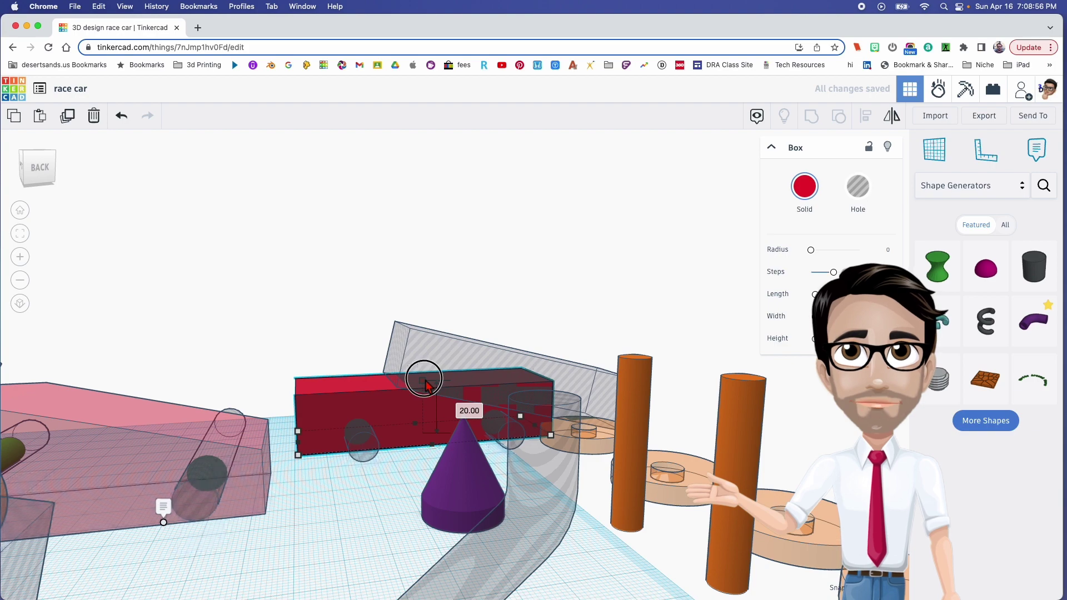
{"action": "type", "text": "30"}
{"action": "key", "text": "Return"}
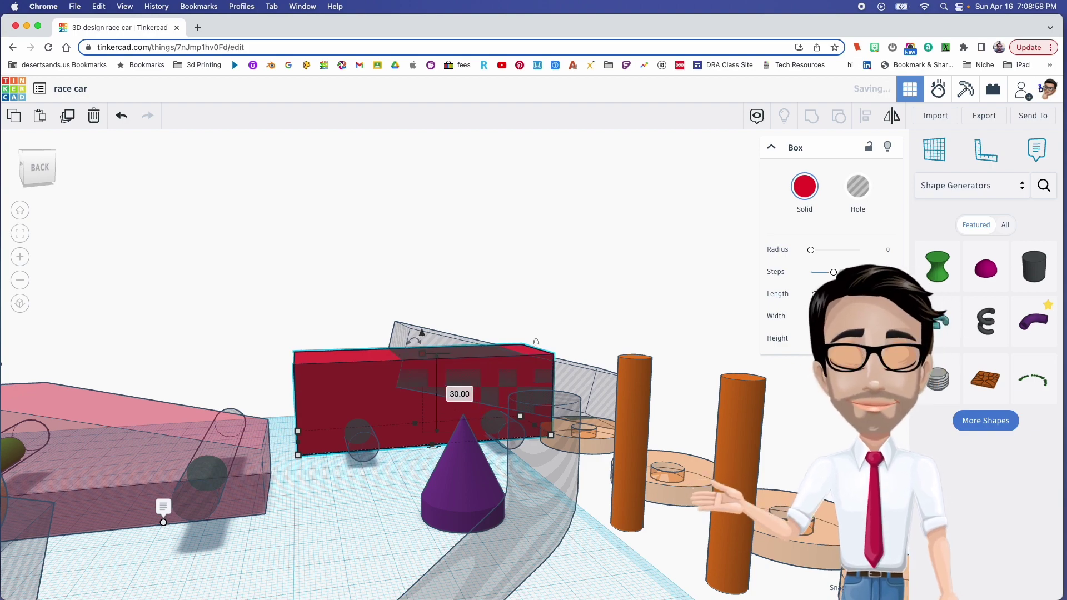
Raise the tilted hole box above the car body by 9 mm
{"action": "right_click_drag", "start_coordinate": [429, 345], "coordinate": [410, 331]}
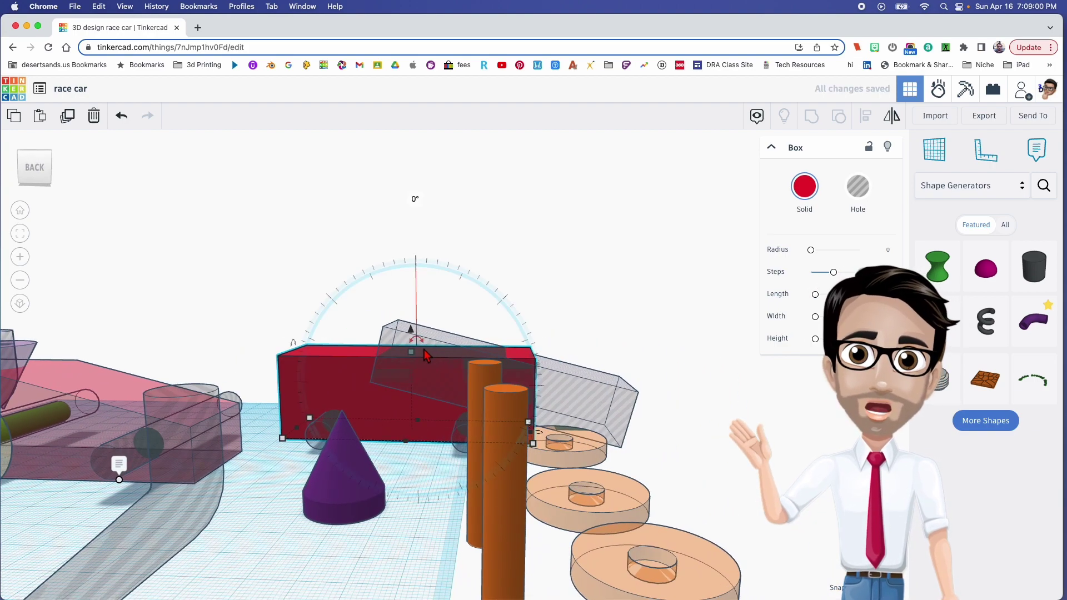
{"action": "left_click", "coordinate": [551, 362]}
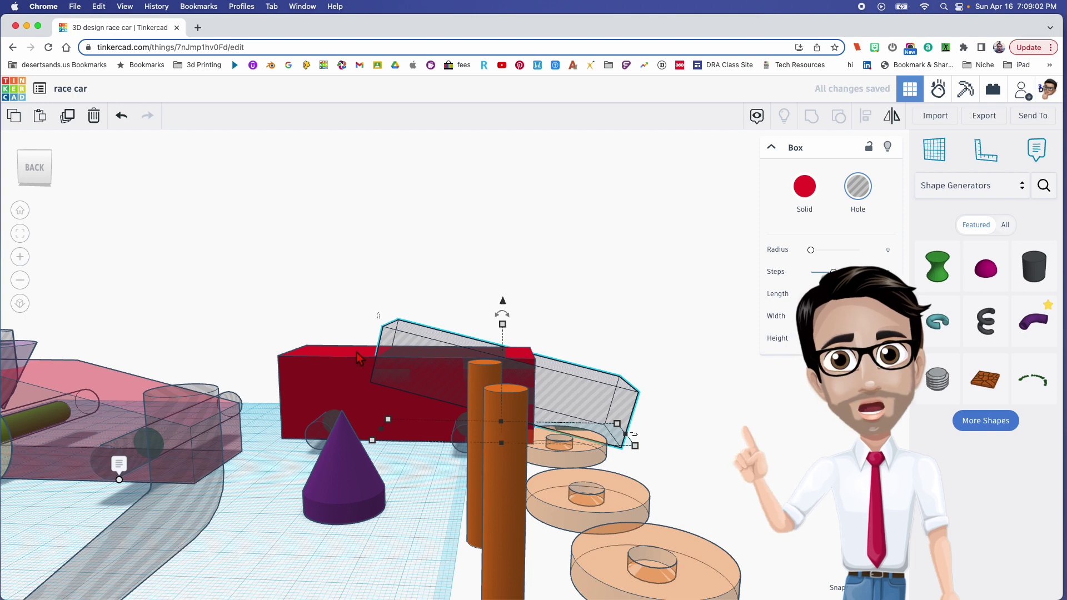
{"action": "left_click_drag", "start_coordinate": [503, 301], "coordinate": [502, 277]}
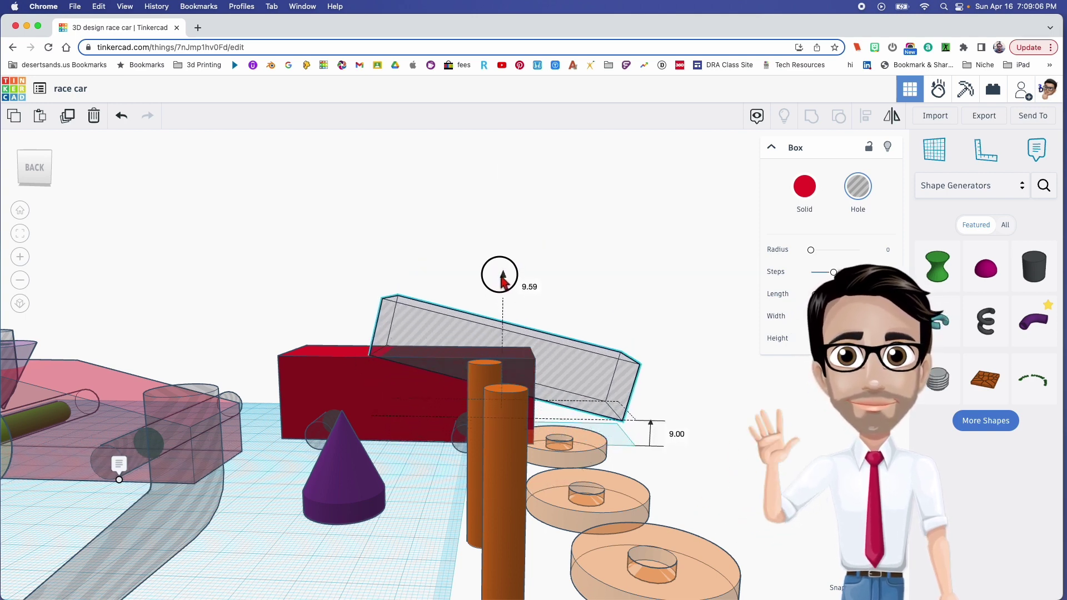
Group the red box with the tilted hole box and the axle holes to cut the car body again
{"action": "right_click_drag", "start_coordinate": [469, 329], "coordinate": [300, 357]}
{"action": "left_click_drag", "start_coordinate": [303, 332], "coordinate": [499, 466]}
{"action": "key", "text": "ctrl+g"}
Move the bent pipe hole into the rear half of the red car body
{"action": "right_click_drag", "start_coordinate": [496, 472], "coordinate": [449, 409]}
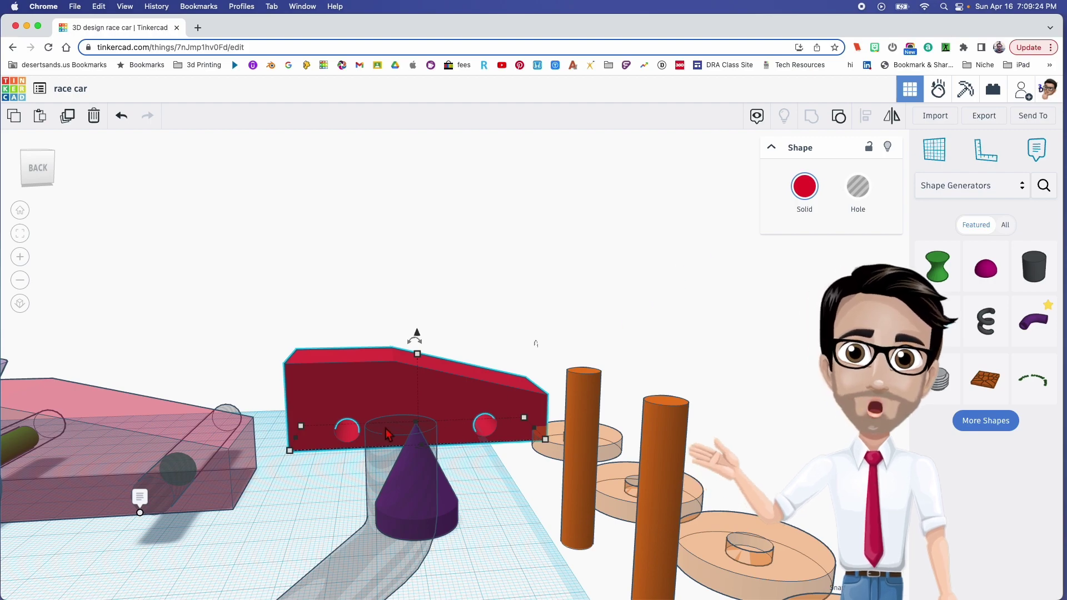
{"action": "right_click_drag", "start_coordinate": [465, 430], "coordinate": [405, 416]}
{"action": "left_click", "coordinate": [480, 421]}
{"action": "left_click_drag", "start_coordinate": [480, 421], "coordinate": [429, 345]}
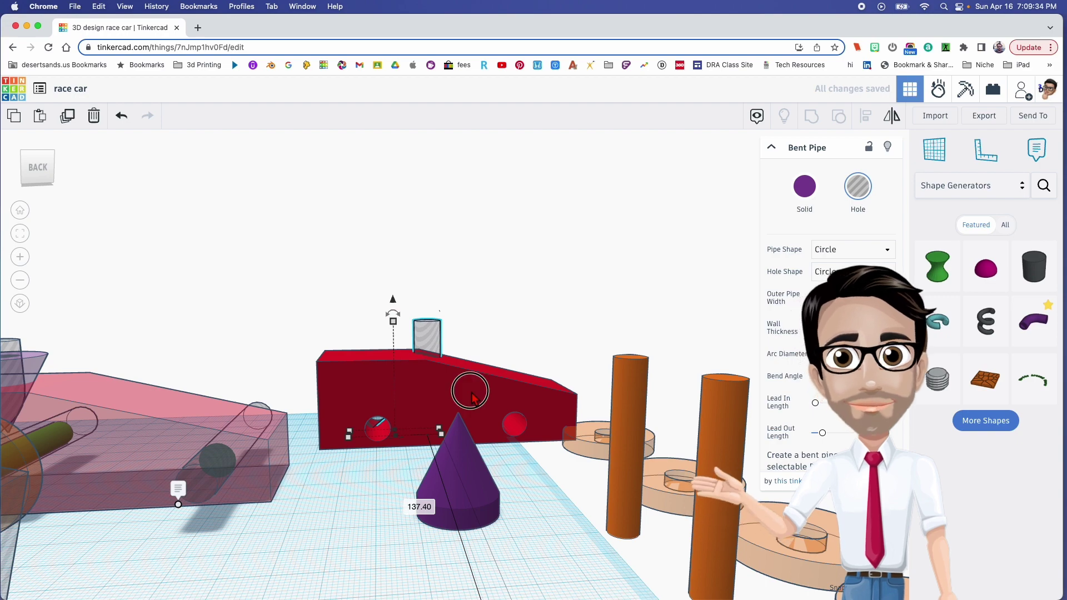
Make the red car body transparent and check how the bent pipe hole meets the rear axle hole inside it
{"action": "left_click", "coordinate": [472, 396]}
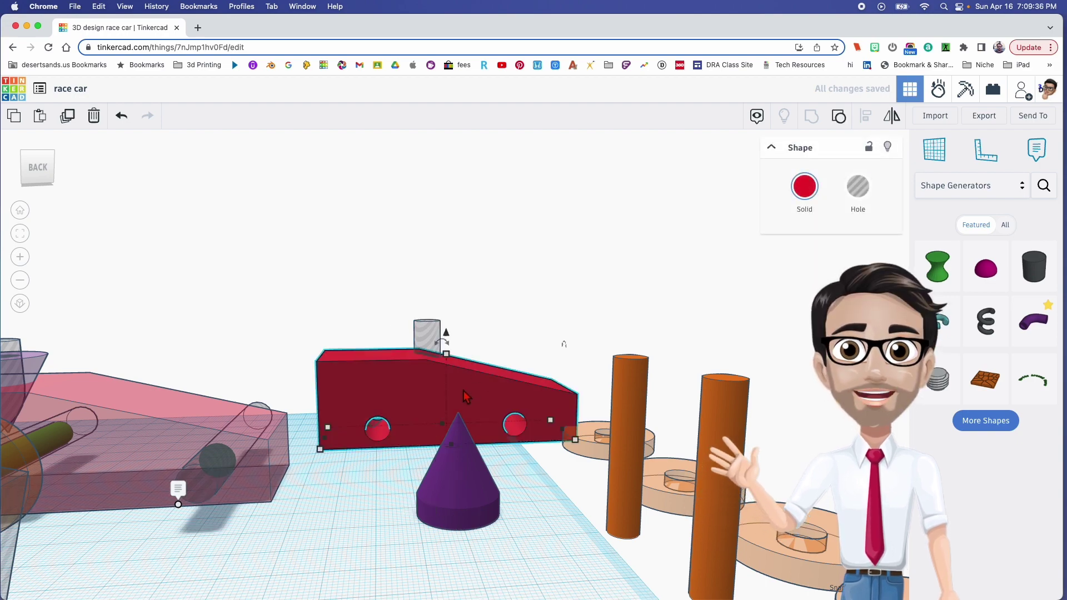
{"action": "key", "text": "t"}
{"action": "right_click_drag", "start_coordinate": [452, 384], "coordinate": [449, 379]}
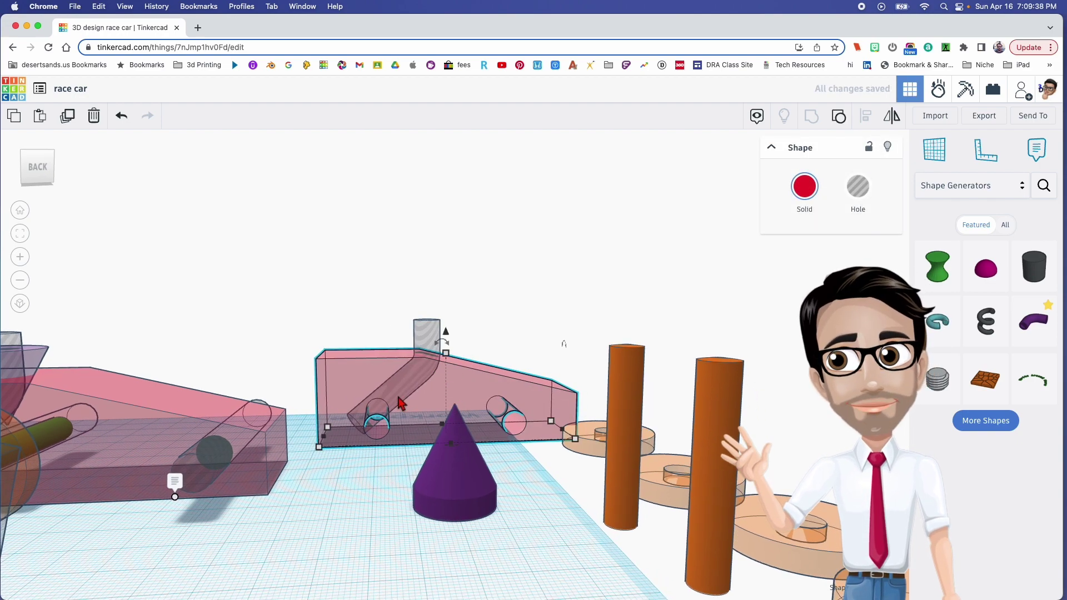
{"action": "scroll", "coordinate": [389, 404], "scroll_direction": "up", "scroll_amount": 5}
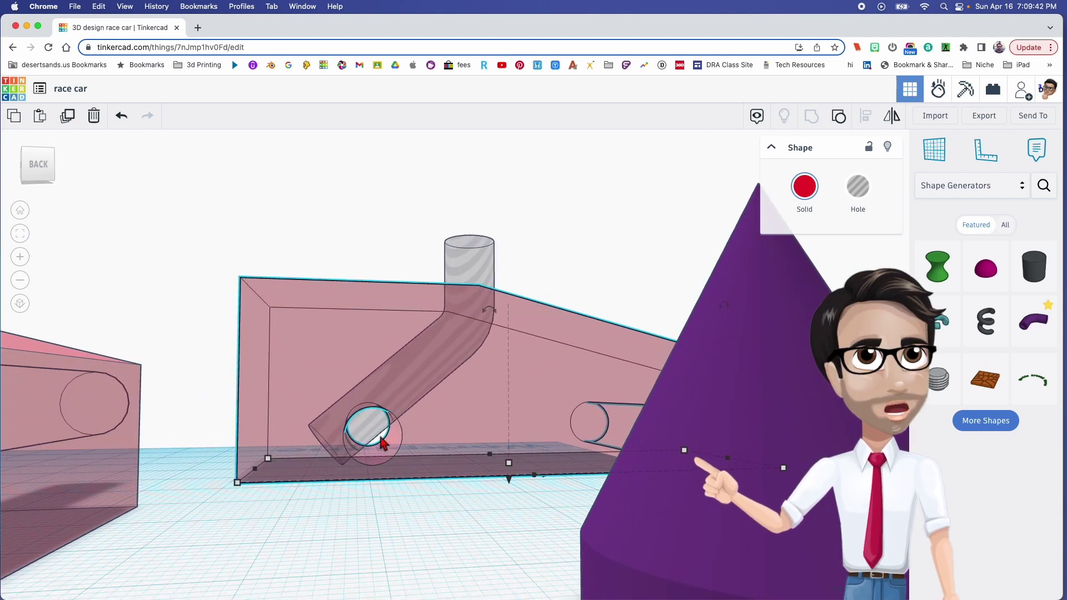
Nudge the bent pipe hole toward the rear of the car body until its lower end pokes out of the back face
{"action": "right_click_drag", "start_coordinate": [375, 449], "coordinate": [469, 302]}
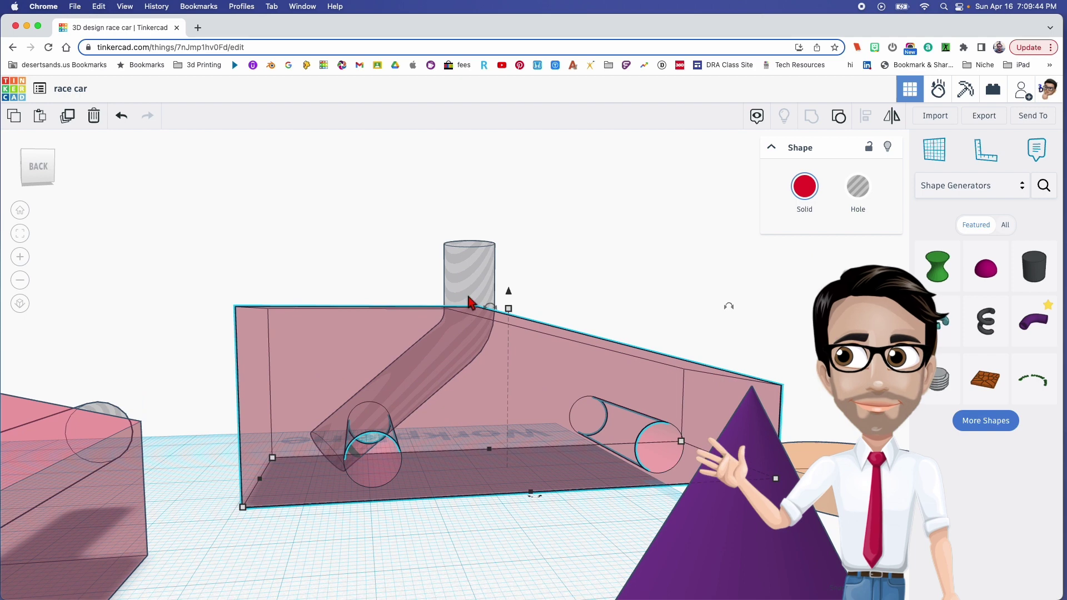
{"action": "left_click", "coordinate": [469, 299]}
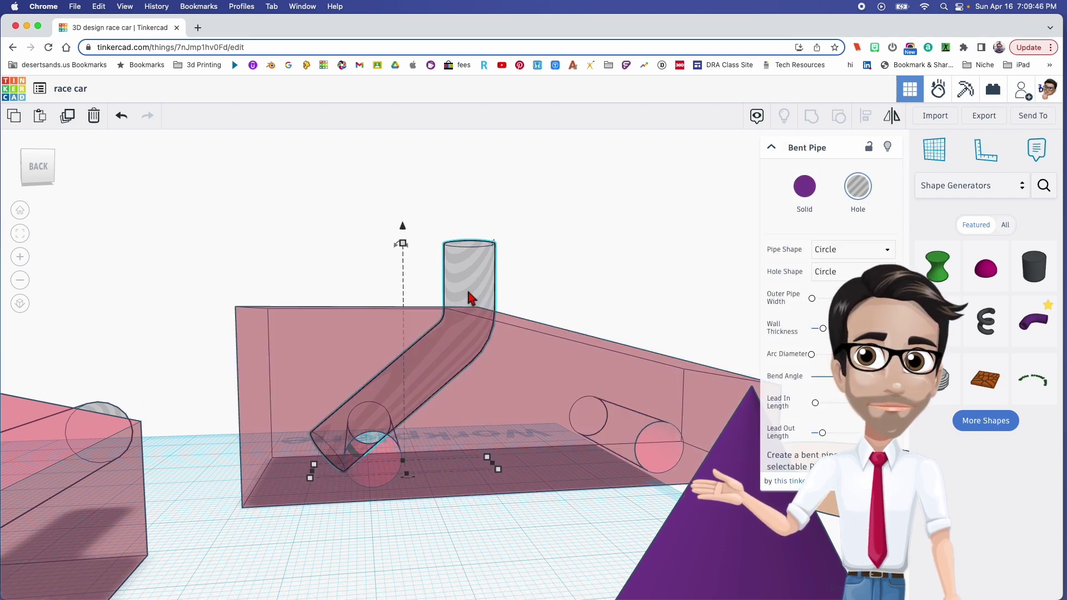
{"action": "key", "text": "Left"}
{"action": "key", "text": "Left"}
{"action": "key", "text": "Left"}
{"action": "key", "text": "Left"}
{"action": "key", "text": "Left"}
{"action": "key", "text": "Left"}
{"action": "key", "text": "Left"}
{"action": "key", "text": "Left"}
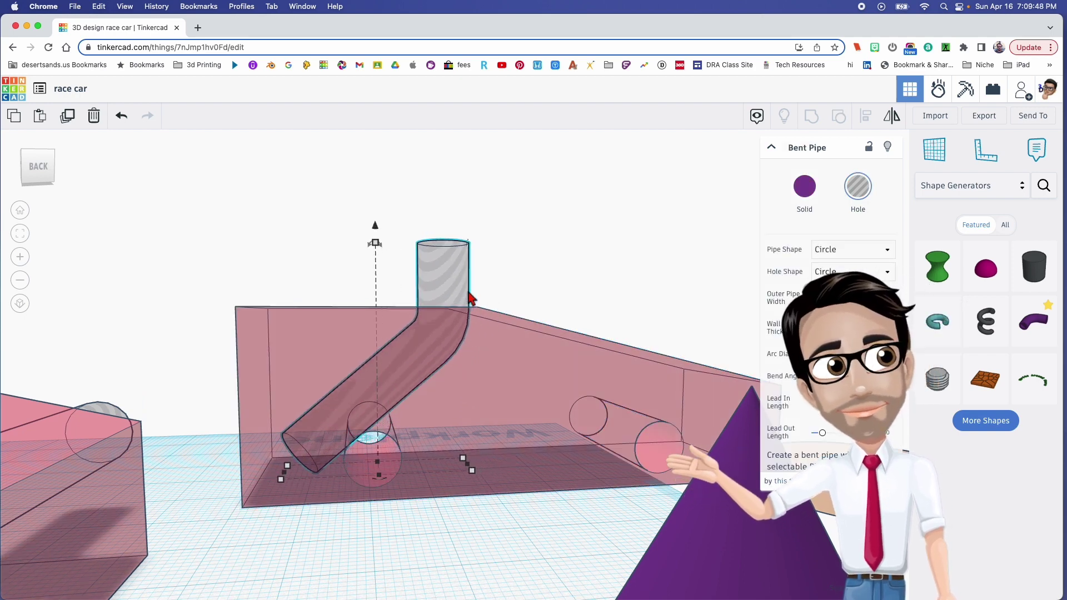
{"action": "key", "text": "Left"}
{"action": "key", "text": "Left"}
{"action": "key", "text": "Left"}
{"action": "key", "text": "Left"}
{"action": "key", "text": "Left"}
{"action": "key", "text": "Left"}
Center the bent pipe hole across the width of the red car body by aligning the two shapes
{"action": "left_click", "coordinate": [368, 377]}
{"action": "right_click_drag", "start_coordinate": [368, 376], "coordinate": [542, 456]}
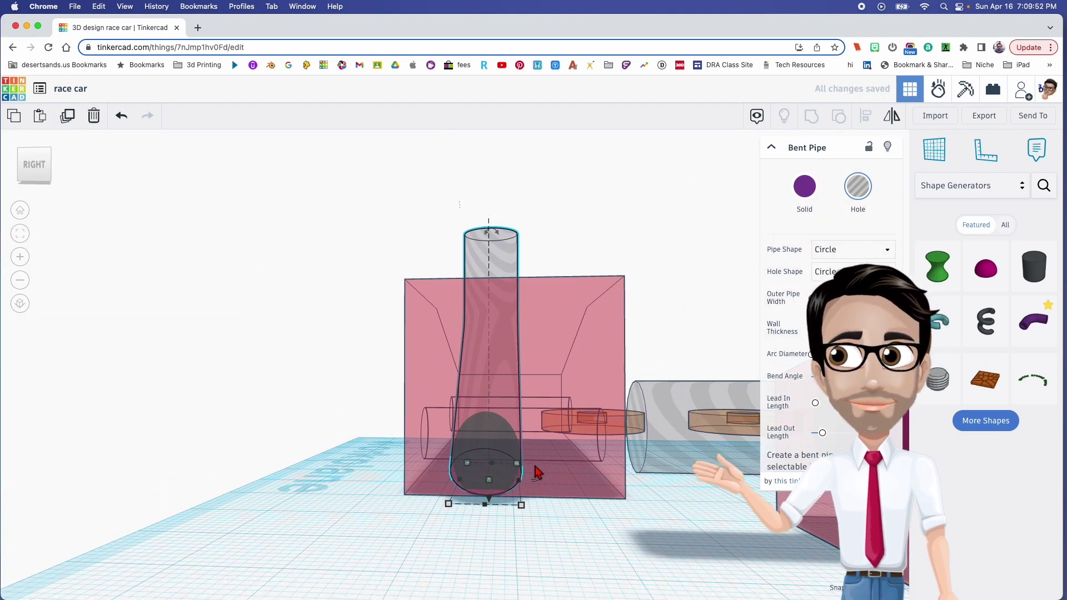
{"action": "key", "text": "Up"}
{"action": "key", "text": "Down"}
{"action": "key", "text": "Down"}
{"action": "key", "text": "Down"}
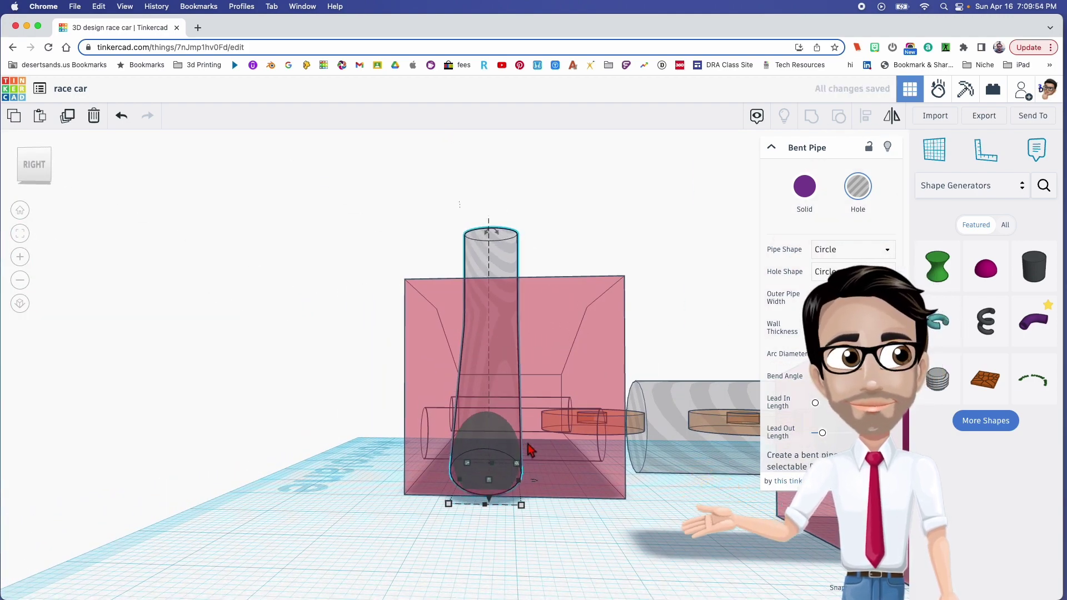
{"action": "right_click_drag", "start_coordinate": [554, 431], "coordinate": [507, 445]}
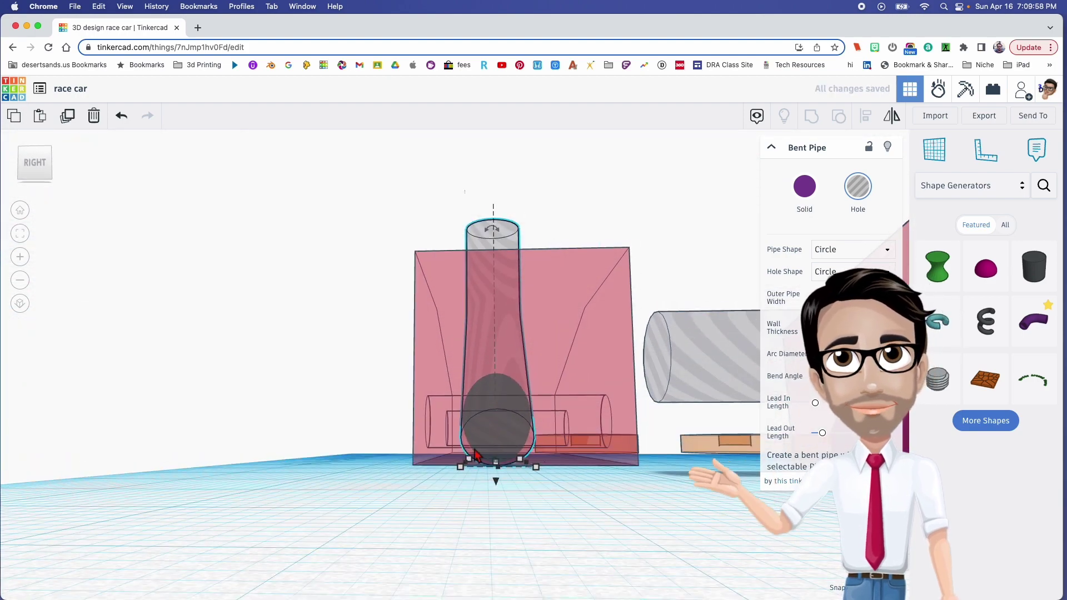
{"action": "right_click_drag", "start_coordinate": [495, 466], "coordinate": [351, 504]}
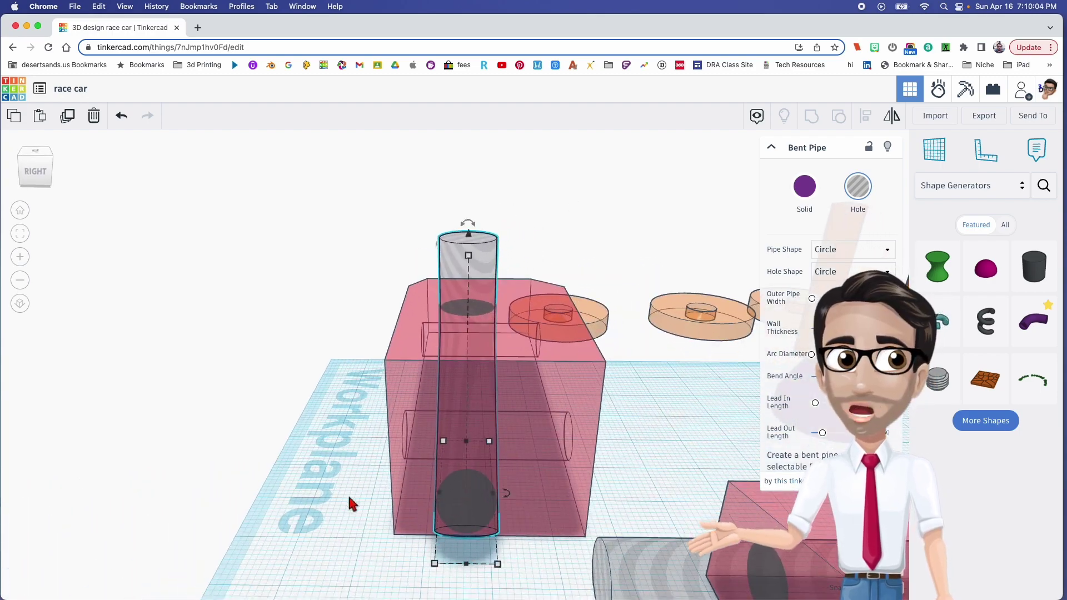
{"action": "left_click_drag", "start_coordinate": [483, 514], "coordinate": [362, 491]}
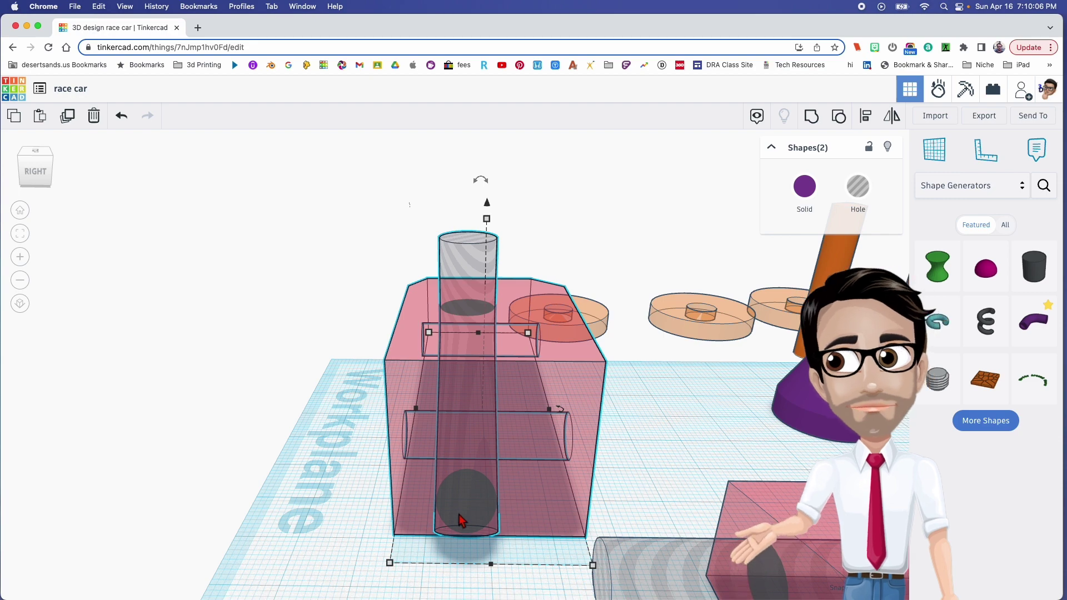
{"action": "key", "text": "l"}
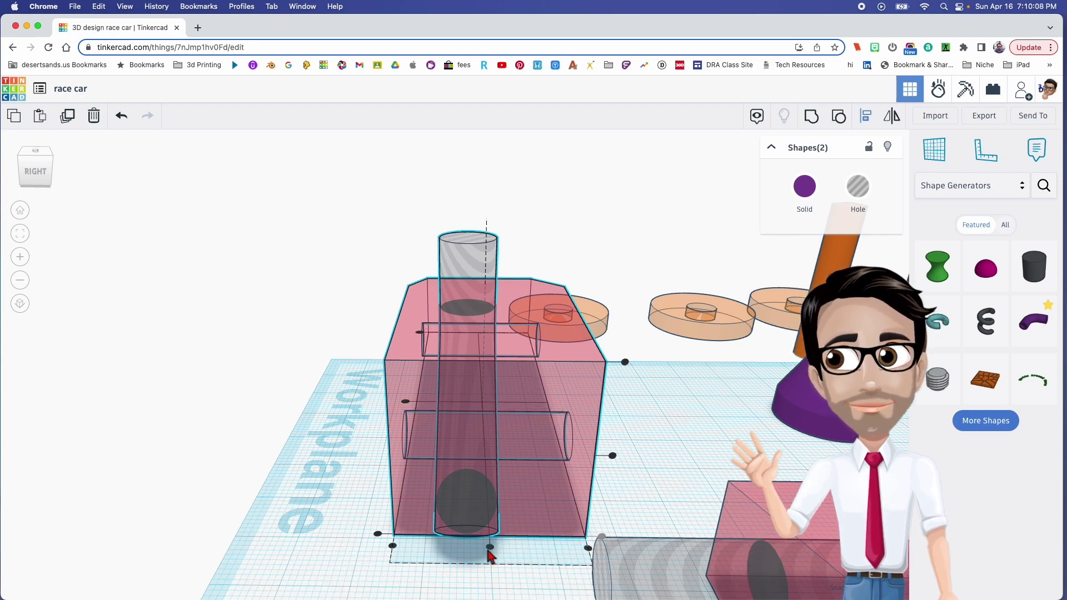
{"action": "left_click", "coordinate": [489, 550]}
{"action": "left_click", "coordinate": [356, 513]}
Turn the purple cone-and-cylinder part upside down and make it transparent
{"action": "mouse_move", "coordinate": [422, 494]}
{"action": "right_mouse_down"}
{"action": "mouse_move", "coordinate": [540, 495]}
{"action": "mouse_move", "coordinate": [438, 485]}
{"action": "right_mouse_up"}
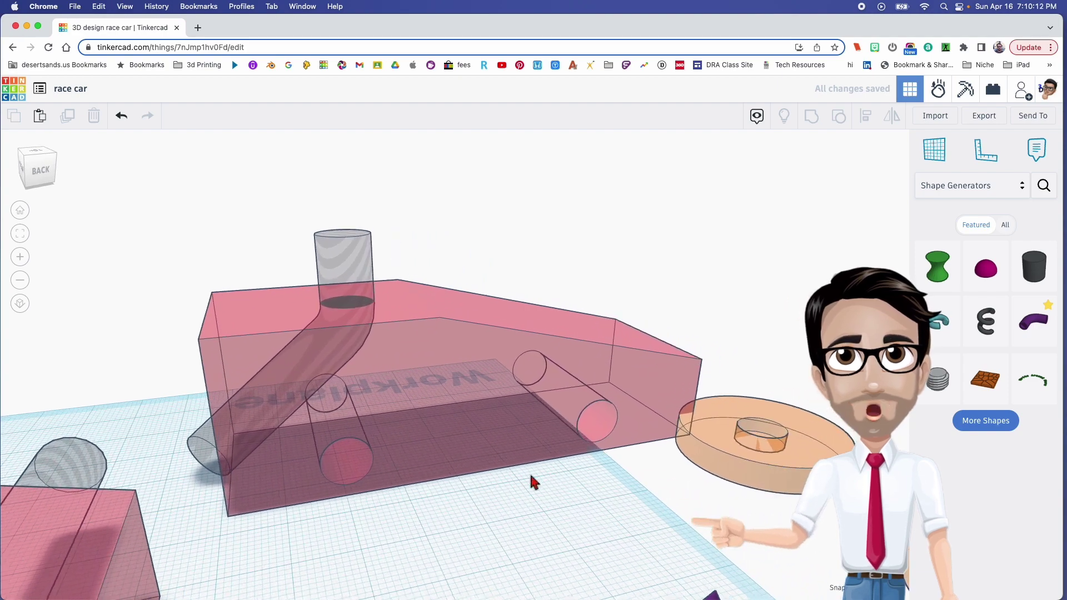
{"action": "middle_click_drag", "start_coordinate": [534, 481], "coordinate": [509, 514]}
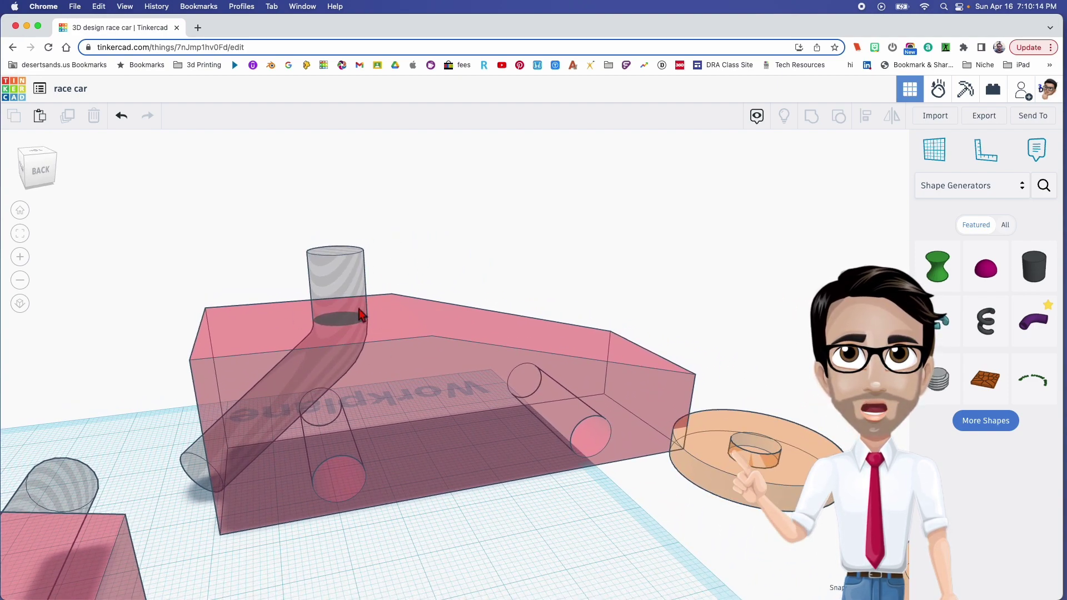
{"action": "scroll", "coordinate": [548, 517], "scroll_direction": "down", "scroll_amount": 3}
{"action": "scroll", "coordinate": [465, 471], "scroll_direction": "down", "scroll_amount": 5}
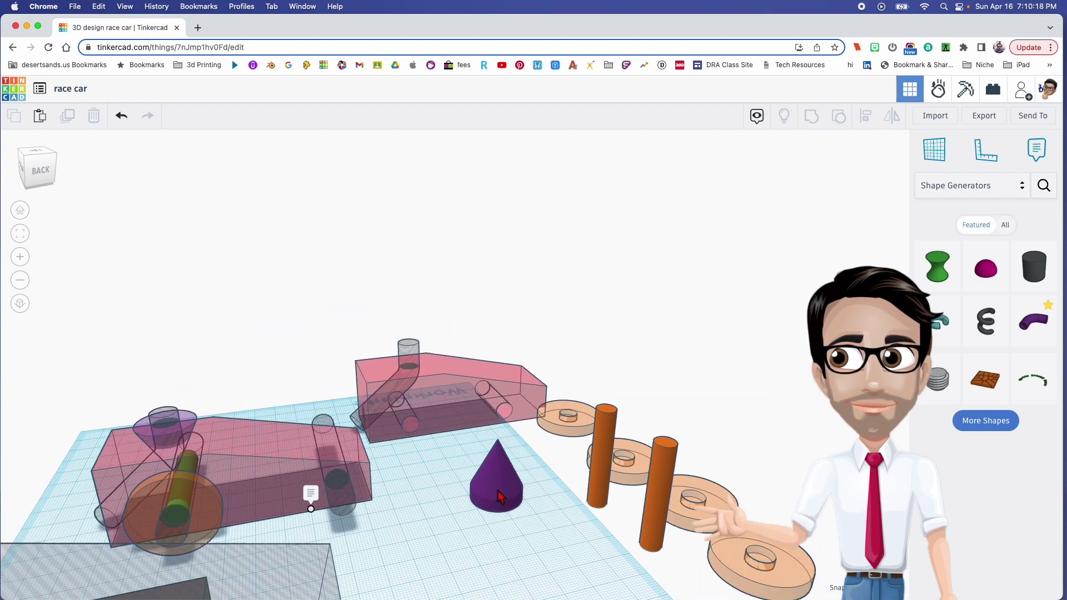
{"action": "left_click", "coordinate": [532, 512]}
{"action": "left_click_drag", "start_coordinate": [487, 422], "coordinate": [485, 487]}
{"action": "right_click_drag", "start_coordinate": [547, 474], "coordinate": [502, 459]}
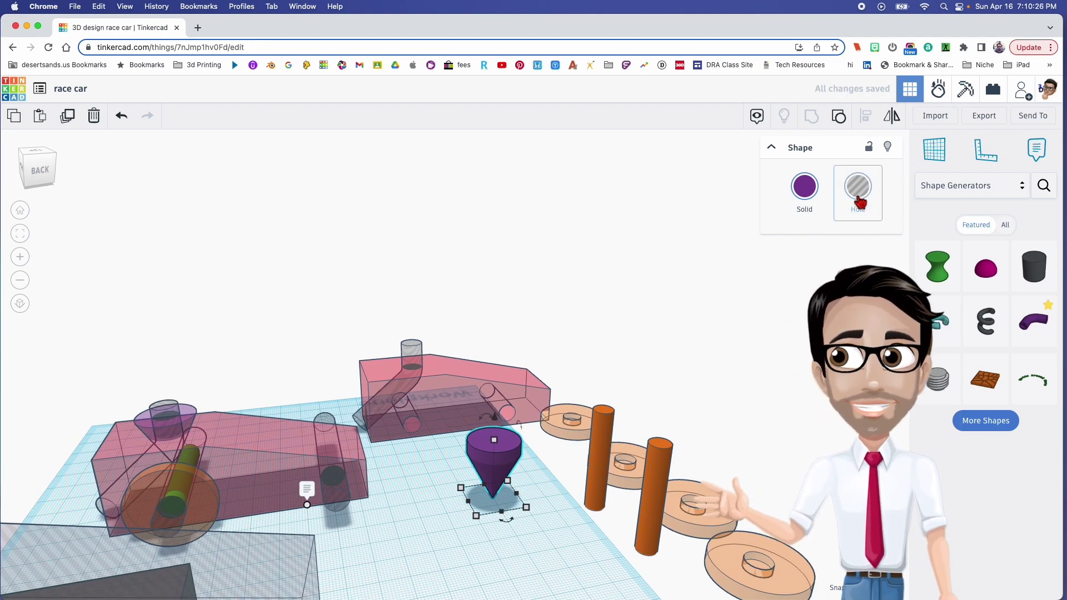
{"action": "key", "text": "t"}
Move the upside-down purple cone part onto the rear of the car body, over the bent pipe's upright end
{"action": "right_click_drag", "start_coordinate": [481, 435], "coordinate": [512, 437]}
{"action": "left_click_drag", "start_coordinate": [512, 437], "coordinate": [410, 377]}
{"action": "right_click_drag", "start_coordinate": [412, 382], "coordinate": [367, 425]}
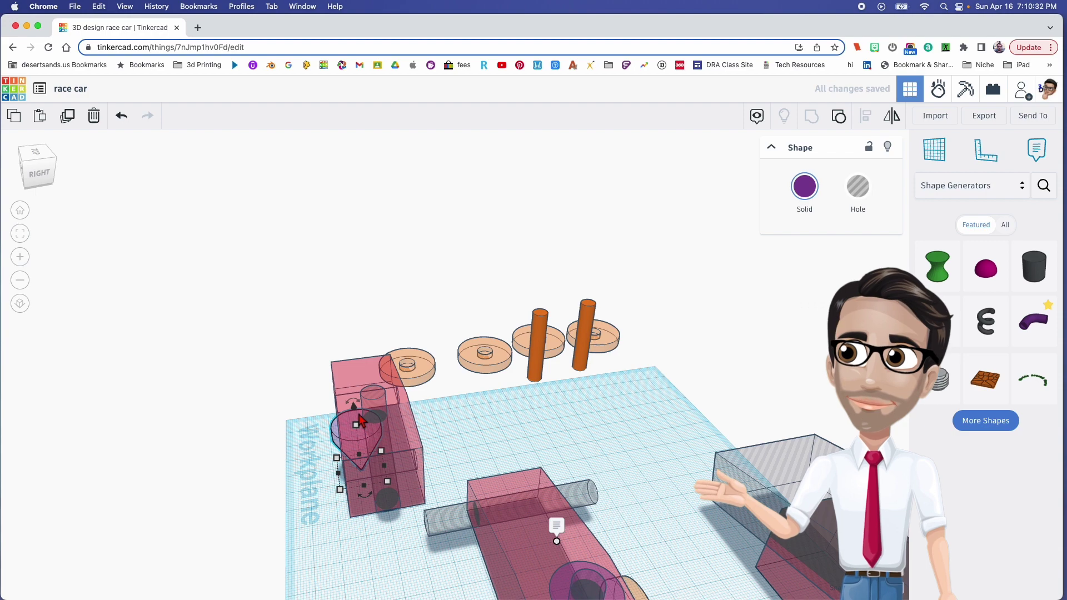
{"action": "scroll", "coordinate": [367, 433], "scroll_direction": "up", "scroll_amount": 3}
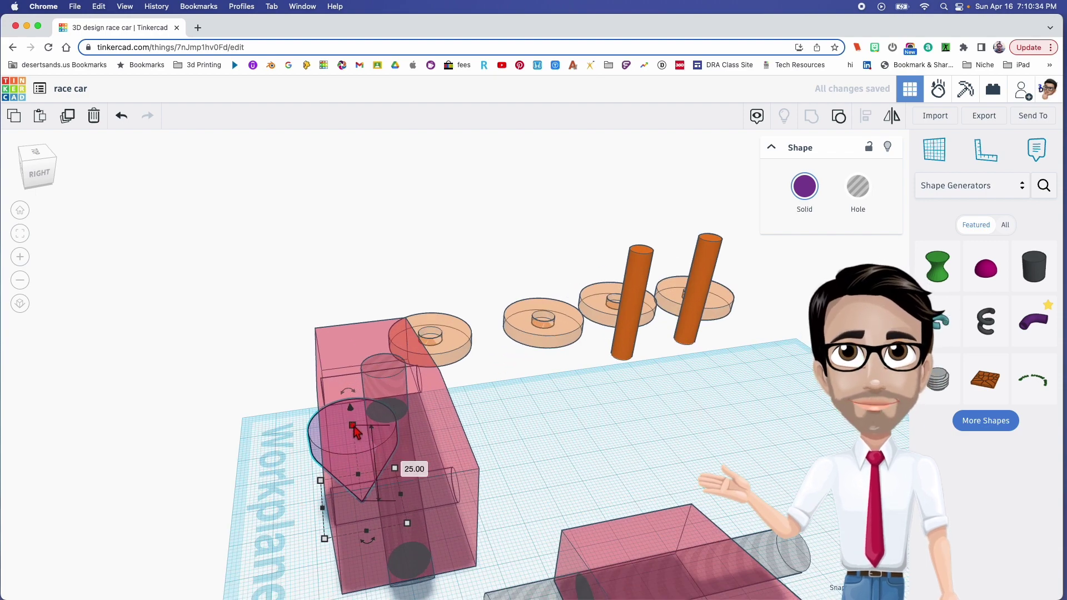
{"action": "left_click", "coordinate": [354, 427]}
{"action": "left_click_drag", "start_coordinate": [353, 426], "coordinate": [374, 418]}
{"action": "right_click_drag", "start_coordinate": [373, 417], "coordinate": [396, 461]}
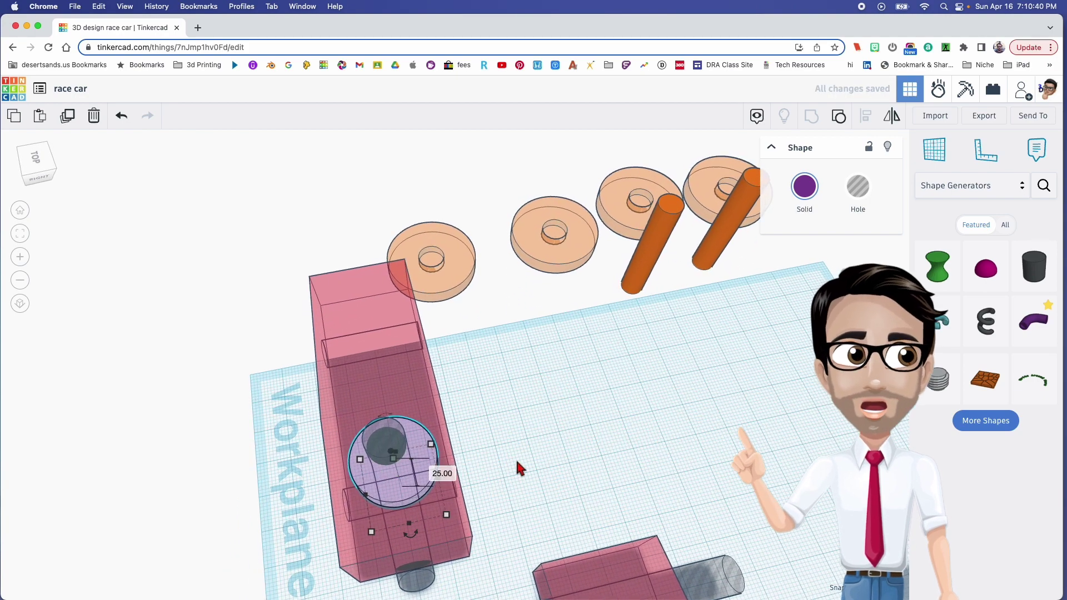
Align the cone part, bent pipe hole and car body on their common centerline across the car's width
{"action": "left_click_drag", "start_coordinate": [496, 439], "coordinate": [245, 469]}
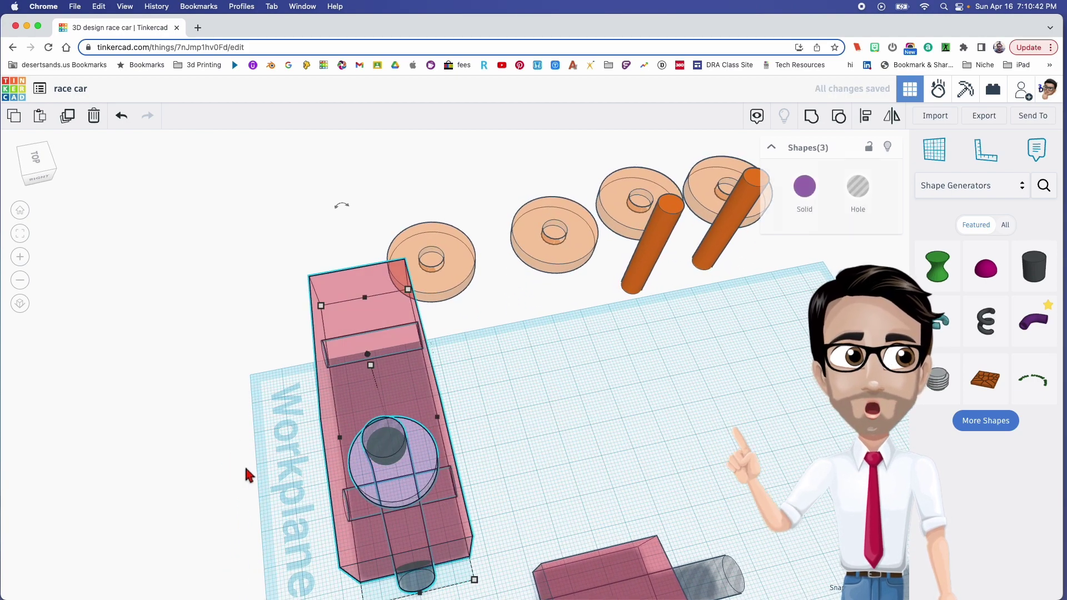
{"action": "key", "text": "l"}
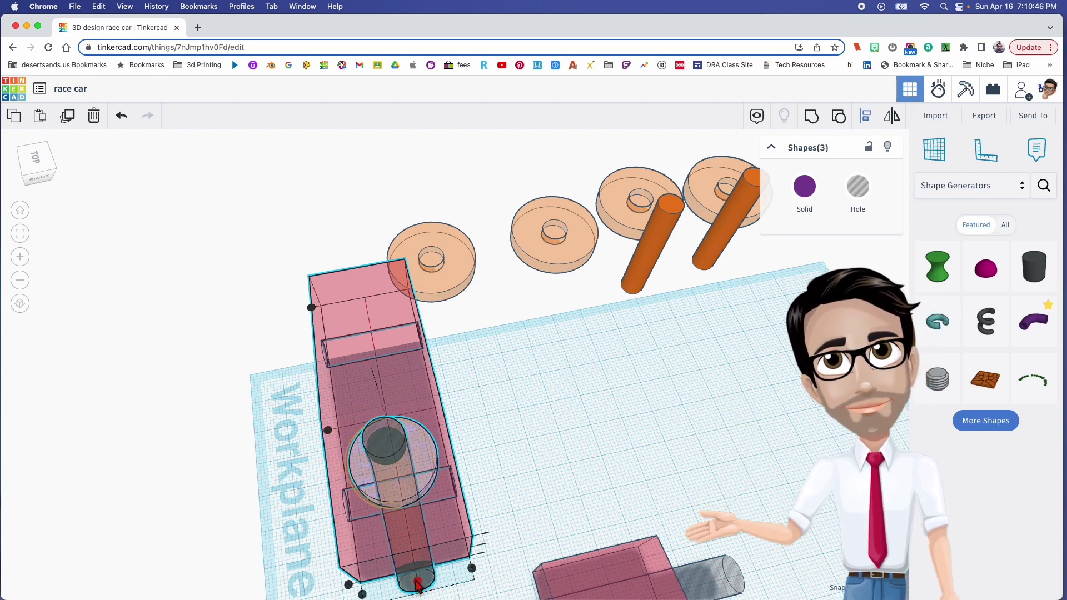
{"action": "left_click", "coordinate": [538, 474]}
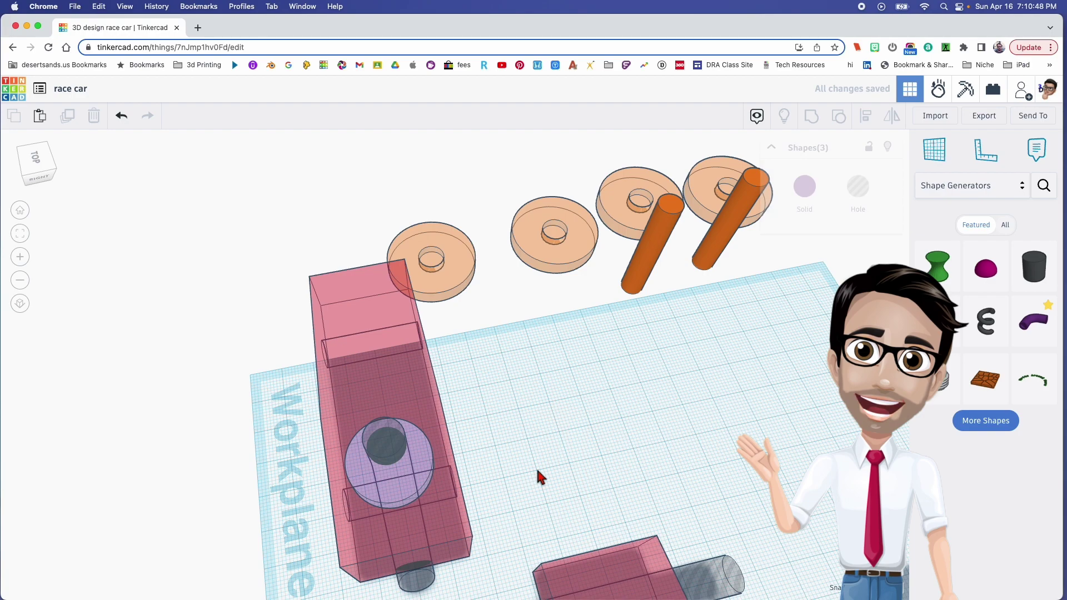
Try to align the purple cone part with the bent pipe hole along the car's length
{"action": "right_click_drag", "start_coordinate": [561, 467], "coordinate": [300, 459]}
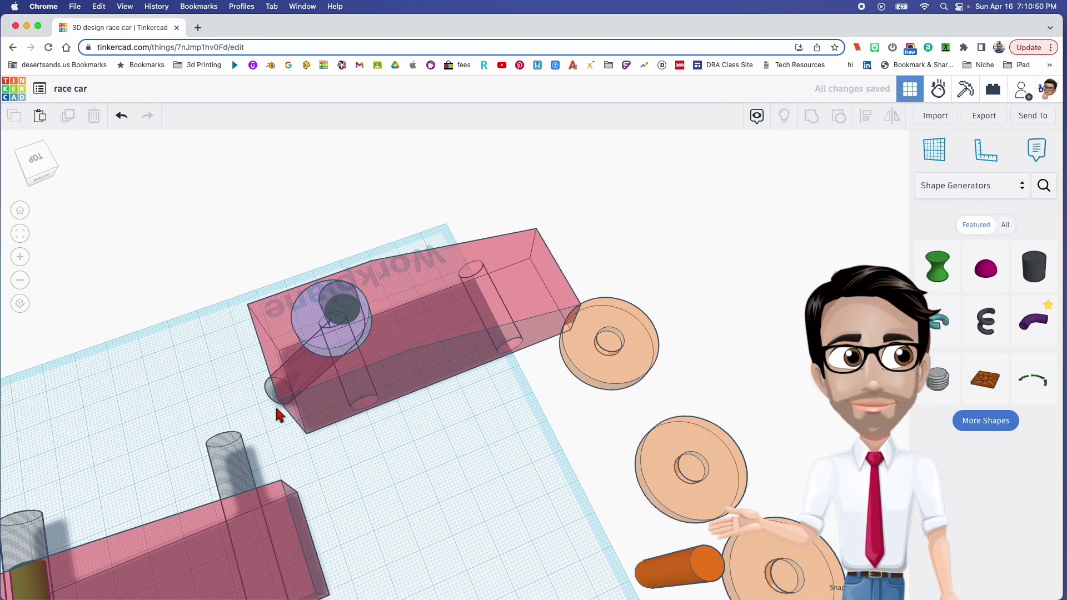
{"action": "right_click_drag", "start_coordinate": [305, 408], "coordinate": [346, 282]}
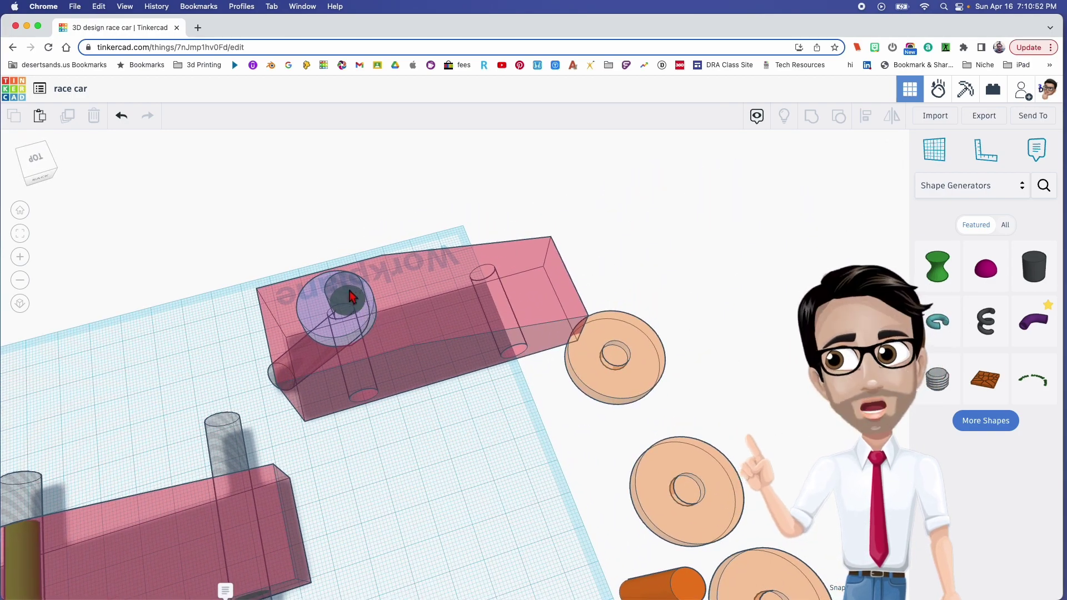
{"action": "scroll", "coordinate": [313, 305], "scroll_direction": "up", "scroll_amount": 3}
{"action": "right_click_drag", "start_coordinate": [336, 318], "coordinate": [323, 242]}
{"action": "left_click", "coordinate": [323, 245]}
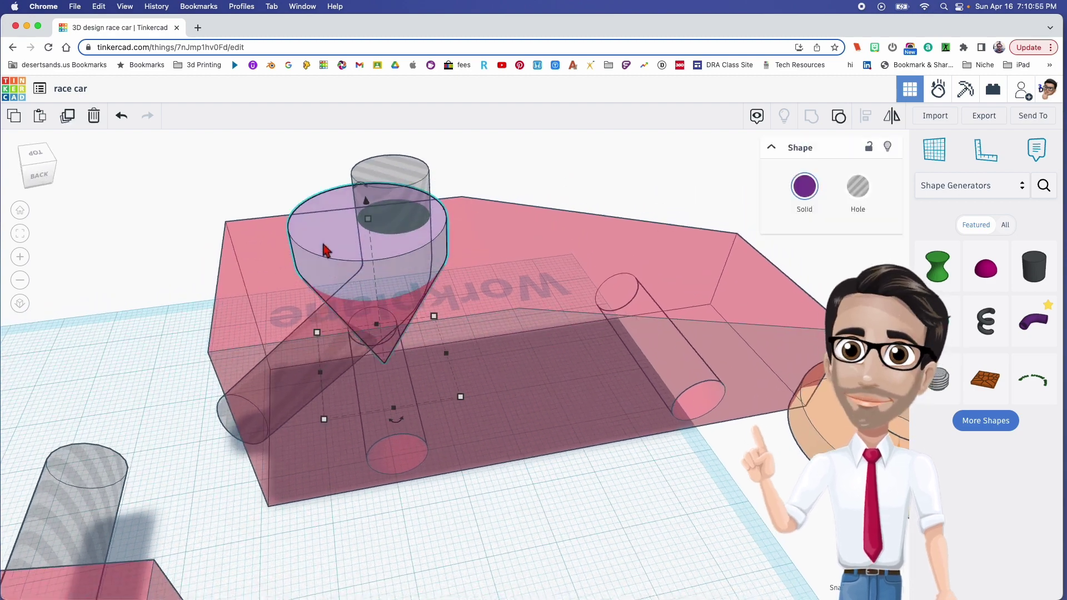
{"action": "left_click", "coordinate": [384, 187], "text": "shift"}
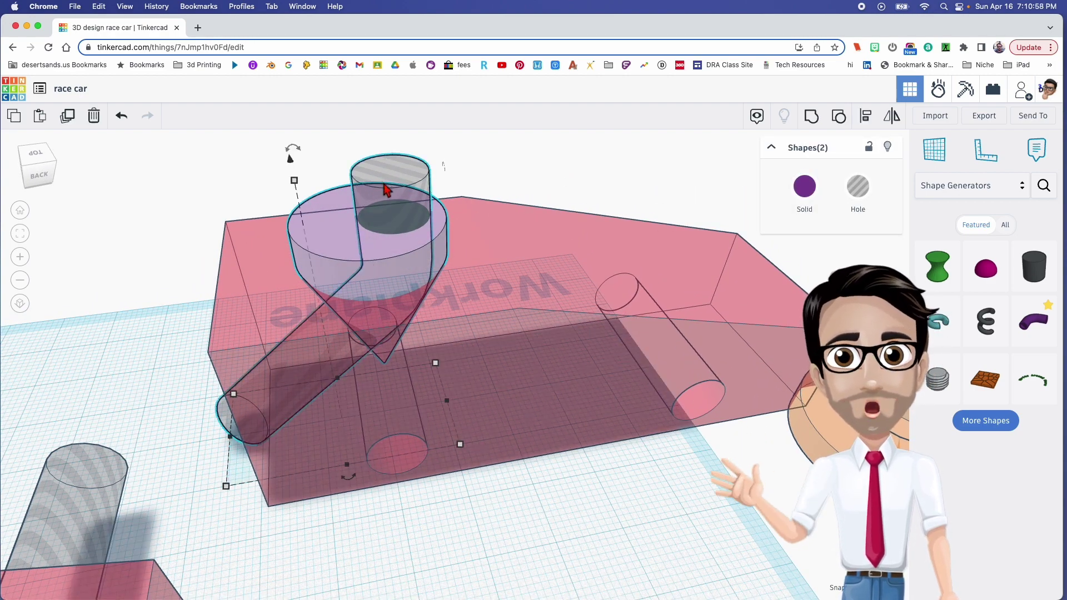
{"action": "key", "text": "l"}
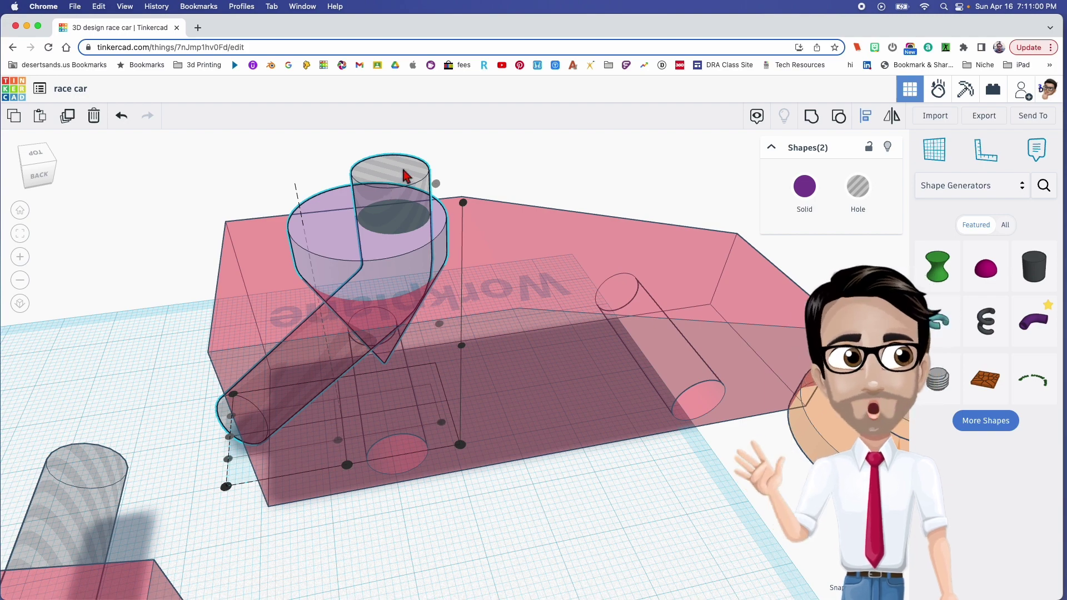
{"action": "left_click", "coordinate": [403, 175]}
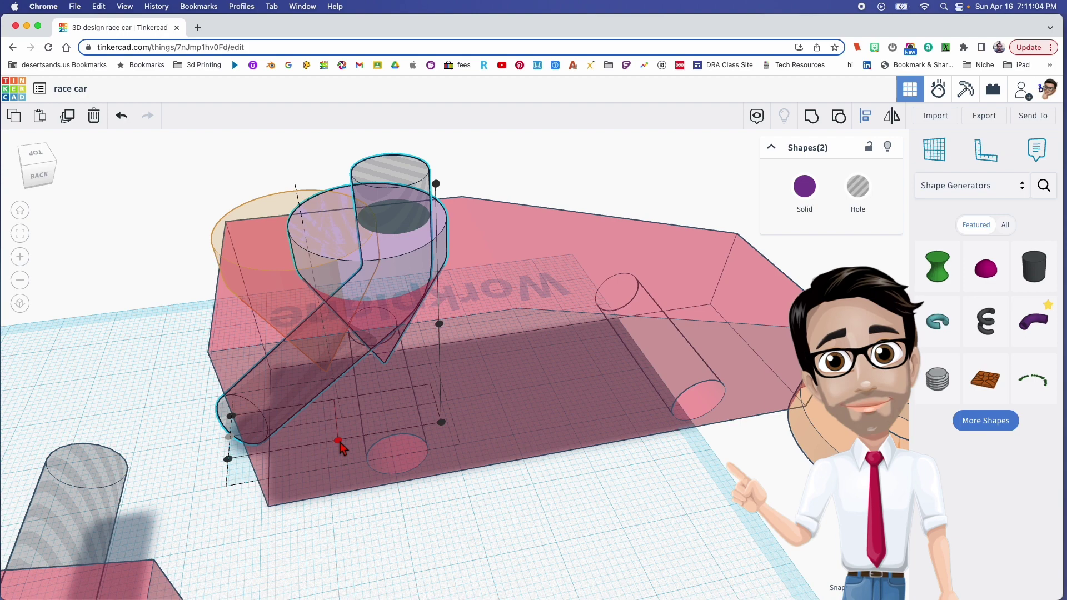
{"action": "left_click", "coordinate": [393, 169]}
Shift the purple cone part forward along the car body so it sits centered around the pipe's upright end
{"action": "right_click_drag", "start_coordinate": [424, 292], "coordinate": [314, 337]}
{"action": "right_click_drag", "start_coordinate": [255, 362], "coordinate": [507, 410]}
{"action": "left_click", "coordinate": [650, 391]}
{"action": "right_click_drag", "start_coordinate": [486, 333], "coordinate": [478, 350]}
{"action": "left_click", "coordinate": [530, 313]}
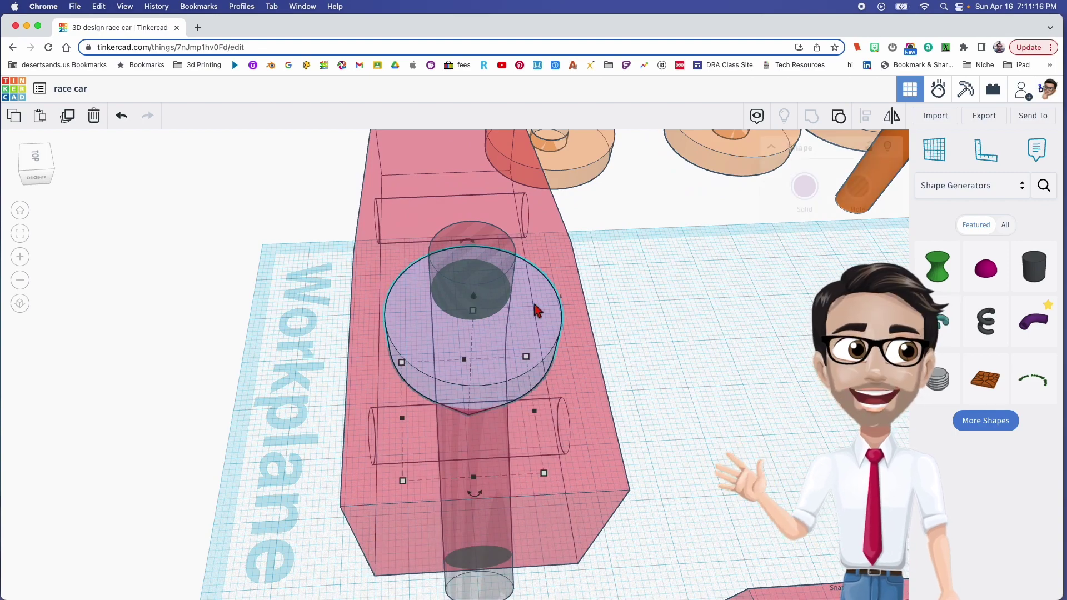
{"action": "right_click_drag", "start_coordinate": [535, 311], "coordinate": [362, 290]}
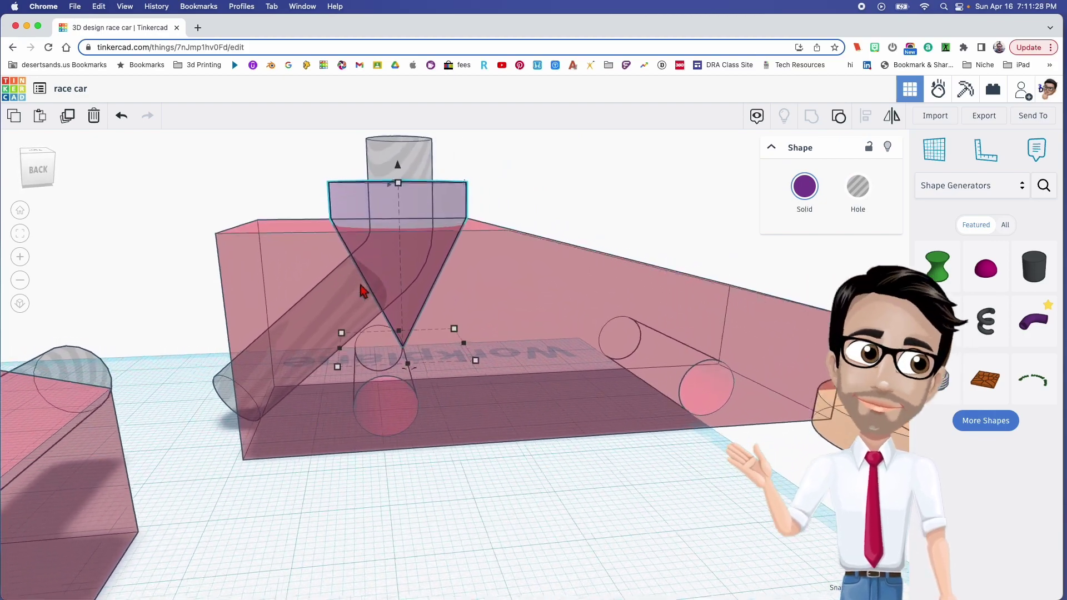
Raise the purple cone part by 6 mm, to 17 mm above the workplane
{"action": "right_click_drag", "start_coordinate": [429, 294], "coordinate": [419, 337]}
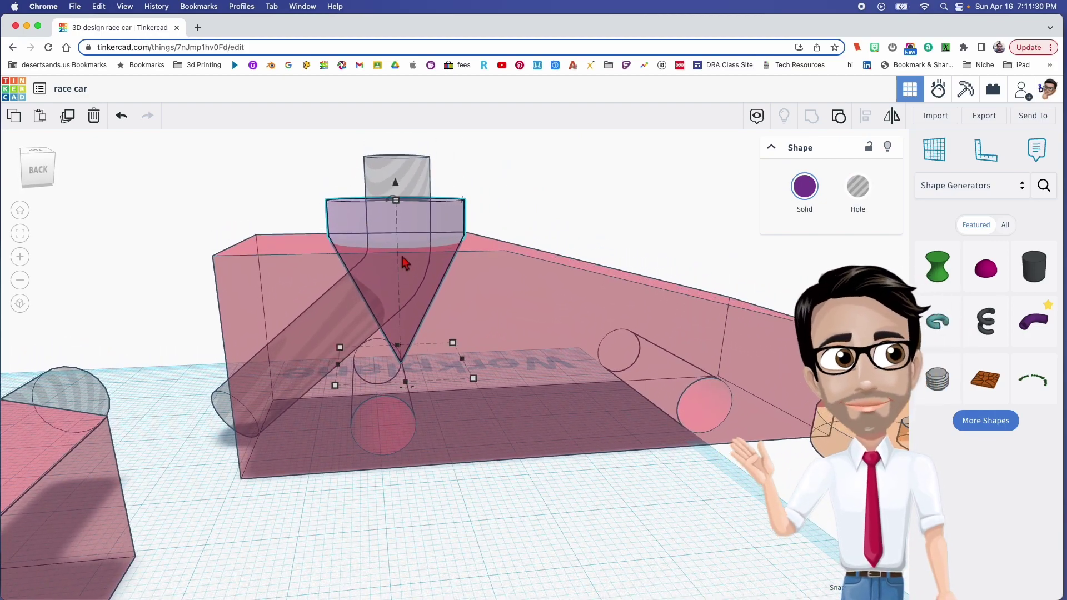
{"action": "right_click_drag", "start_coordinate": [408, 272], "coordinate": [406, 303]}
{"action": "right_click_drag", "start_coordinate": [406, 343], "coordinate": [404, 304]}
{"action": "right_click_drag", "start_coordinate": [382, 214], "coordinate": [379, 259]}
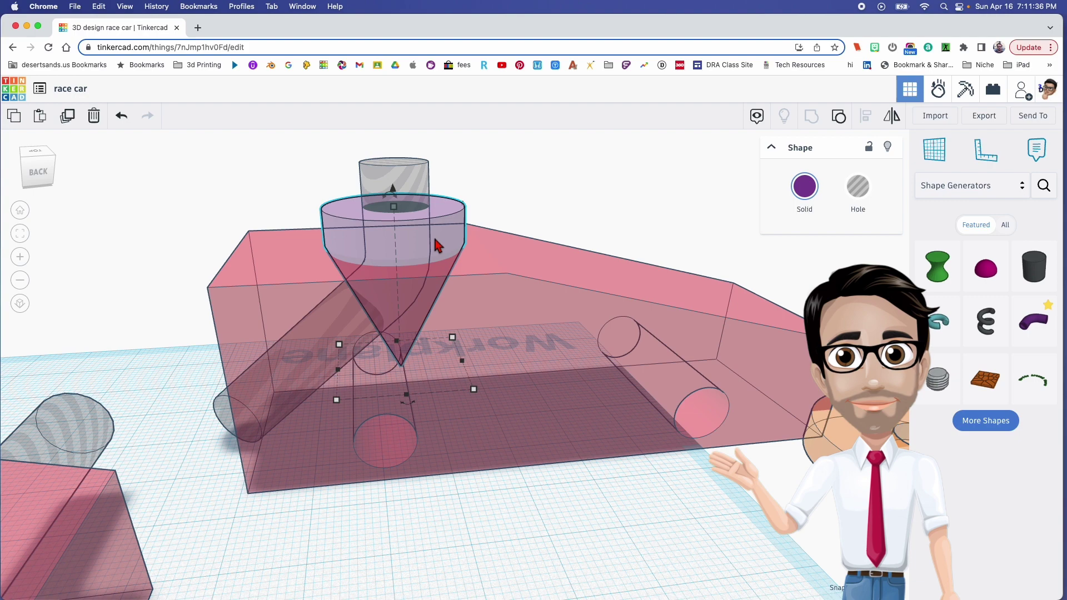
{"action": "left_click_drag", "start_coordinate": [394, 194], "coordinate": [388, 144]}
{"action": "mouse_move", "coordinate": [399, 181]}
{"action": "right_mouse_down"}
{"action": "mouse_move", "coordinate": [406, 210]}
{"action": "mouse_move", "coordinate": [412, 179]}
{"action": "mouse_move", "coordinate": [398, 176]}
{"action": "right_mouse_up"}
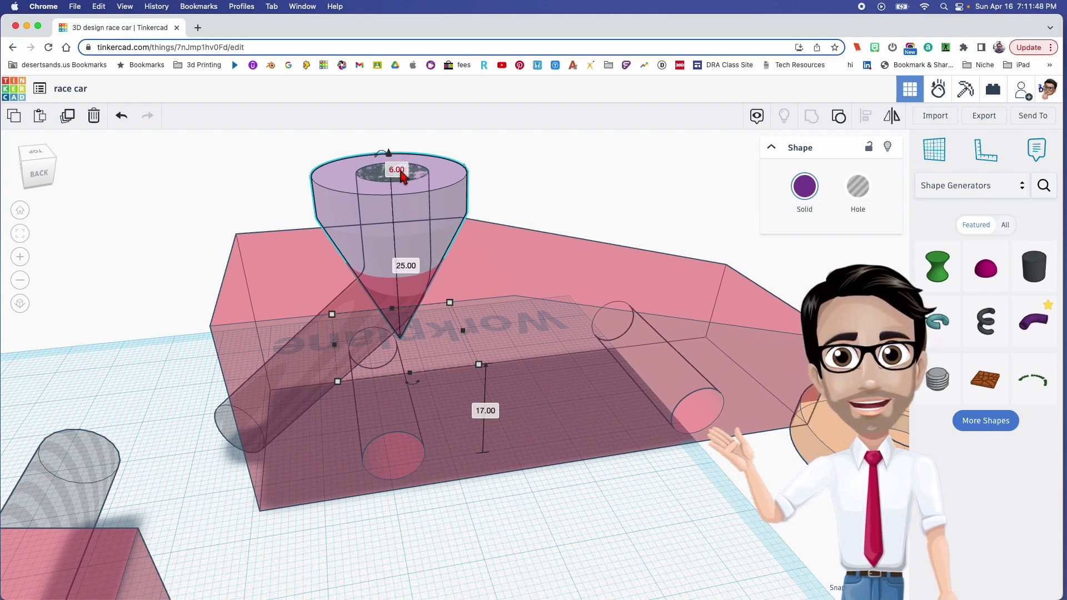
Increase the bent pipe hole's lead-in length so its upright end extends above the purple cone part
{"action": "right_click_drag", "start_coordinate": [392, 224], "coordinate": [388, 202]}
{"action": "left_click", "coordinate": [228, 428]}
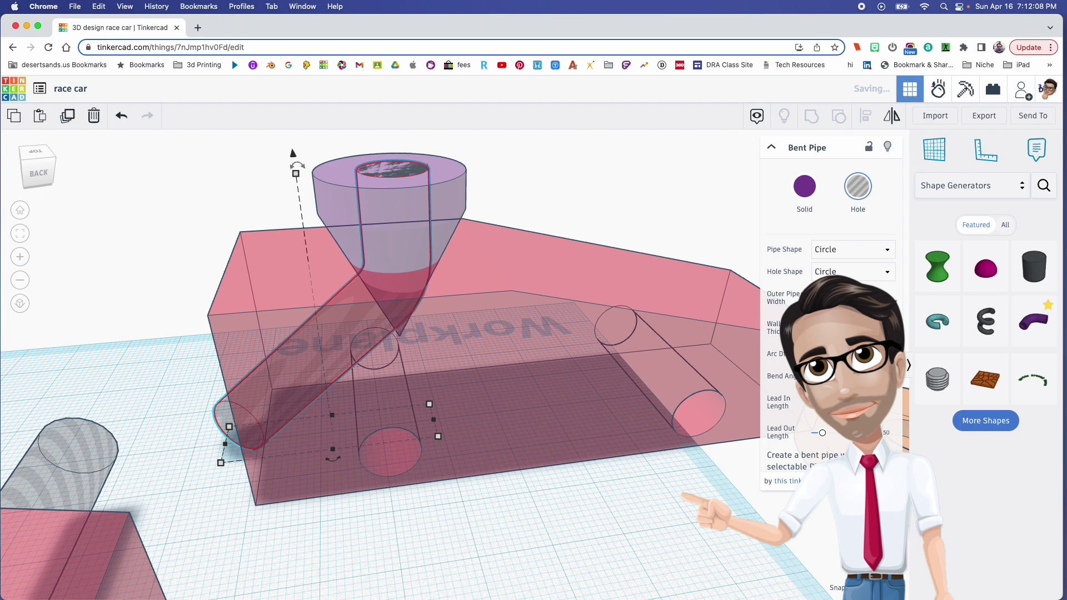
{"action": "middle_click_drag", "start_coordinate": [481, 277], "coordinate": [476, 342]}
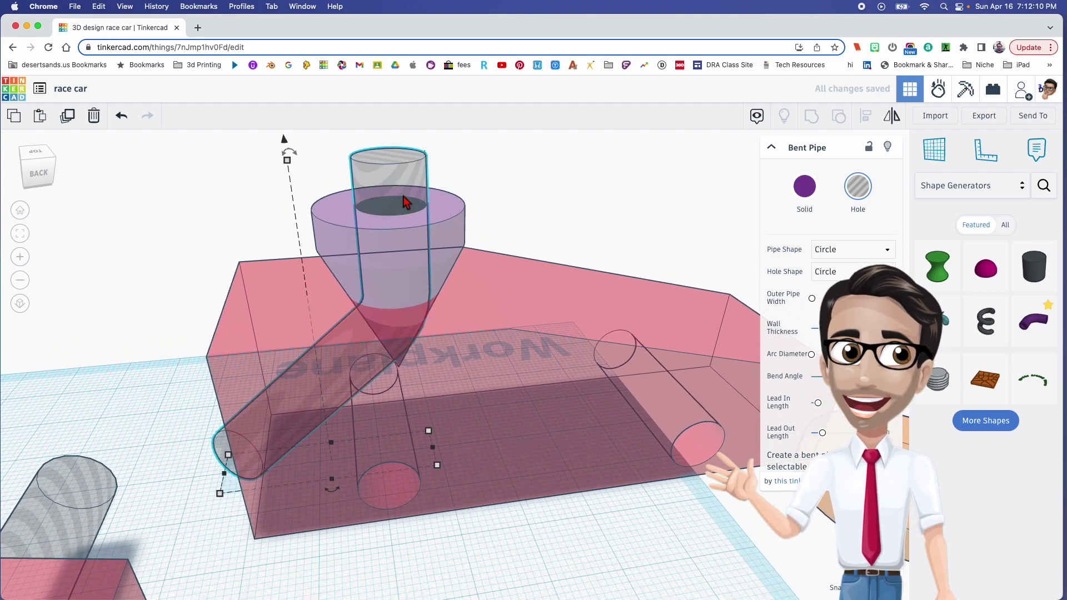
Try raising the purple cone part another 6 mm, then lower it back into the car body
{"action": "left_click", "coordinate": [414, 214]}
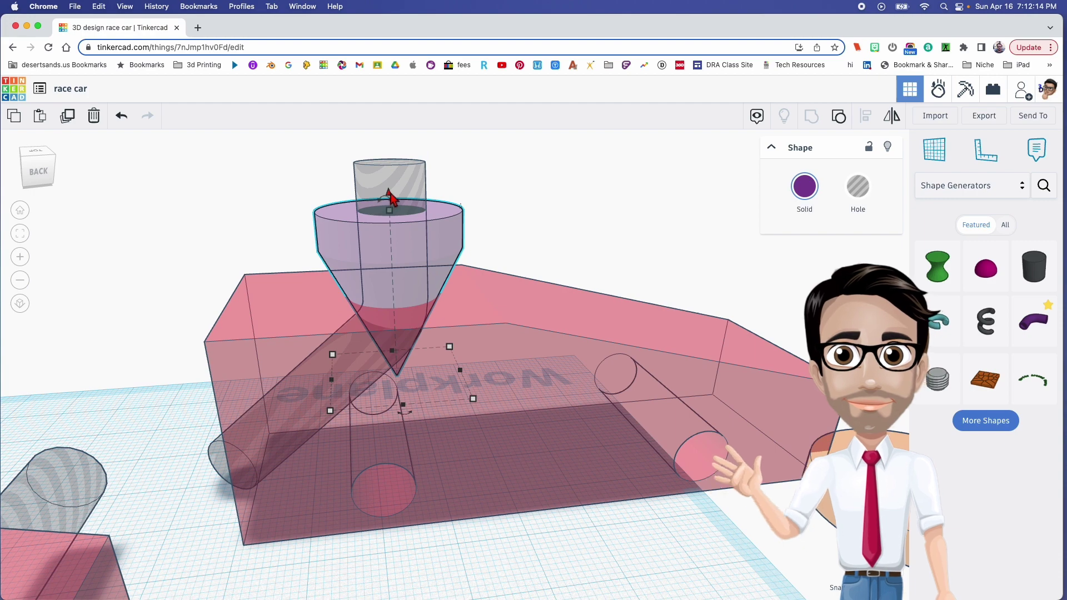
{"action": "left_click_drag", "start_coordinate": [390, 198], "coordinate": [388, 142]}
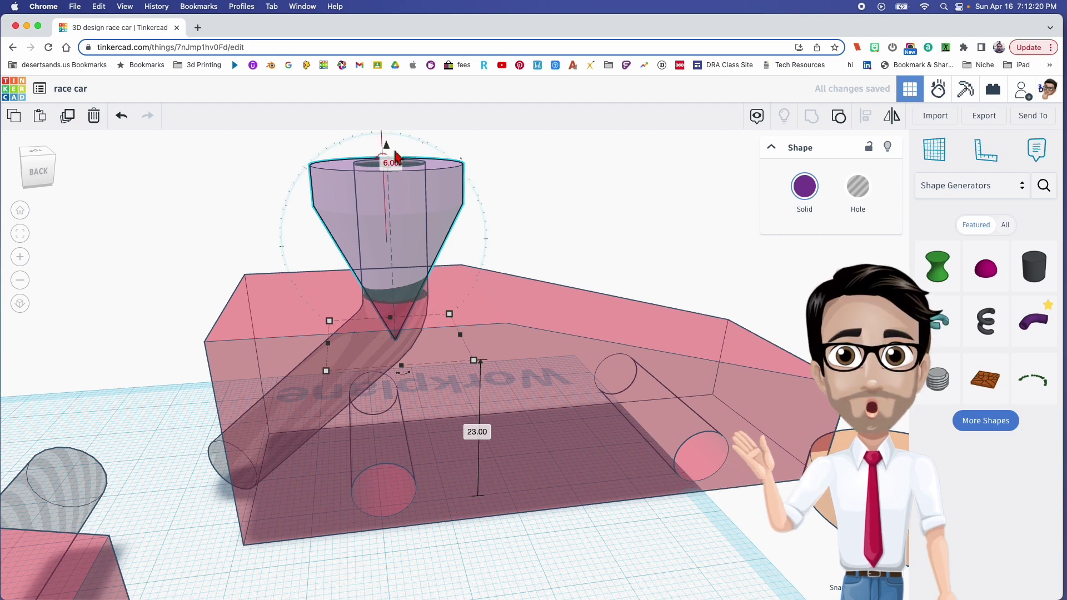
{"action": "left_click_drag", "start_coordinate": [388, 149], "coordinate": [411, 200]}
{"action": "right_click_drag", "start_coordinate": [412, 200], "coordinate": [439, 214]}
{"action": "right_click_drag", "start_coordinate": [362, 322], "coordinate": [469, 297]}
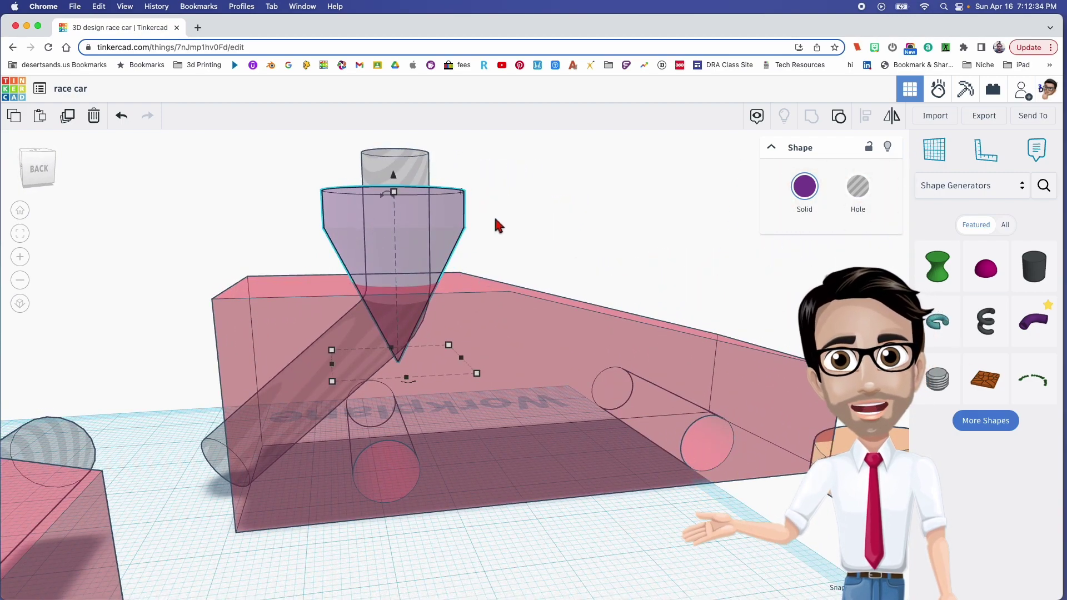
Move two of the loose wheels next to one long side of the car body, one near each axle hole
{"action": "left_click", "coordinate": [422, 250]}
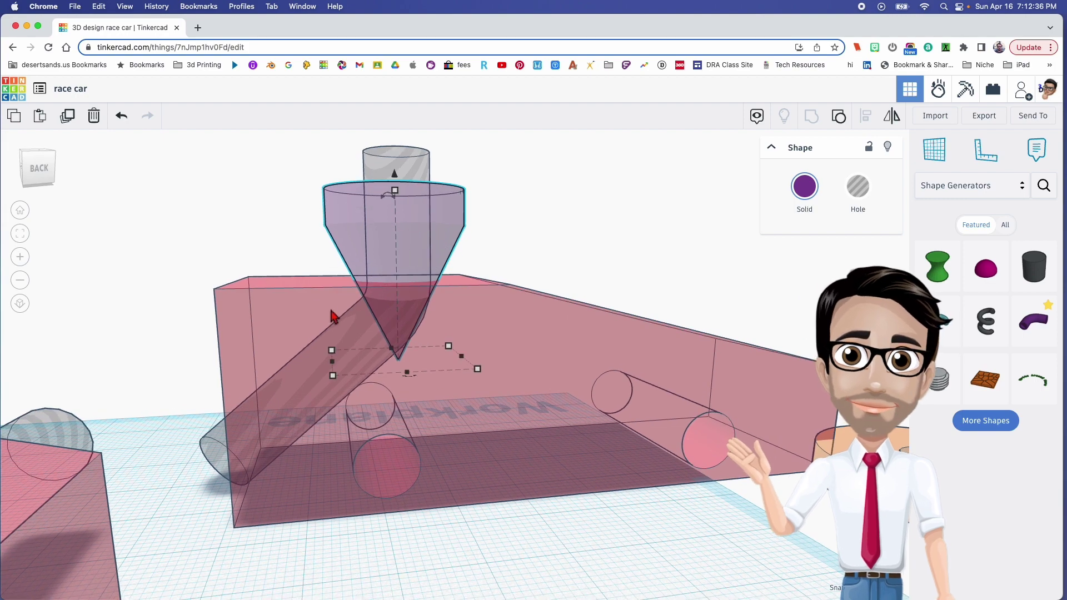
{"action": "right_click_drag", "start_coordinate": [331, 308], "coordinate": [343, 322]}
{"action": "scroll", "coordinate": [550, 307], "scroll_direction": "down", "scroll_amount": 5}
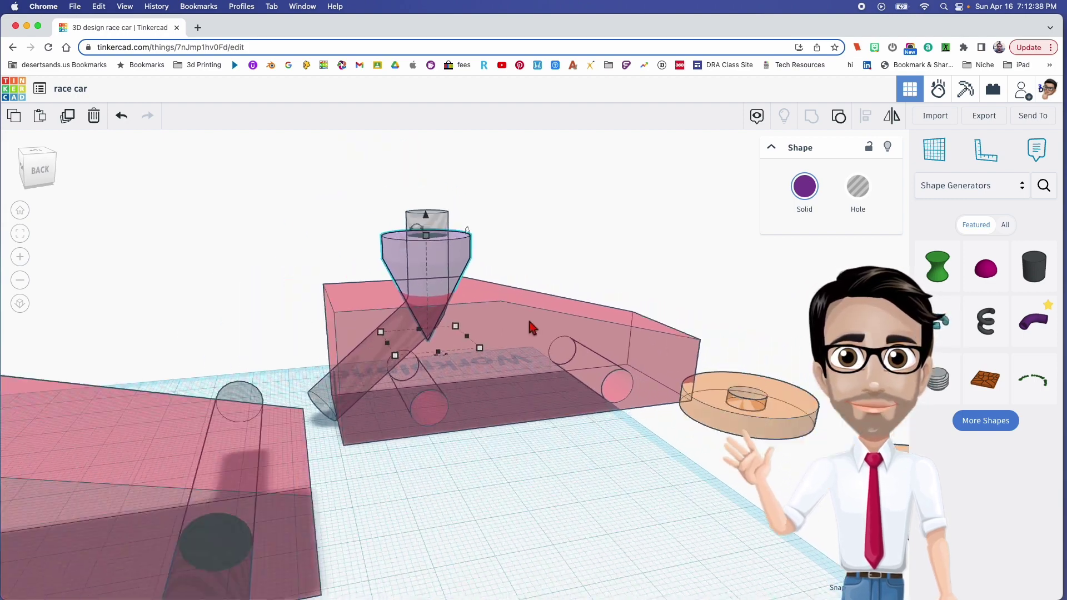
{"action": "right_click_drag", "start_coordinate": [547, 362], "coordinate": [456, 364]}
{"action": "right_click_drag", "start_coordinate": [563, 360], "coordinate": [397, 388]}
{"action": "middle_click_drag", "start_coordinate": [398, 522], "coordinate": [448, 405]}
{"action": "scroll", "coordinate": [457, 459], "scroll_direction": "down", "scroll_amount": 2}
{"action": "left_click_drag", "start_coordinate": [514, 431], "coordinate": [450, 400]}
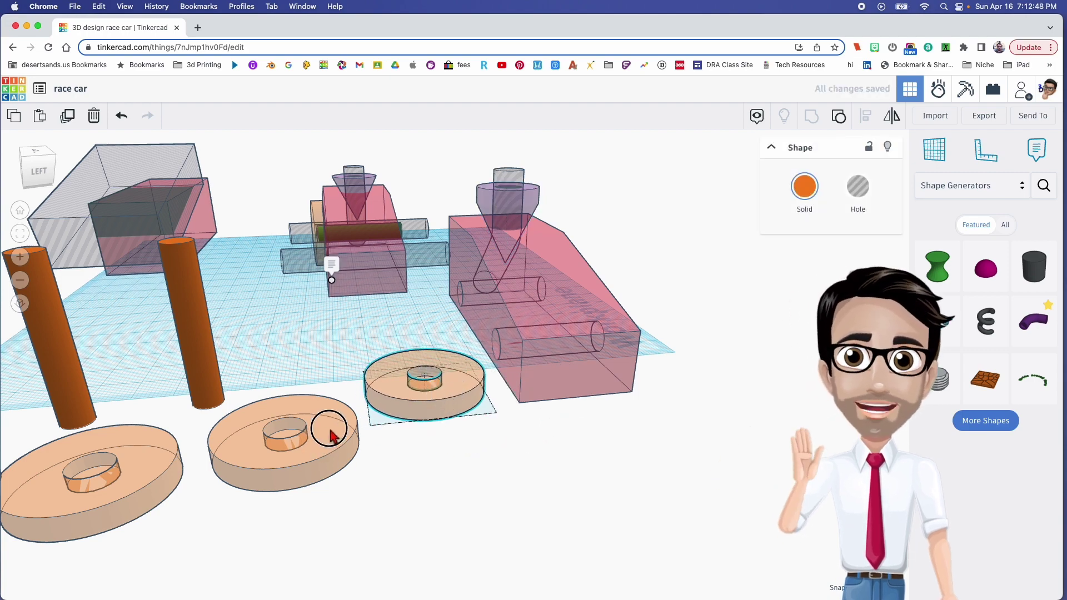
{"action": "left_click_drag", "start_coordinate": [326, 431], "coordinate": [421, 312]}
{"action": "scroll", "coordinate": [435, 332], "scroll_direction": "up", "scroll_amount": 1}
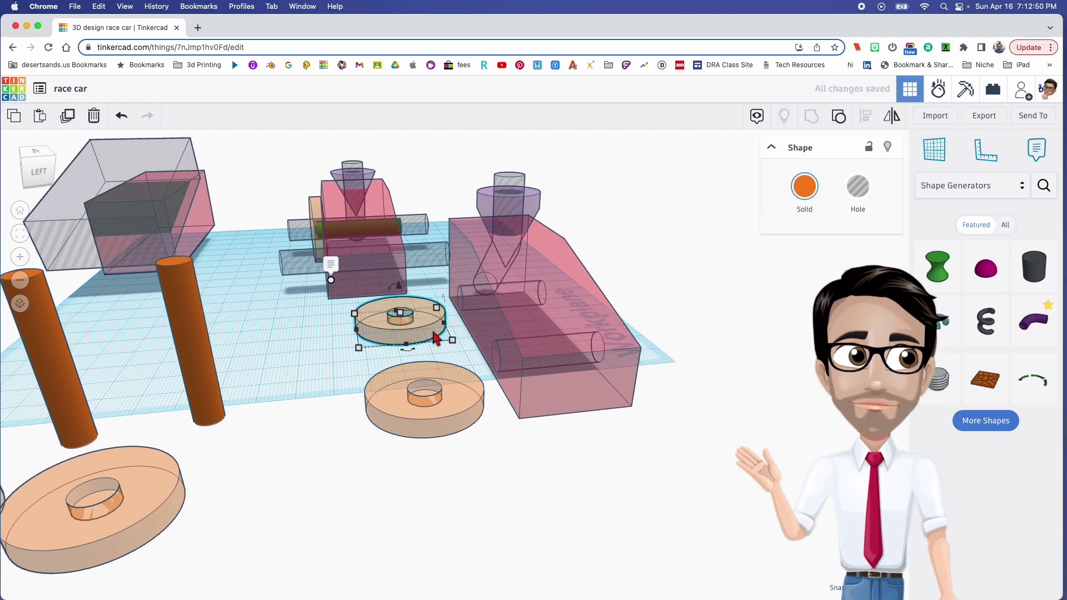
Move the remaining two wheels to the opposite long side of the car body, one near each axle hole
{"action": "left_click_drag", "start_coordinate": [183, 503], "coordinate": [714, 361]}
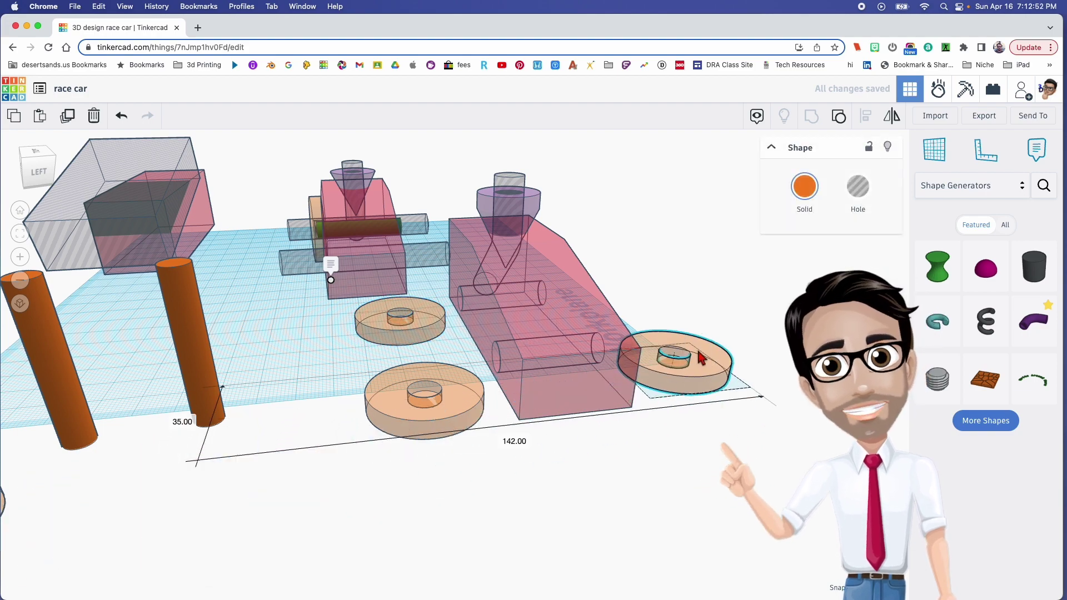
{"action": "scroll", "coordinate": [11, 519], "scroll_direction": "down", "scroll_amount": 2}
{"action": "left_click_drag", "start_coordinate": [10, 517], "coordinate": [590, 311]}
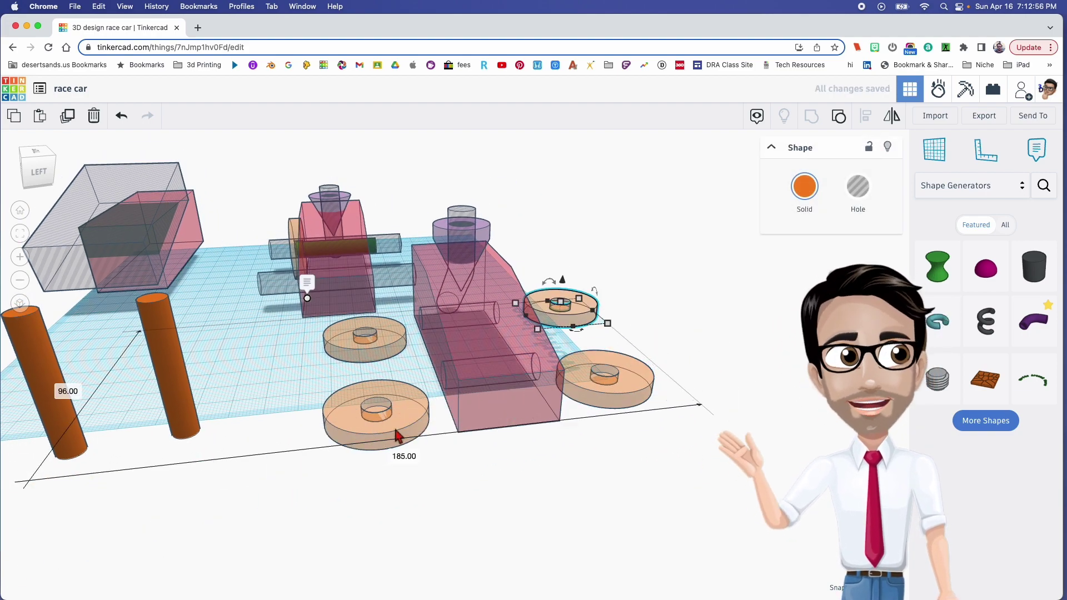
Group the car body, purple cone part and bent pipe hole into a single shape
{"action": "scroll", "coordinate": [392, 432], "scroll_direction": "up", "scroll_amount": 1}
{"action": "right_click_drag", "start_coordinate": [411, 376], "coordinate": [460, 269]}
{"action": "left_click", "coordinate": [461, 326]}
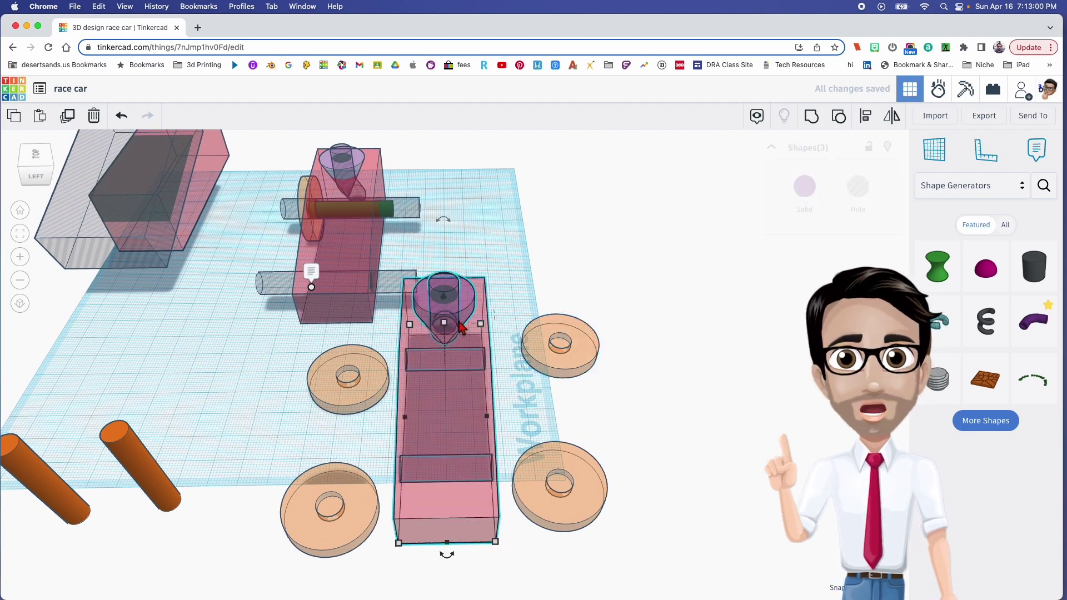
{"action": "key", "text": "super+g"}
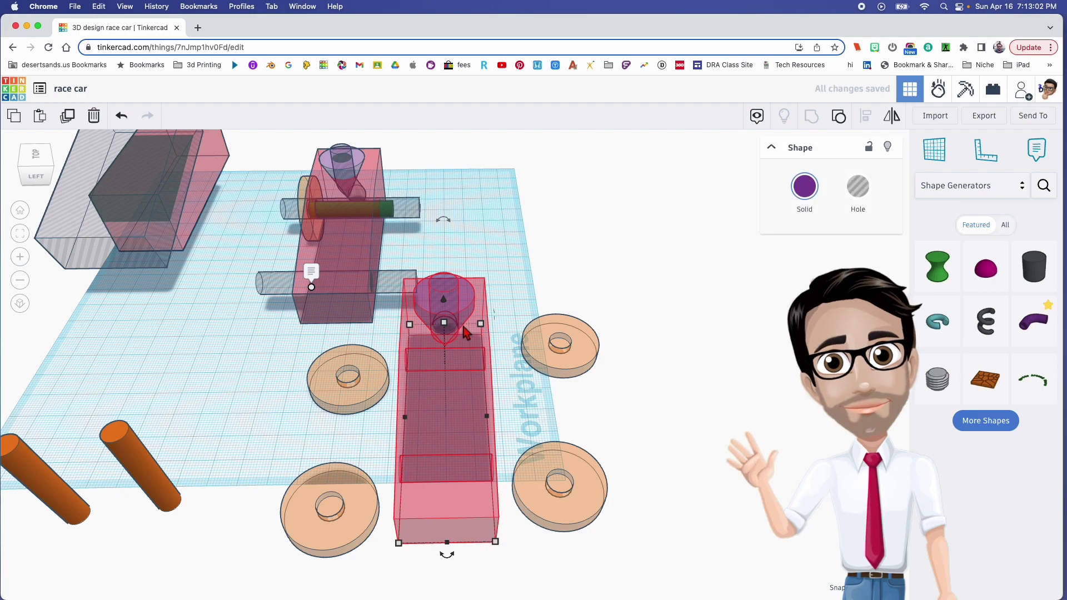
Lay one orange axle cylinder horizontal and place it across the car body at the nose-end axle hole
{"action": "mouse_move", "coordinate": [484, 373]}
{"action": "right_mouse_down"}
{"action": "mouse_move", "coordinate": [584, 364]}
{"action": "mouse_move", "coordinate": [469, 376]}
{"action": "right_mouse_up"}
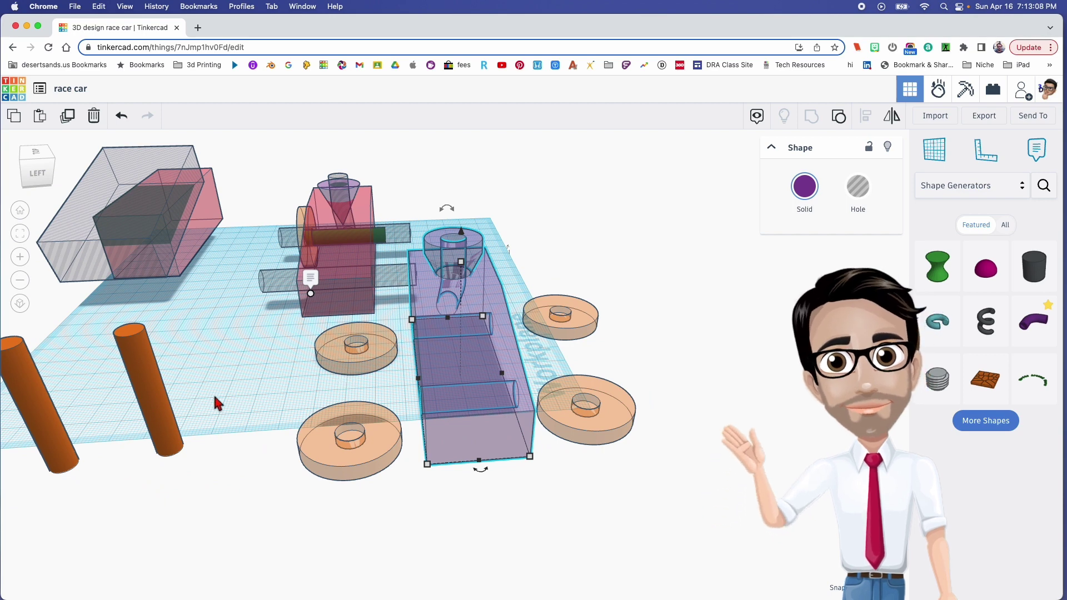
{"action": "left_click_drag", "start_coordinate": [172, 421], "coordinate": [461, 461]}
{"action": "left_click_drag", "start_coordinate": [450, 354], "coordinate": [519, 431]}
{"action": "left_click_drag", "start_coordinate": [453, 439], "coordinate": [489, 381]}
Lay the second orange axle cylinder horizontal, then lower and position it in the axle hole near the cone part
{"action": "left_click_drag", "start_coordinate": [41, 416], "coordinate": [367, 321]}
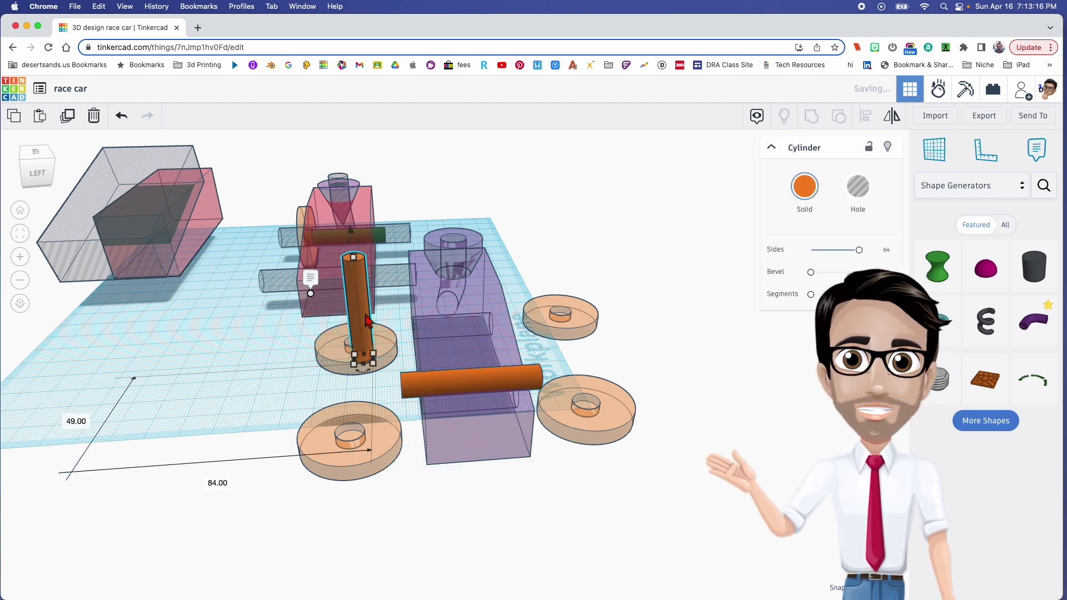
{"action": "left_click_drag", "start_coordinate": [358, 243], "coordinate": [417, 314]}
{"action": "right_click_drag", "start_coordinate": [417, 314], "coordinate": [557, 312]}
{"action": "left_click_drag", "start_coordinate": [560, 316], "coordinate": [522, 293]}
{"action": "left_click_drag", "start_coordinate": [523, 247], "coordinate": [523, 273]}
{"action": "left_click", "coordinate": [528, 312]}
{"action": "left_click_drag", "start_coordinate": [530, 319], "coordinate": [526, 313]}
Lower the nose-end axle and nudge it sideways to line up with its hole in the body
{"action": "left_click_drag", "start_coordinate": [684, 288], "coordinate": [648, 286]}
{"action": "left_click_drag", "start_coordinate": [643, 240], "coordinate": [656, 281]}
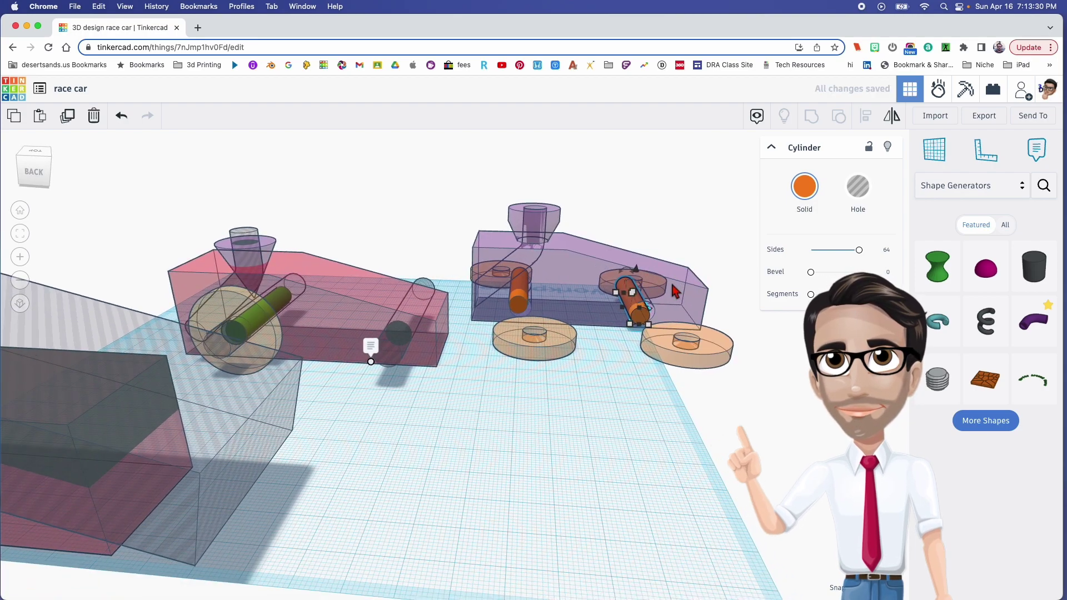
{"action": "key", "text": "f"}
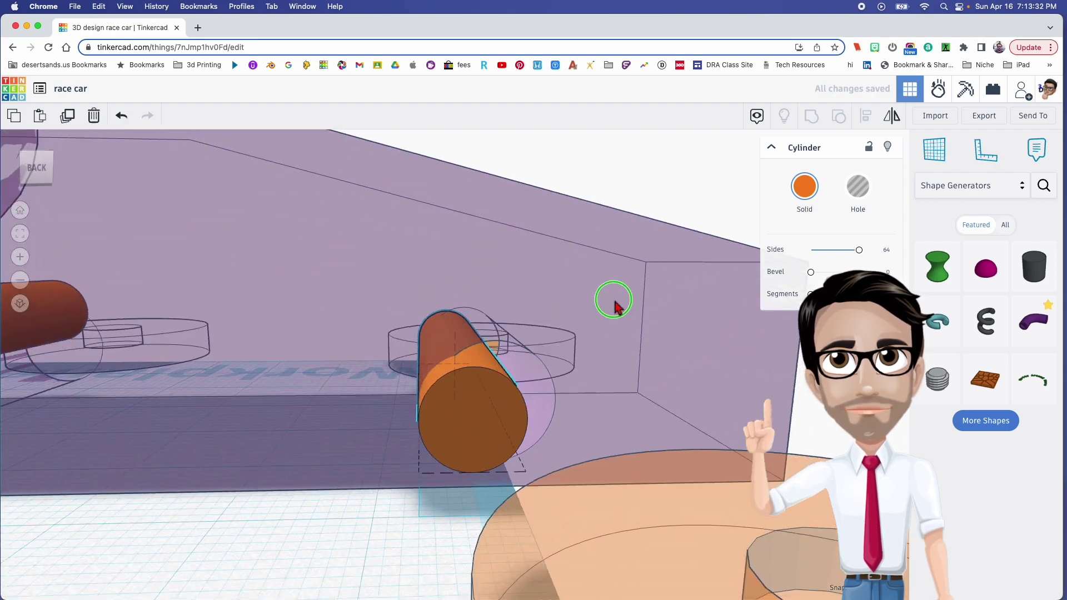
{"action": "key", "text": "Right"}
{"action": "key", "text": "Right"}
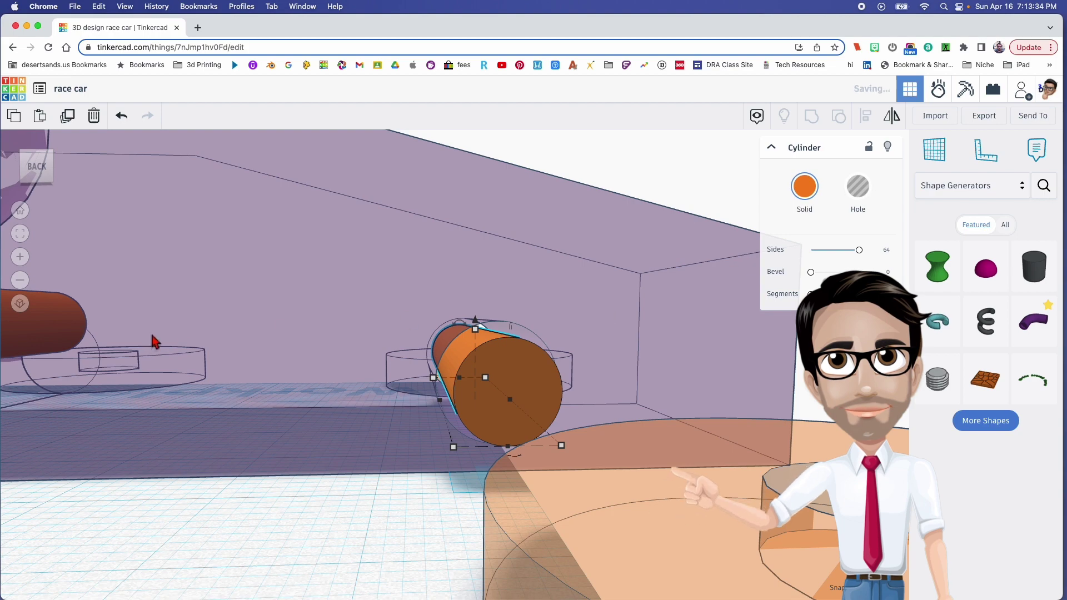
Shift the cone-end axle crosswise so it protrudes on both sides, and move the nearby nose-end wheel closer to its axle
{"action": "middle_click_drag", "start_coordinate": [488, 333], "coordinate": [531, 333]}
{"action": "middle_click_drag", "start_coordinate": [118, 396], "coordinate": [250, 412]}
{"action": "left_click", "coordinate": [79, 332]}
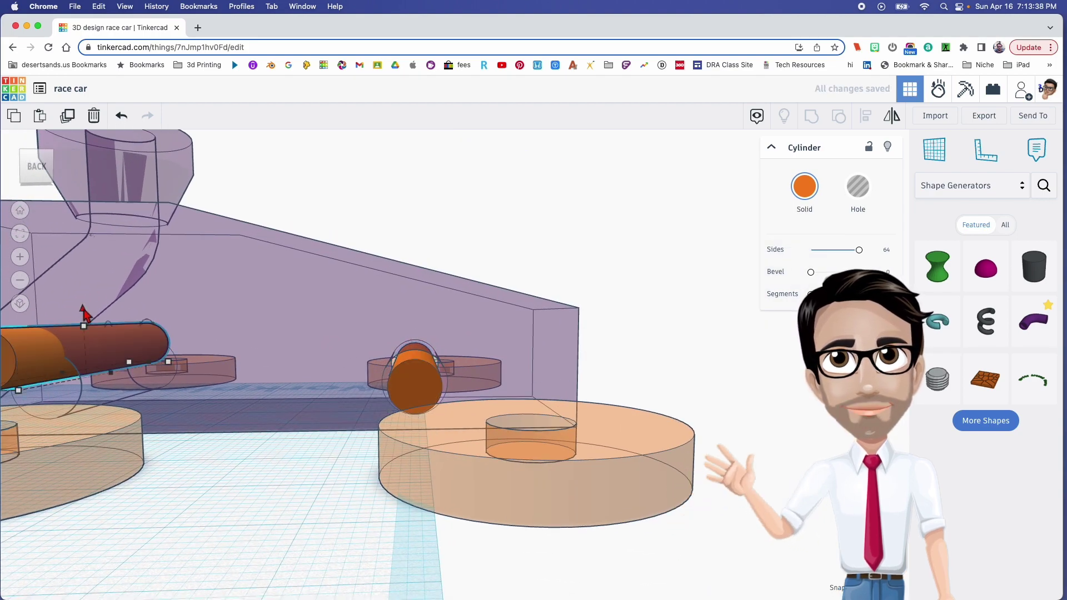
{"action": "right_click_drag", "start_coordinate": [321, 341], "coordinate": [238, 365]}
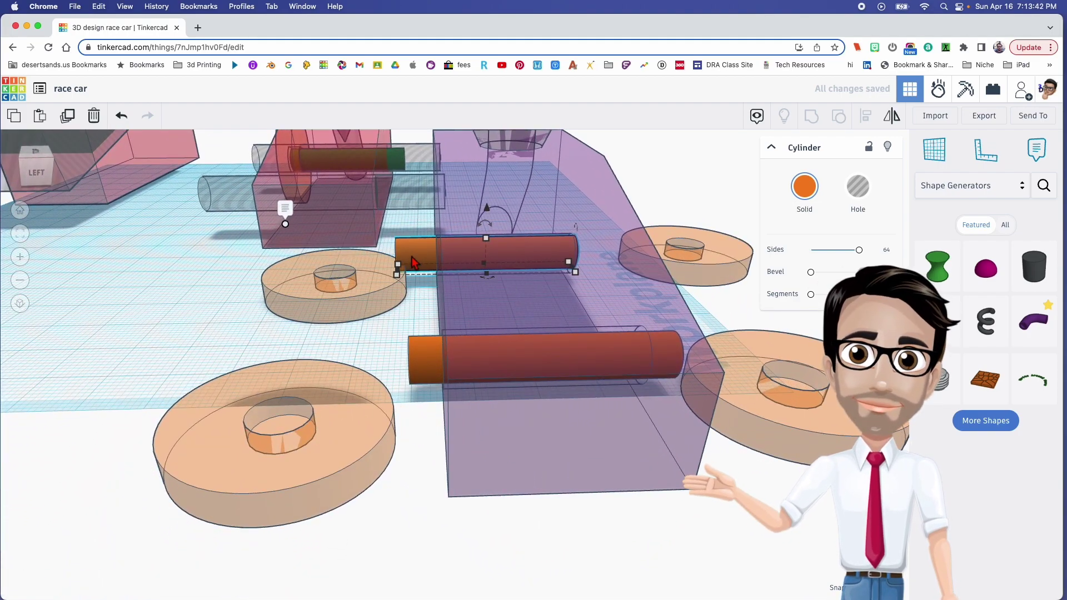
{"action": "left_click_drag", "start_coordinate": [414, 262], "coordinate": [429, 285]}
{"action": "left_click_drag", "start_coordinate": [331, 387], "coordinate": [345, 351]}
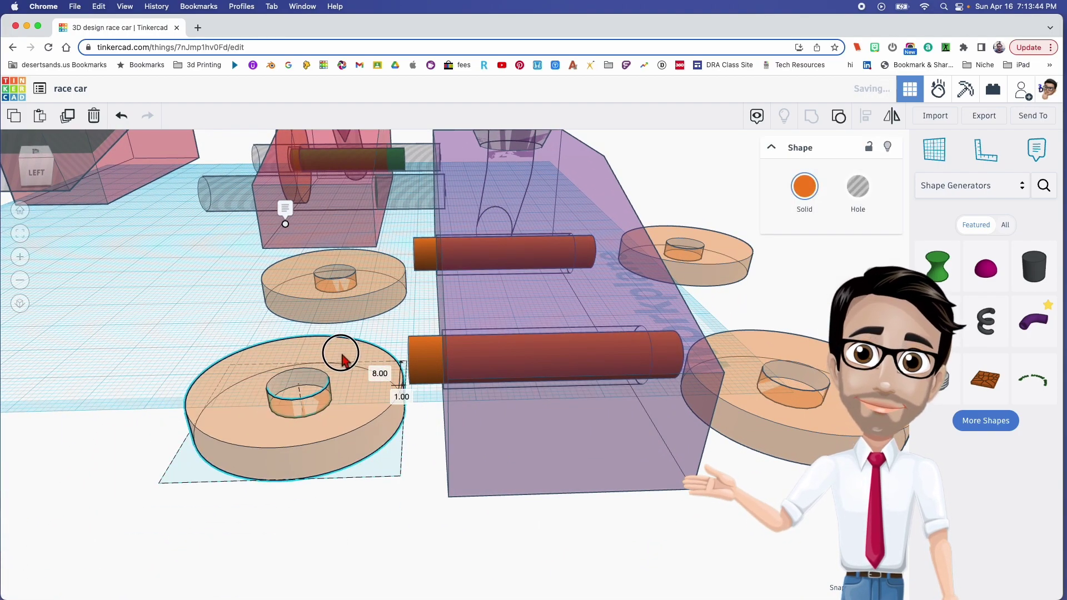
Select the car body with both axles and rotate them together 90° onto the body's side
{"action": "left_click", "coordinate": [148, 343]}
{"action": "right_click_drag", "start_coordinate": [148, 344], "coordinate": [241, 391]}
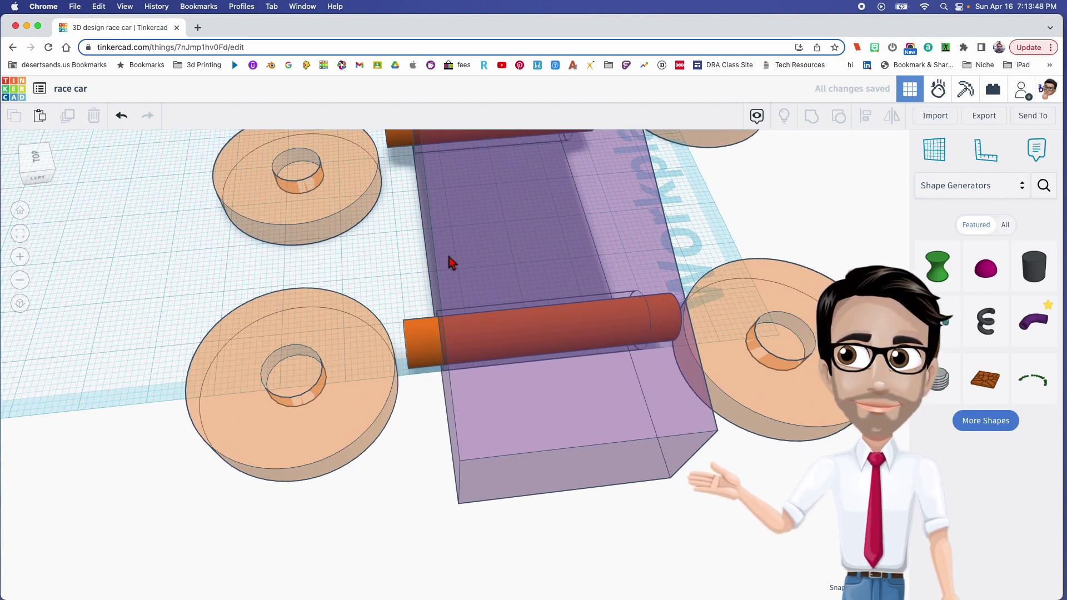
{"action": "scroll", "coordinate": [450, 262], "scroll_direction": "down", "scroll_amount": 5}
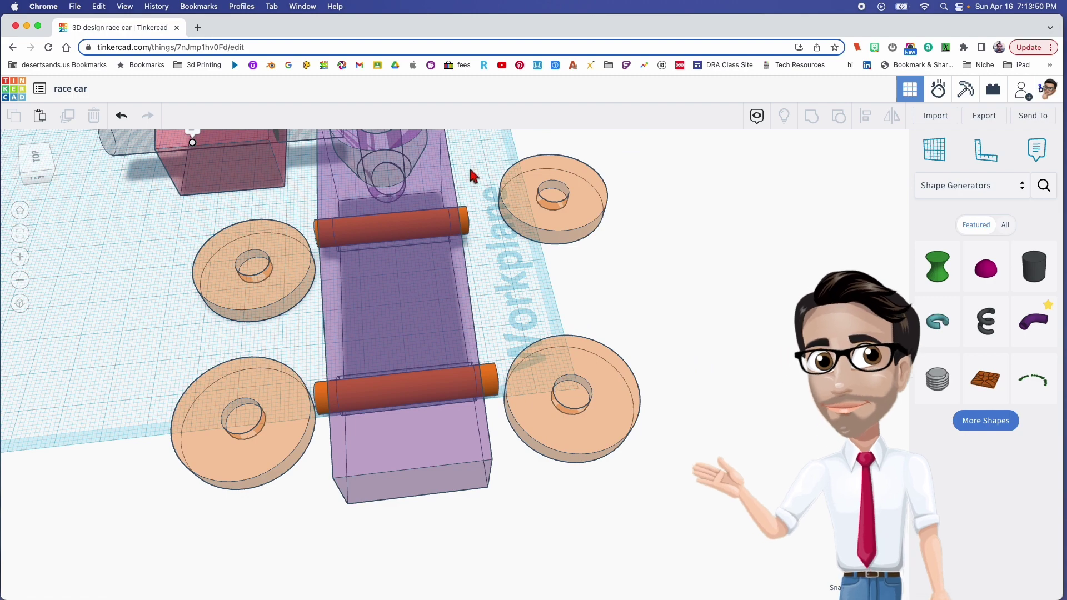
{"action": "left_click_drag", "start_coordinate": [412, 428], "coordinate": [405, 411]}
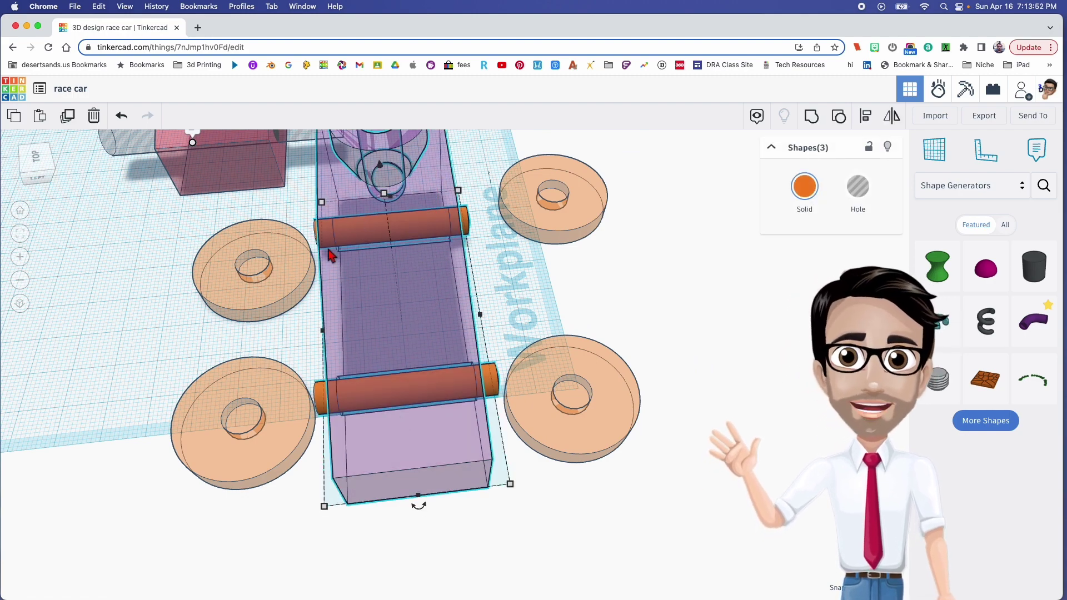
{"action": "scroll", "coordinate": [413, 275], "scroll_direction": "down", "scroll_amount": 2}
{"action": "middle_click_drag", "start_coordinate": [412, 271], "coordinate": [425, 340]}
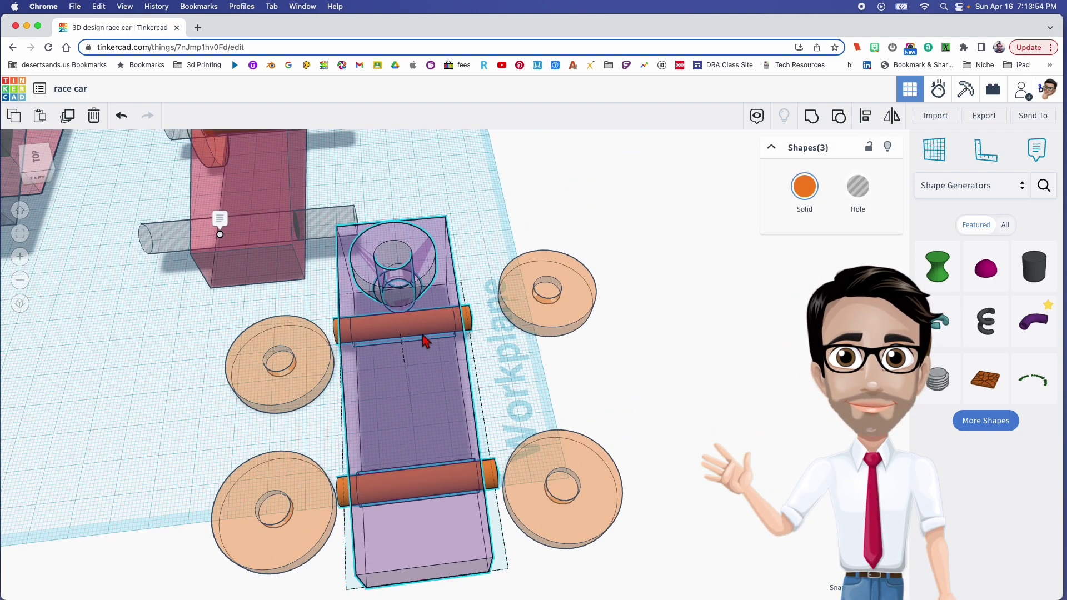
{"action": "left_click_drag", "start_coordinate": [385, 180], "coordinate": [314, 253]}
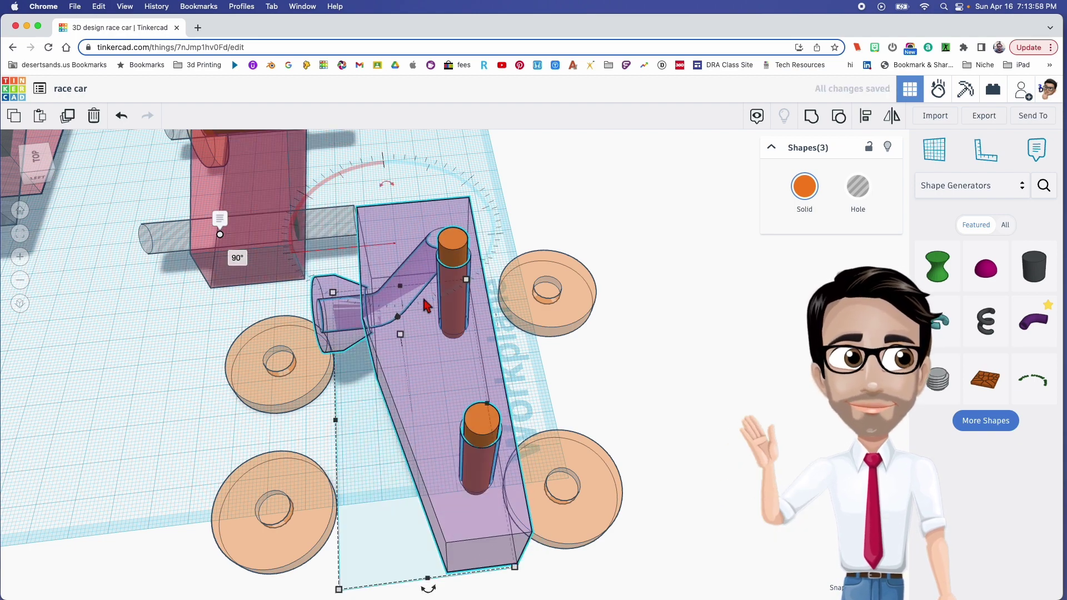
Move the tipped car and axles over two wheels, and adjust both wheels so the axle ends sit inside their center holes
{"action": "left_click_drag", "start_coordinate": [451, 362], "coordinate": [209, 398]}
{"action": "right_click_drag", "start_coordinate": [353, 410], "coordinate": [392, 536]}
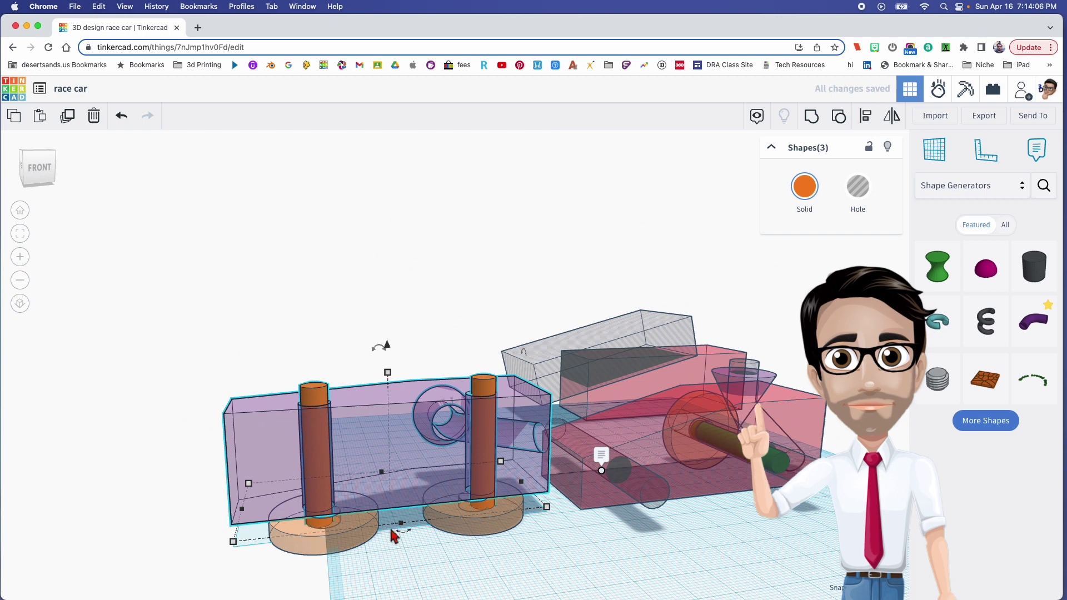
{"action": "left_click", "coordinate": [380, 578]}
{"action": "left_click", "coordinate": [325, 543]}
{"action": "left_click_drag", "start_coordinate": [337, 550], "coordinate": [338, 552]}
{"action": "left_click_drag", "start_coordinate": [505, 534], "coordinate": [500, 527]}
Examine from several sides how the upright axles fit in the wheel holes and how the wheels sit beneath the car
{"action": "scroll", "coordinate": [417, 528], "scroll_direction": "up", "scroll_amount": 5}
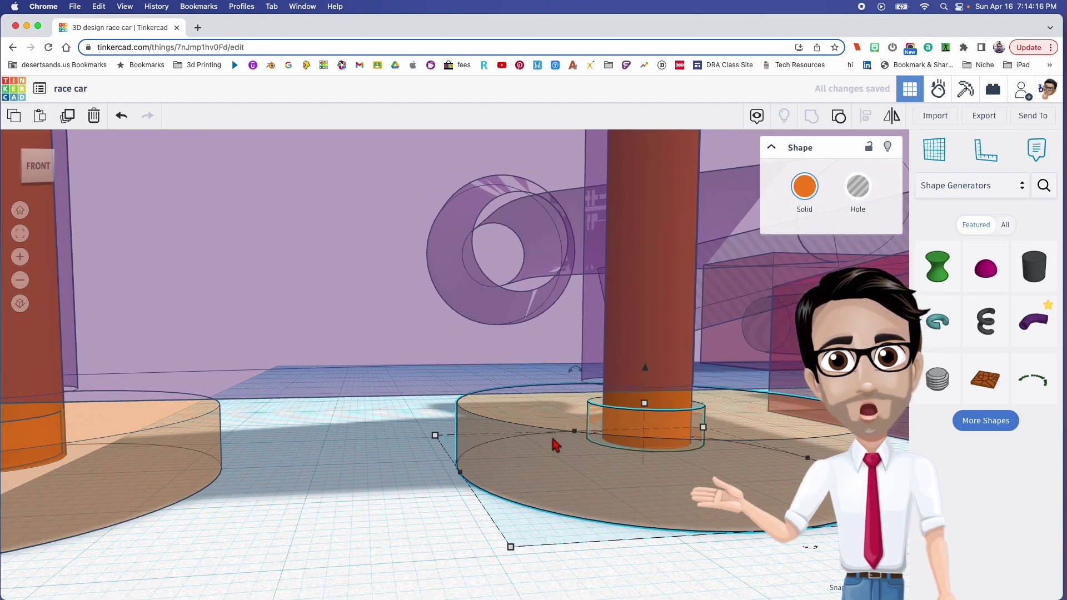
{"action": "scroll", "coordinate": [555, 443], "scroll_direction": "down", "scroll_amount": 5}
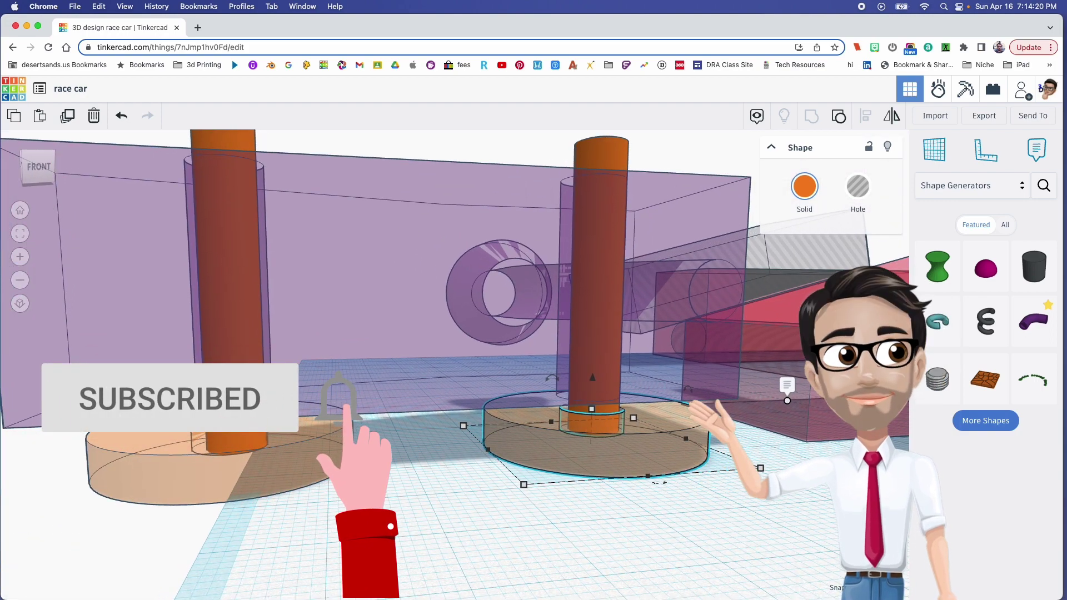
{"action": "scroll", "coordinate": [376, 452], "scroll_direction": "down", "scroll_amount": 3}
{"action": "right_click_drag", "start_coordinate": [375, 454], "coordinate": [467, 429]}
{"action": "scroll", "coordinate": [467, 428], "scroll_direction": "down", "scroll_amount": 3}
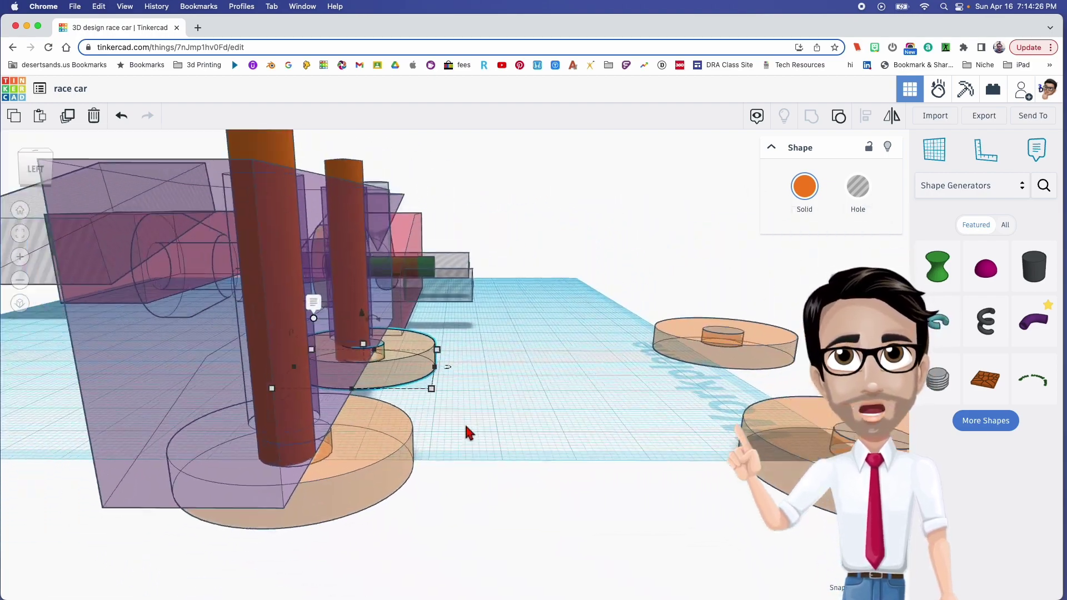
{"action": "middle_click_drag", "start_coordinate": [455, 418], "coordinate": [477, 436]}
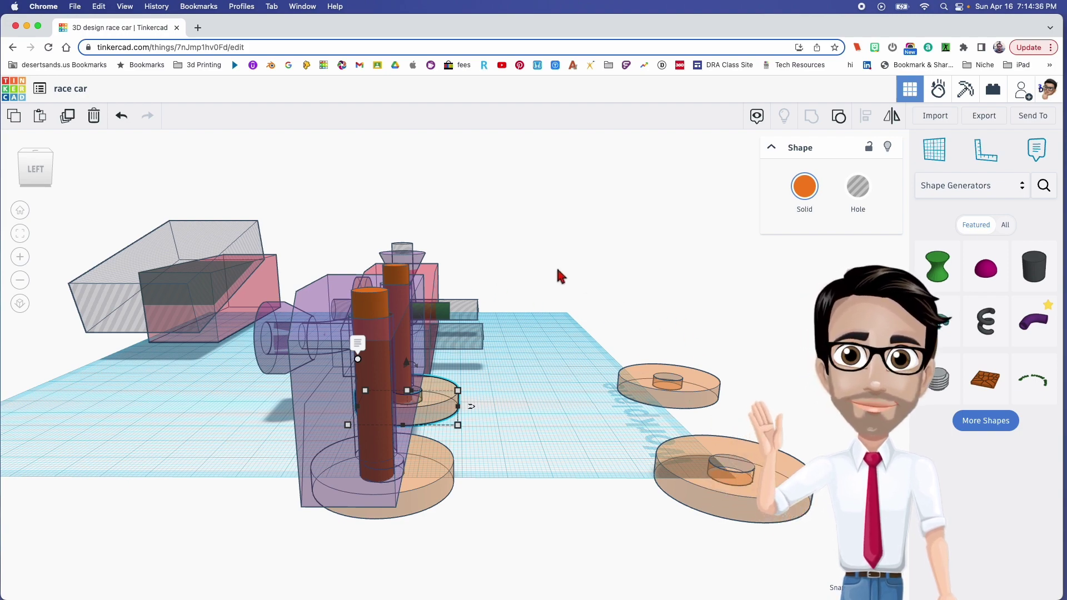
{"action": "right_click_drag", "start_coordinate": [438, 337], "coordinate": [464, 325]}
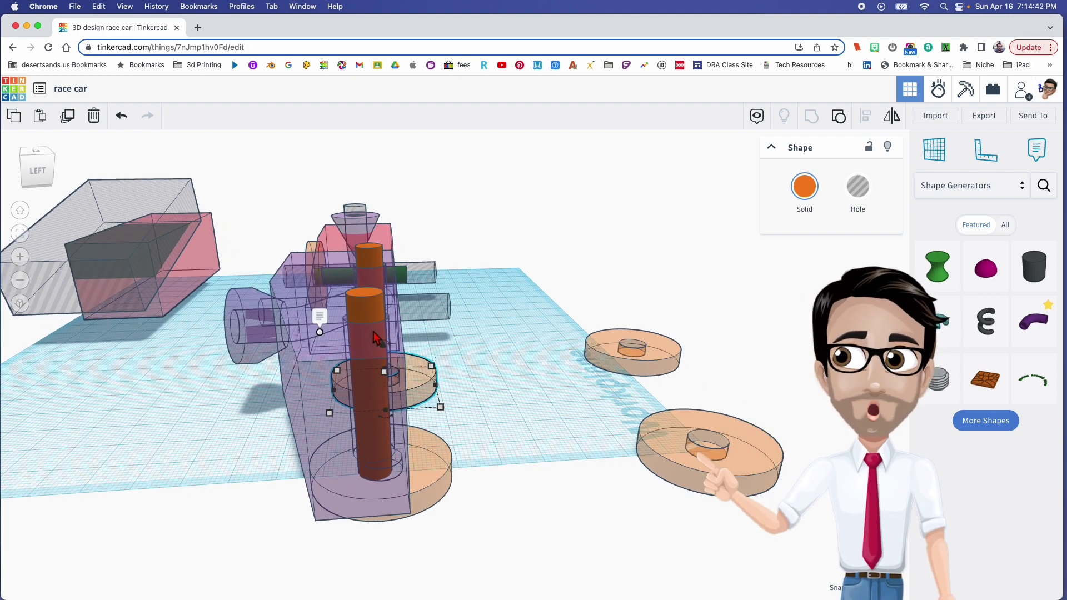
{"action": "right_click_drag", "start_coordinate": [373, 331], "coordinate": [426, 388]}
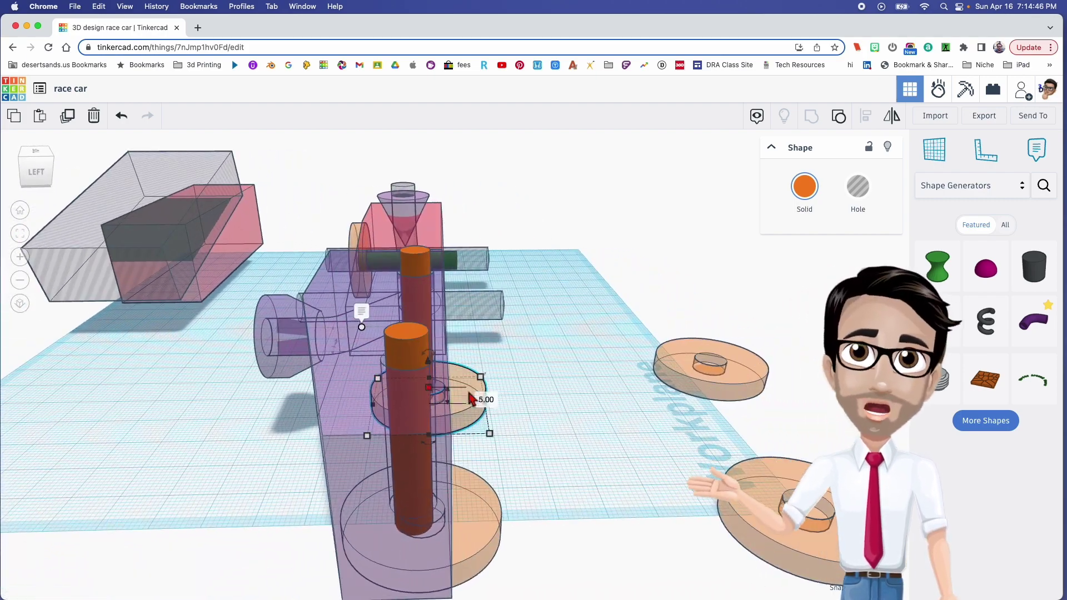
{"action": "mouse_move", "coordinate": [488, 403]}
{"action": "right_mouse_down"}
{"action": "mouse_move", "coordinate": [456, 389]}
{"action": "mouse_move", "coordinate": [572, 367]}
{"action": "mouse_move", "coordinate": [452, 381]}
{"action": "mouse_move", "coordinate": [535, 411]}
{"action": "mouse_move", "coordinate": [550, 431]}
{"action": "mouse_move", "coordinate": [456, 422]}
{"action": "mouse_move", "coordinate": [383, 395]}
{"action": "mouse_move", "coordinate": [435, 403]}
{"action": "mouse_move", "coordinate": [497, 389]}
{"action": "mouse_move", "coordinate": [489, 400]}
{"action": "right_mouse_up"}
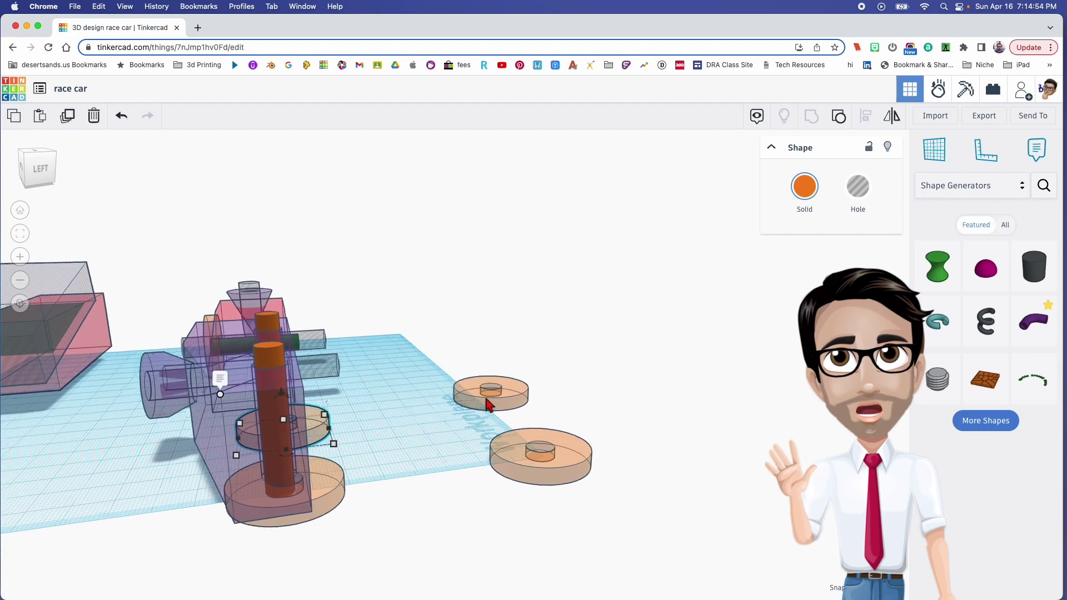
Select the two free wheels together and move them close beside the wheels already under the car
{"action": "left_click_drag", "start_coordinate": [541, 448], "coordinate": [622, 474]}
{"action": "right_click_drag", "start_coordinate": [622, 455], "coordinate": [514, 438]}
{"action": "left_click", "coordinate": [514, 438]}
{"action": "left_click_drag", "start_coordinate": [587, 455], "coordinate": [617, 454]}
{"action": "left_click_drag", "start_coordinate": [548, 357], "coordinate": [489, 471]}
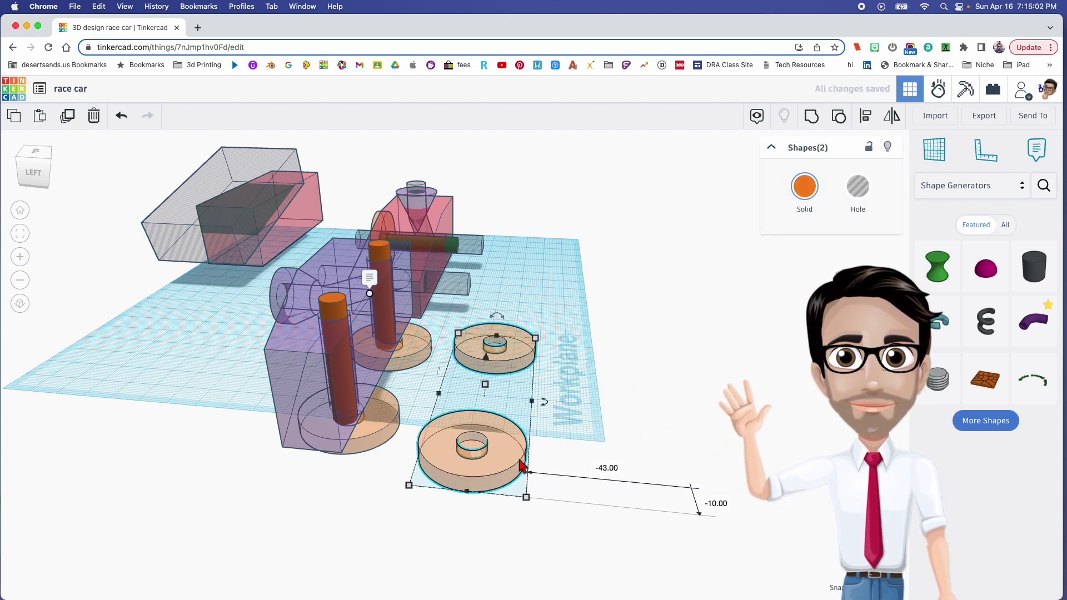
{"action": "left_click", "coordinate": [574, 456]}
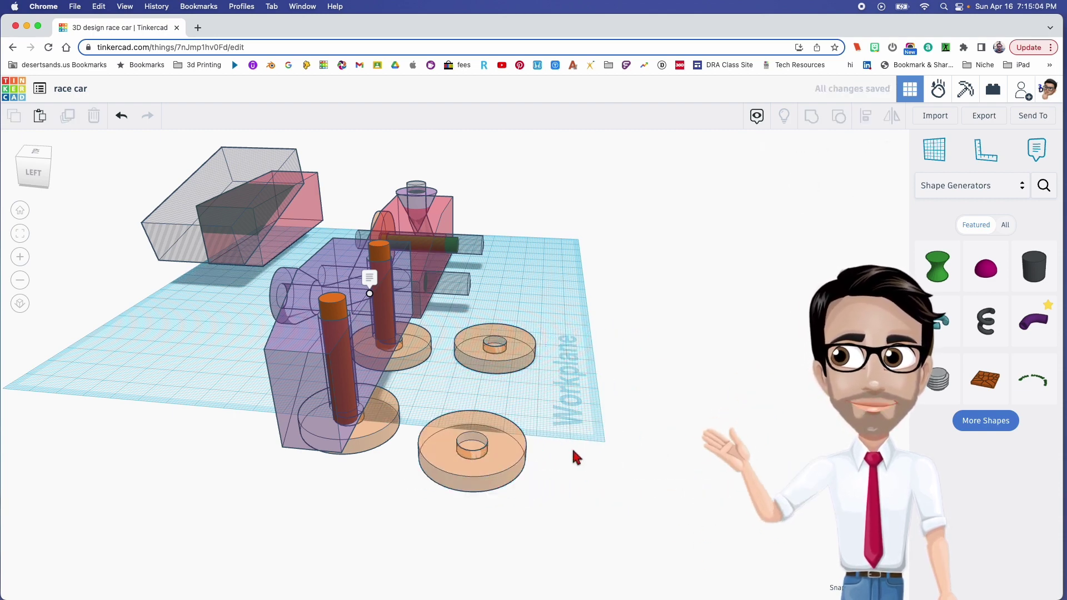